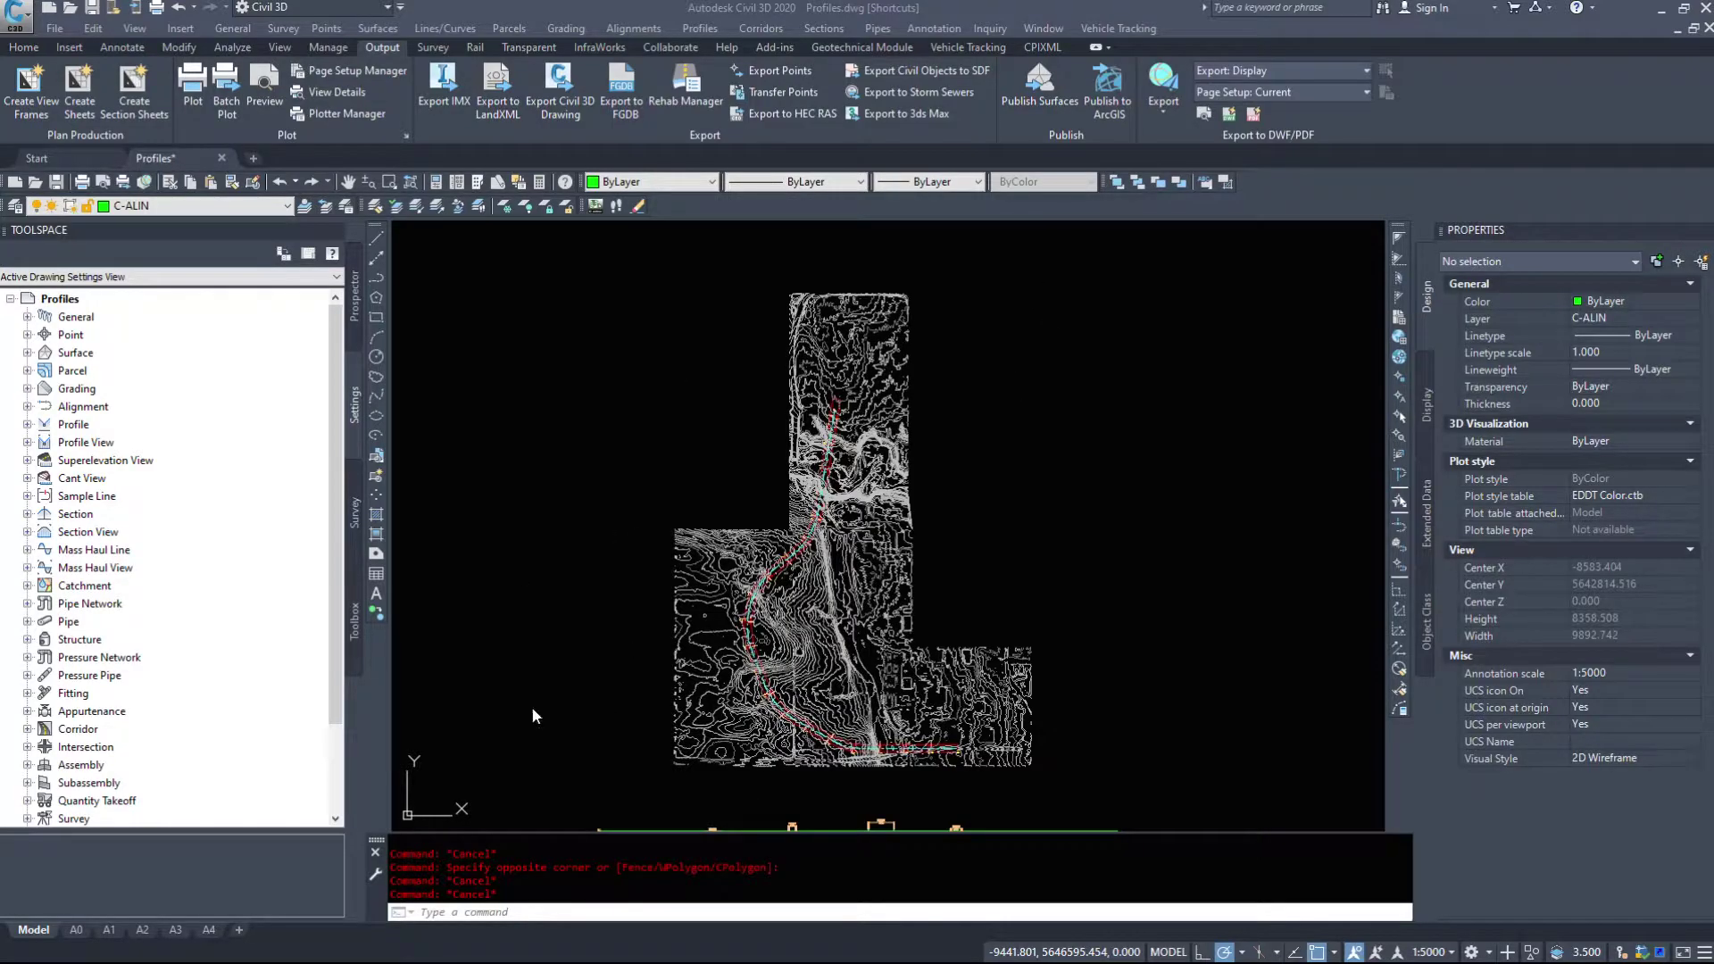
- Select all 21 view frames like the picked one, pan to the profiles, then clear the selection
scroll(919, 786, "up", 6)
left_click(924, 757)
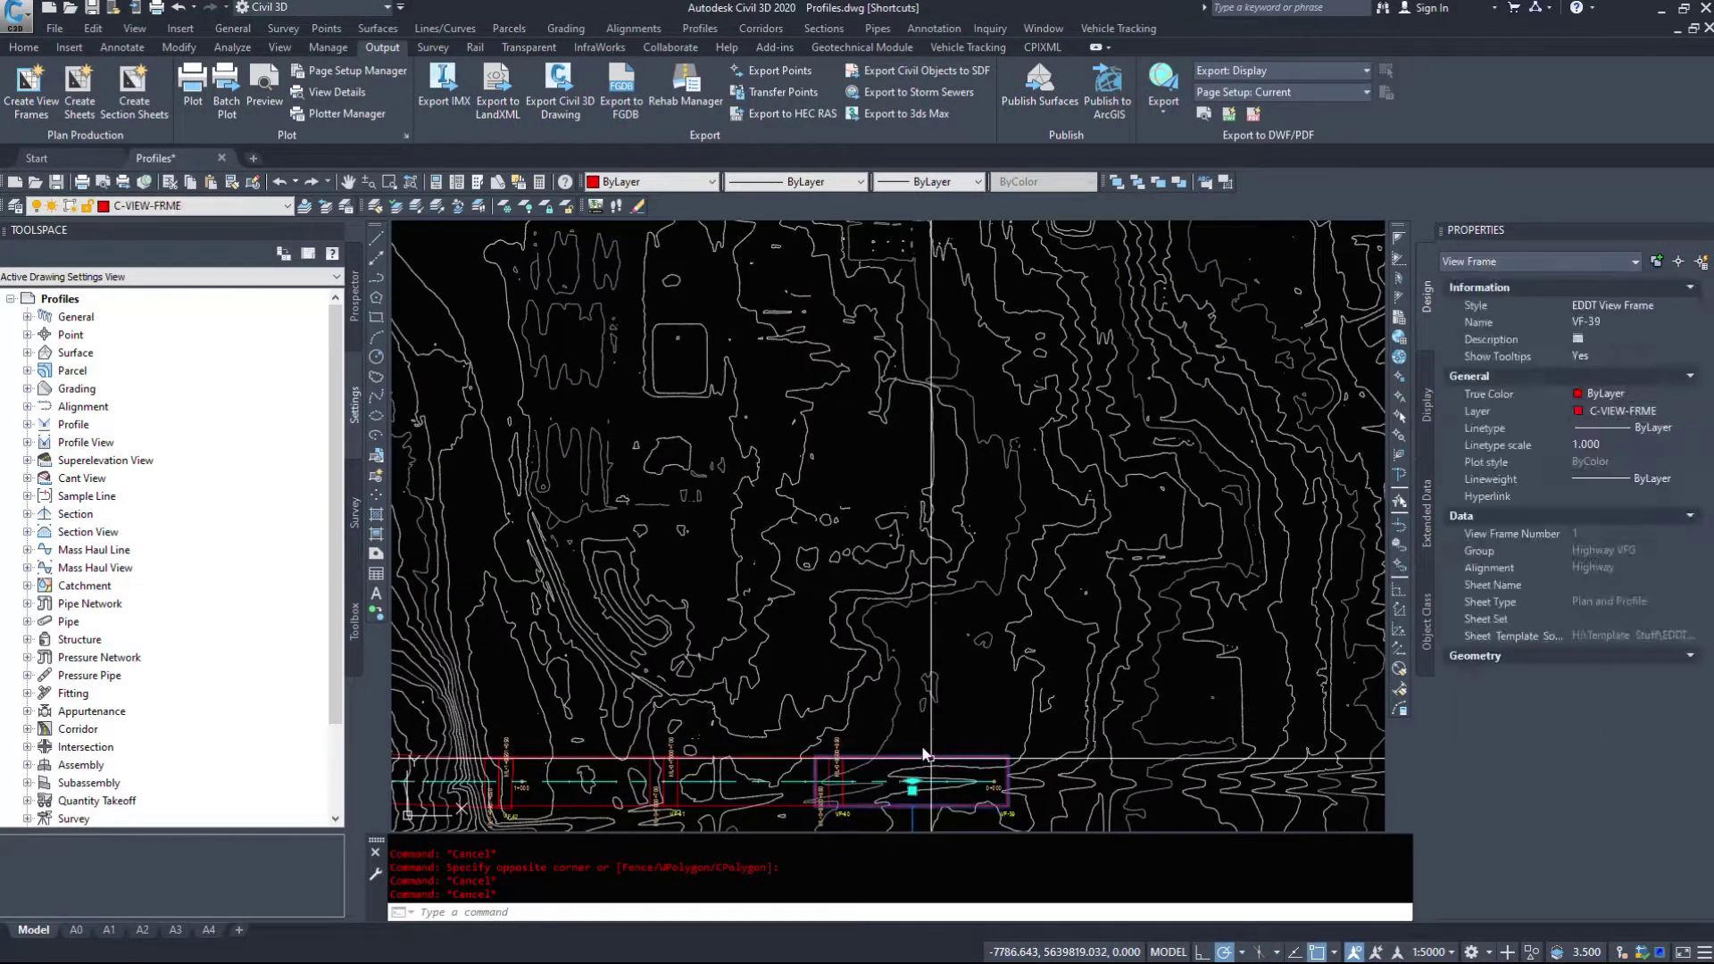
scroll(924, 757, "down", 6)
right_click(969, 284)
left_click(1009, 628)
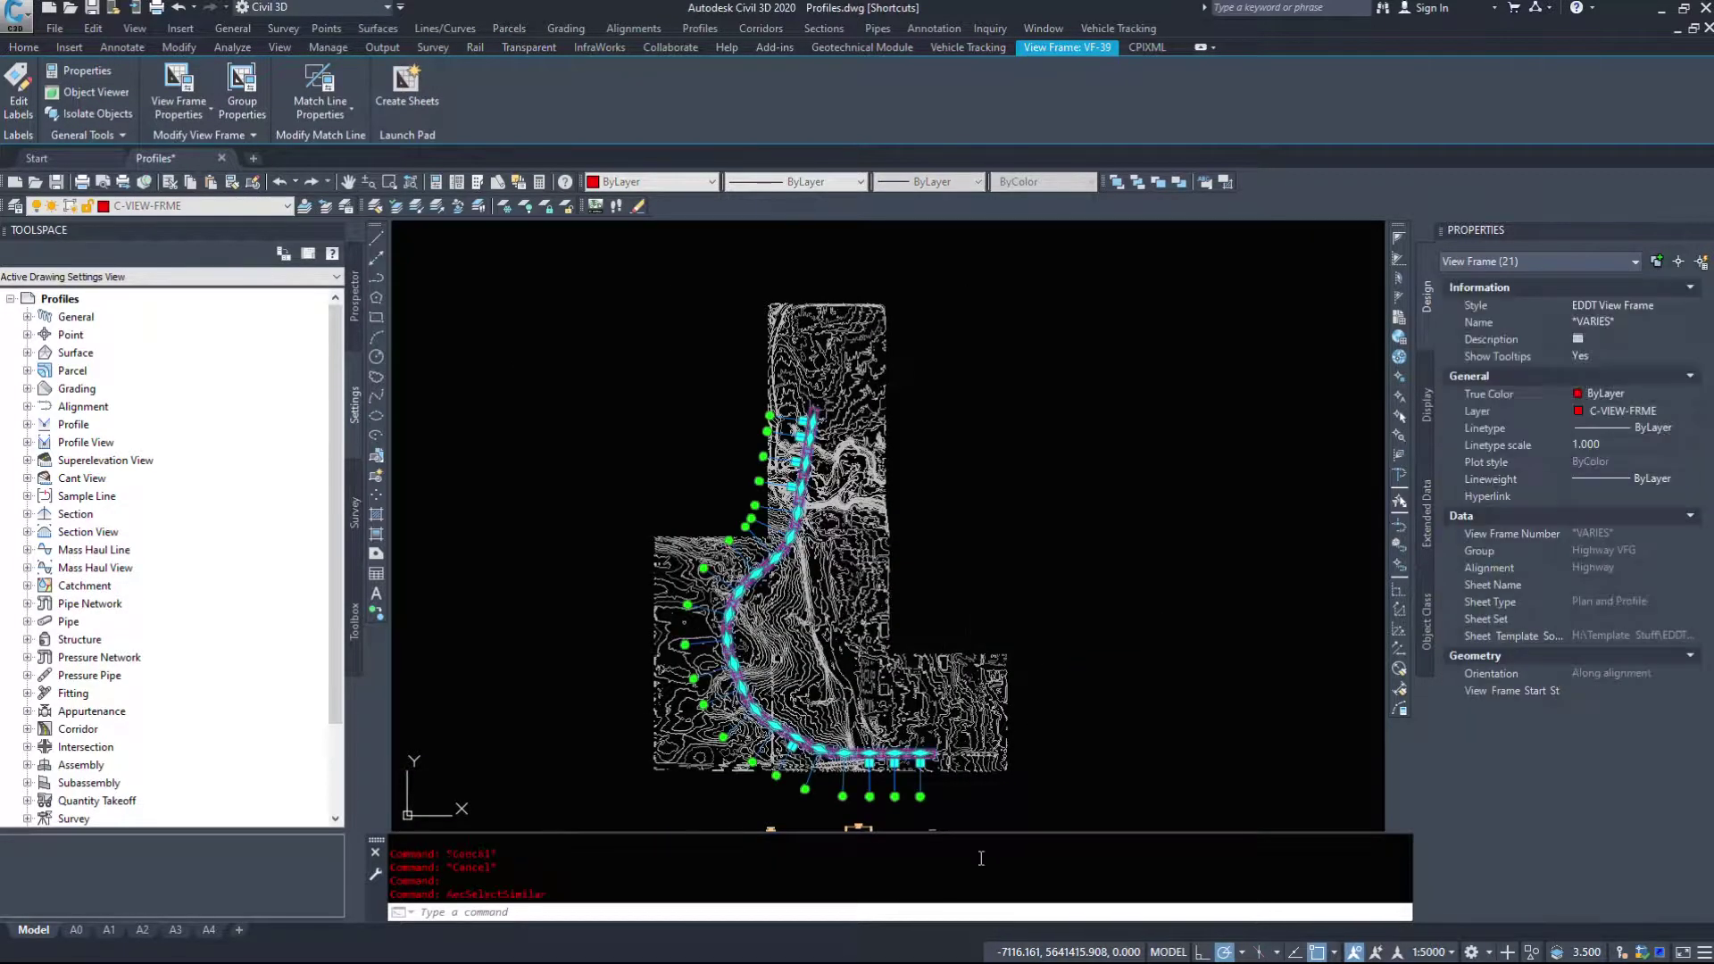
middle_click_drag(999, 705, 1086, 634)
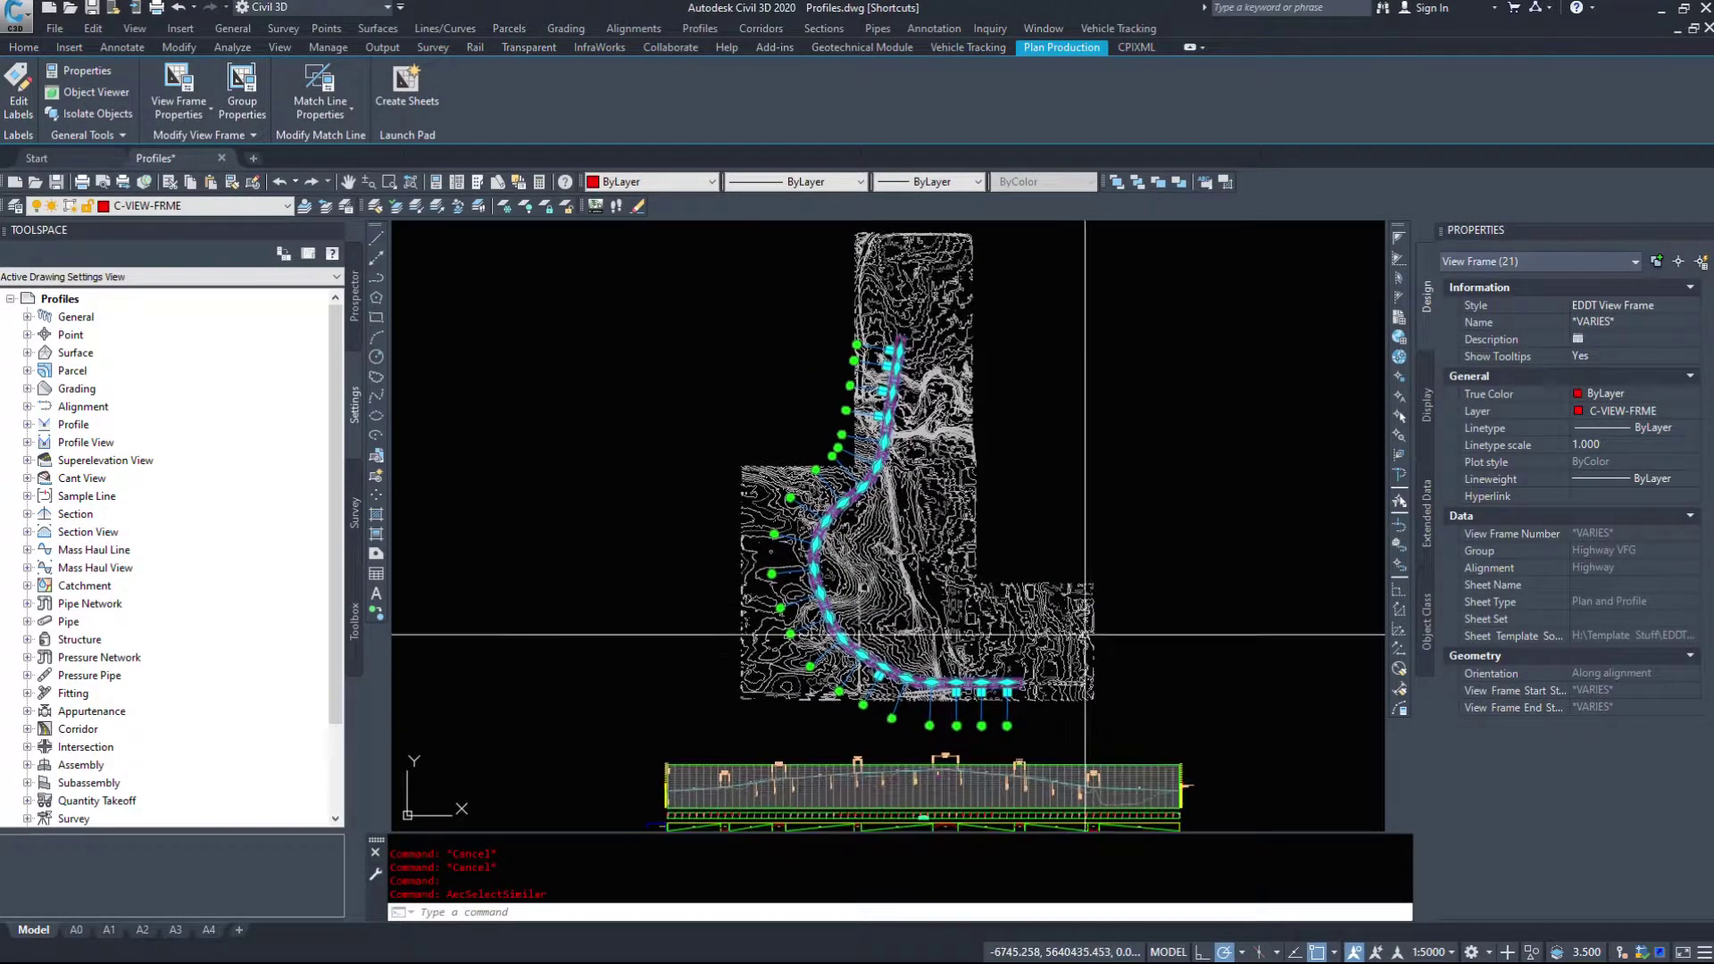
key("Escape")
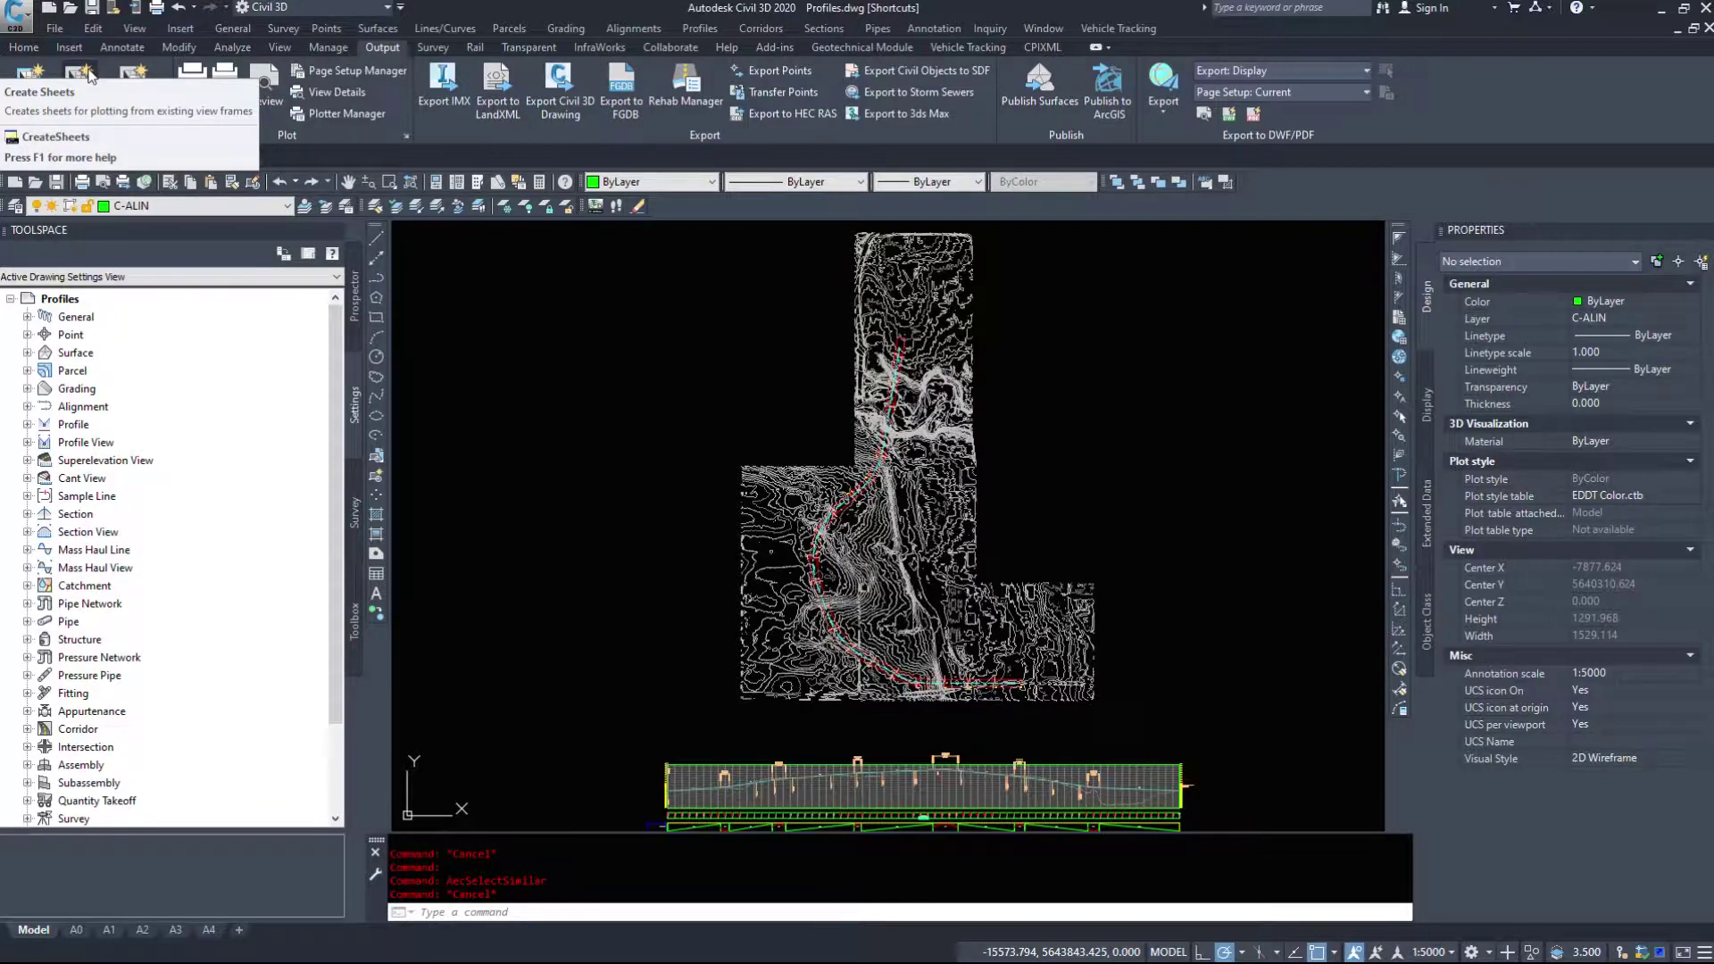
- Run CREATESHEETS to open the Create Sheets dialog for the Highway VFG group
left_click(622, 912)
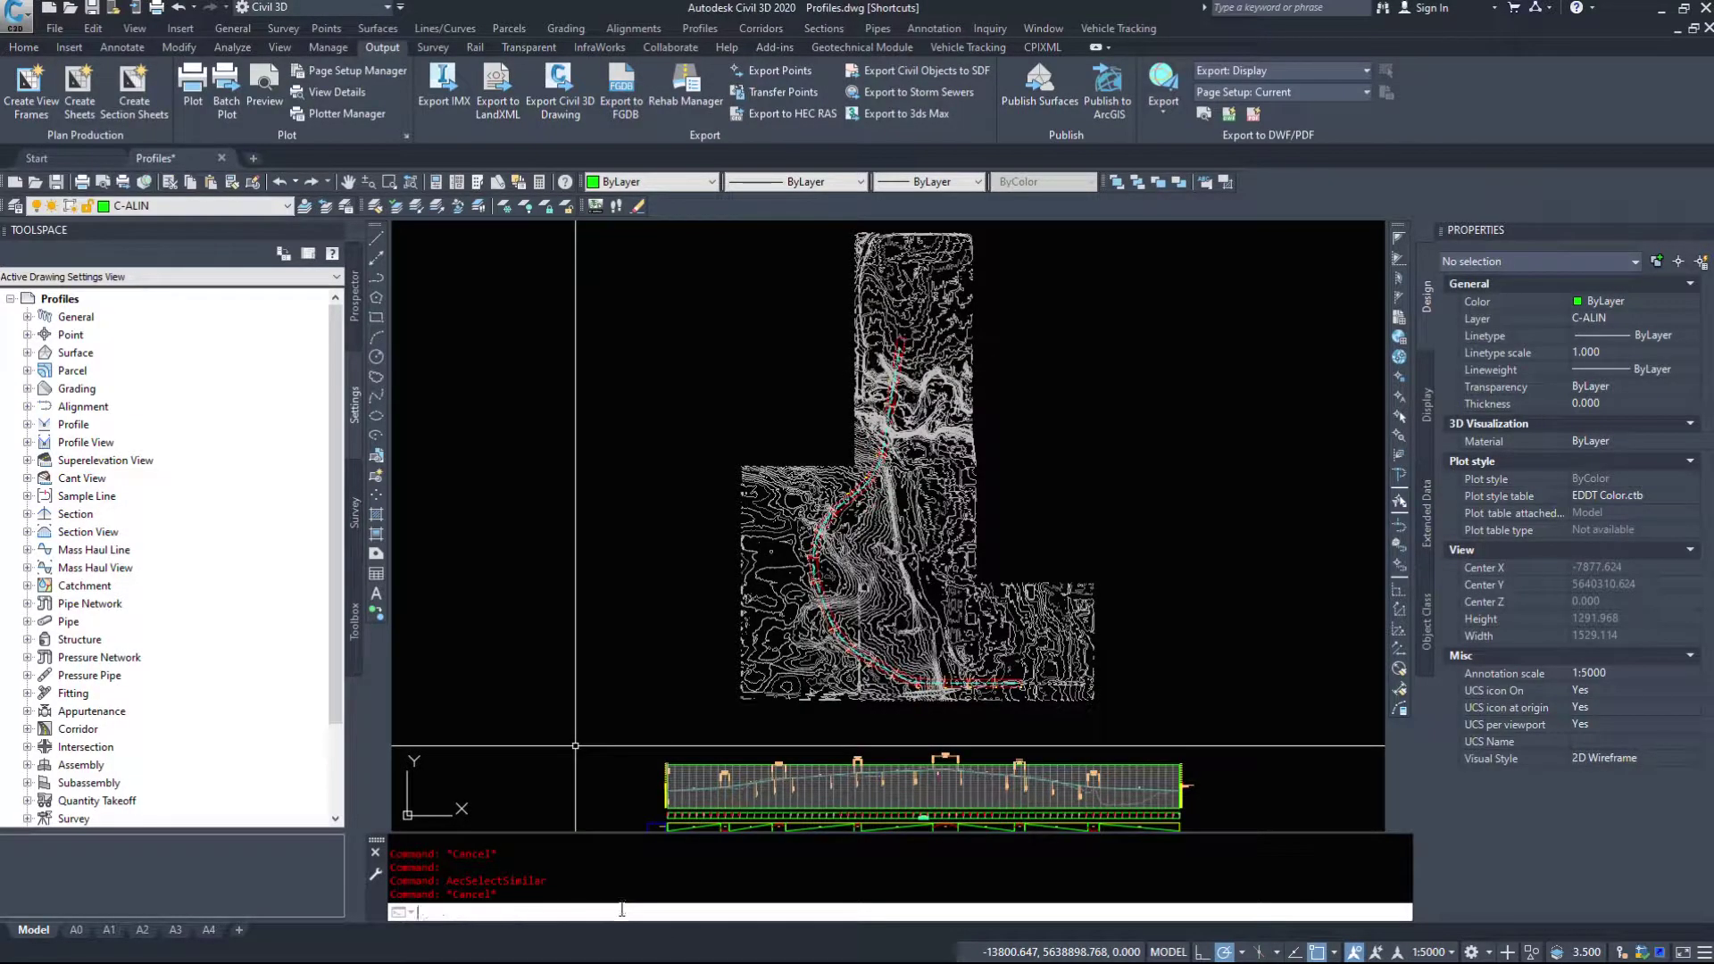
type("createsheets")
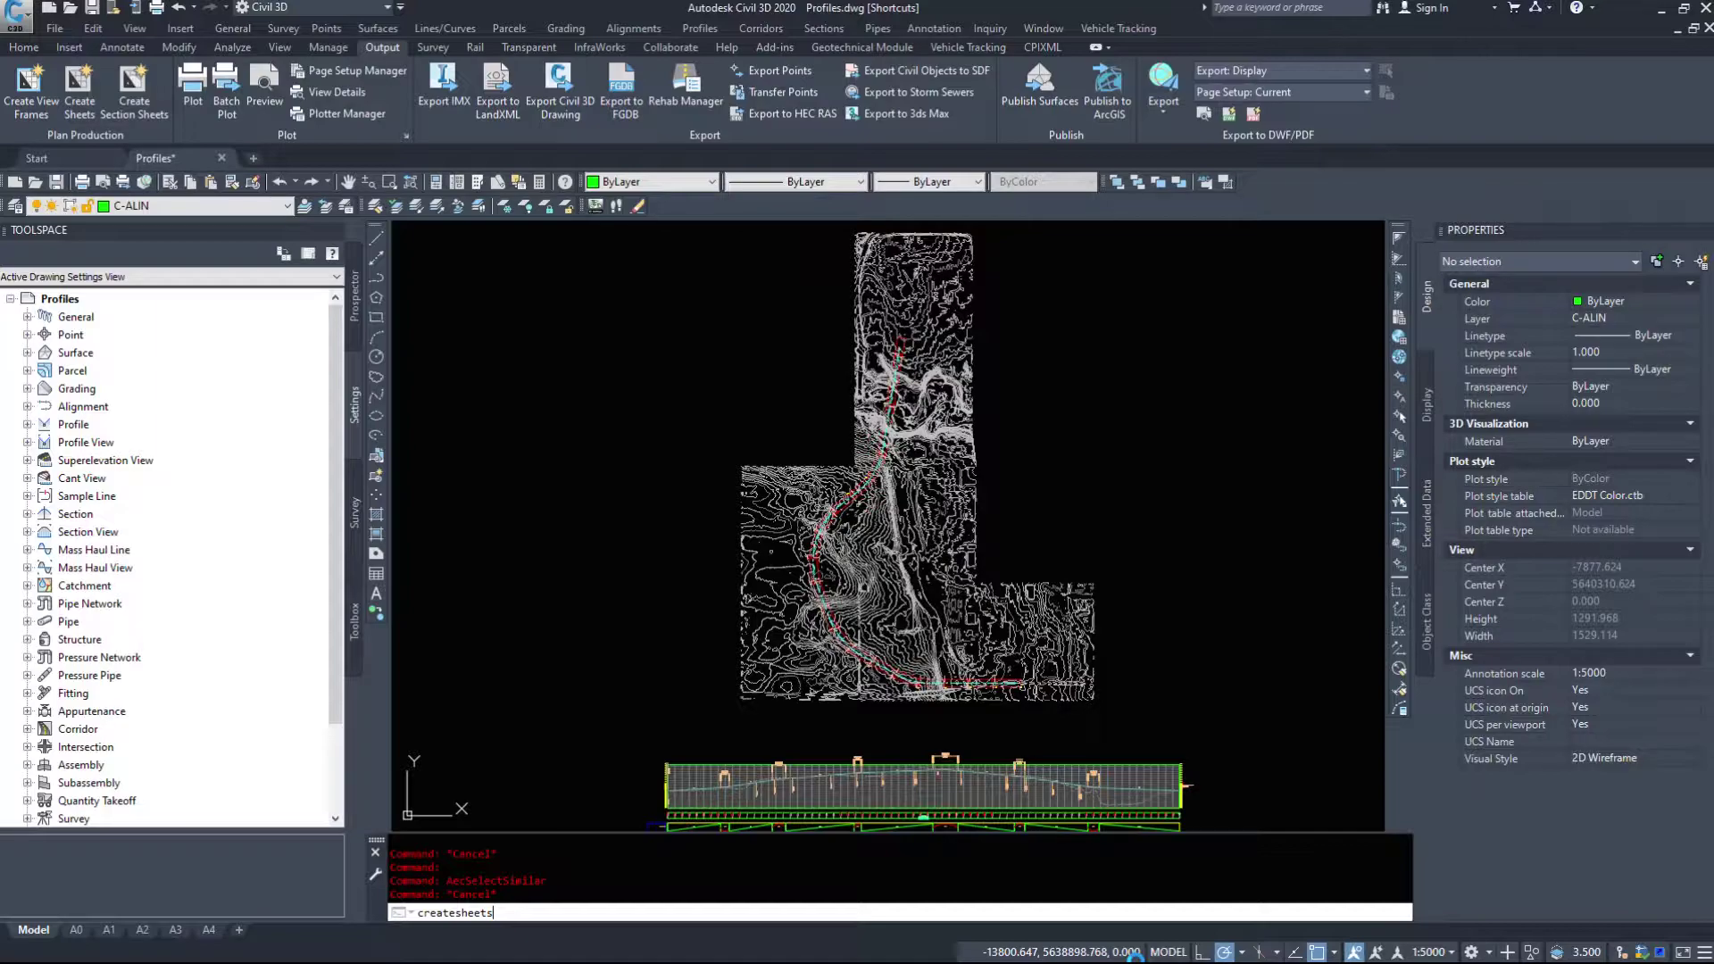
key("Return")
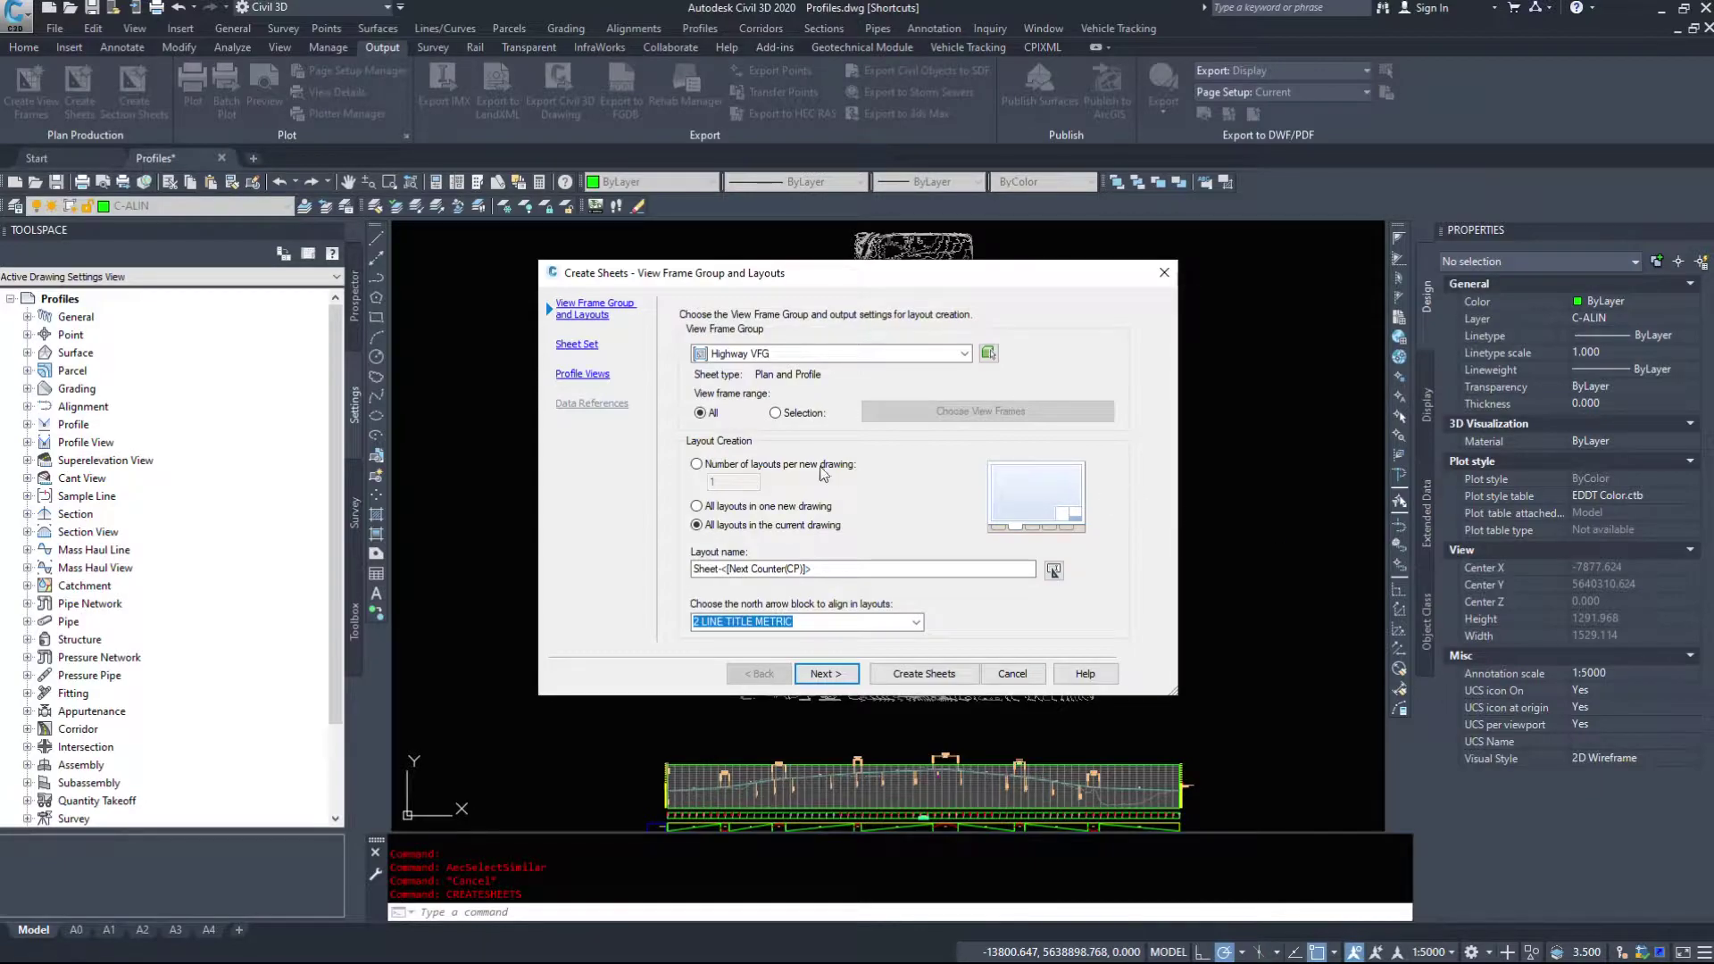
left_click_drag(661, 282, 603, 228)
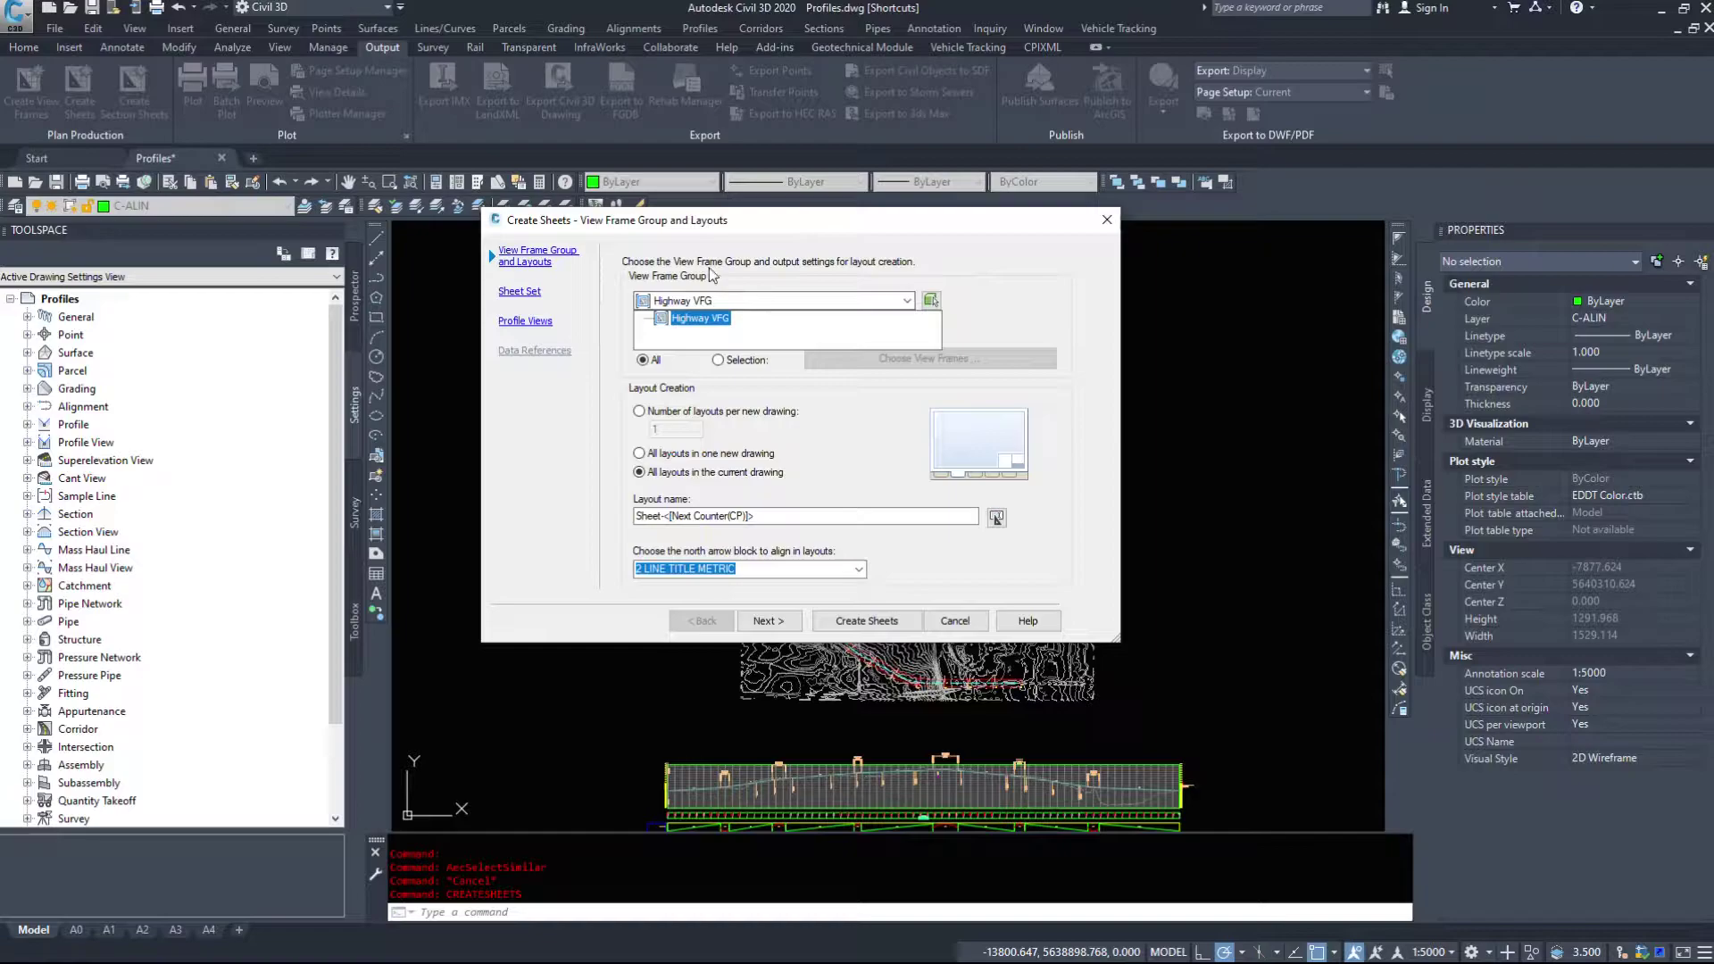
left_click(697, 318)
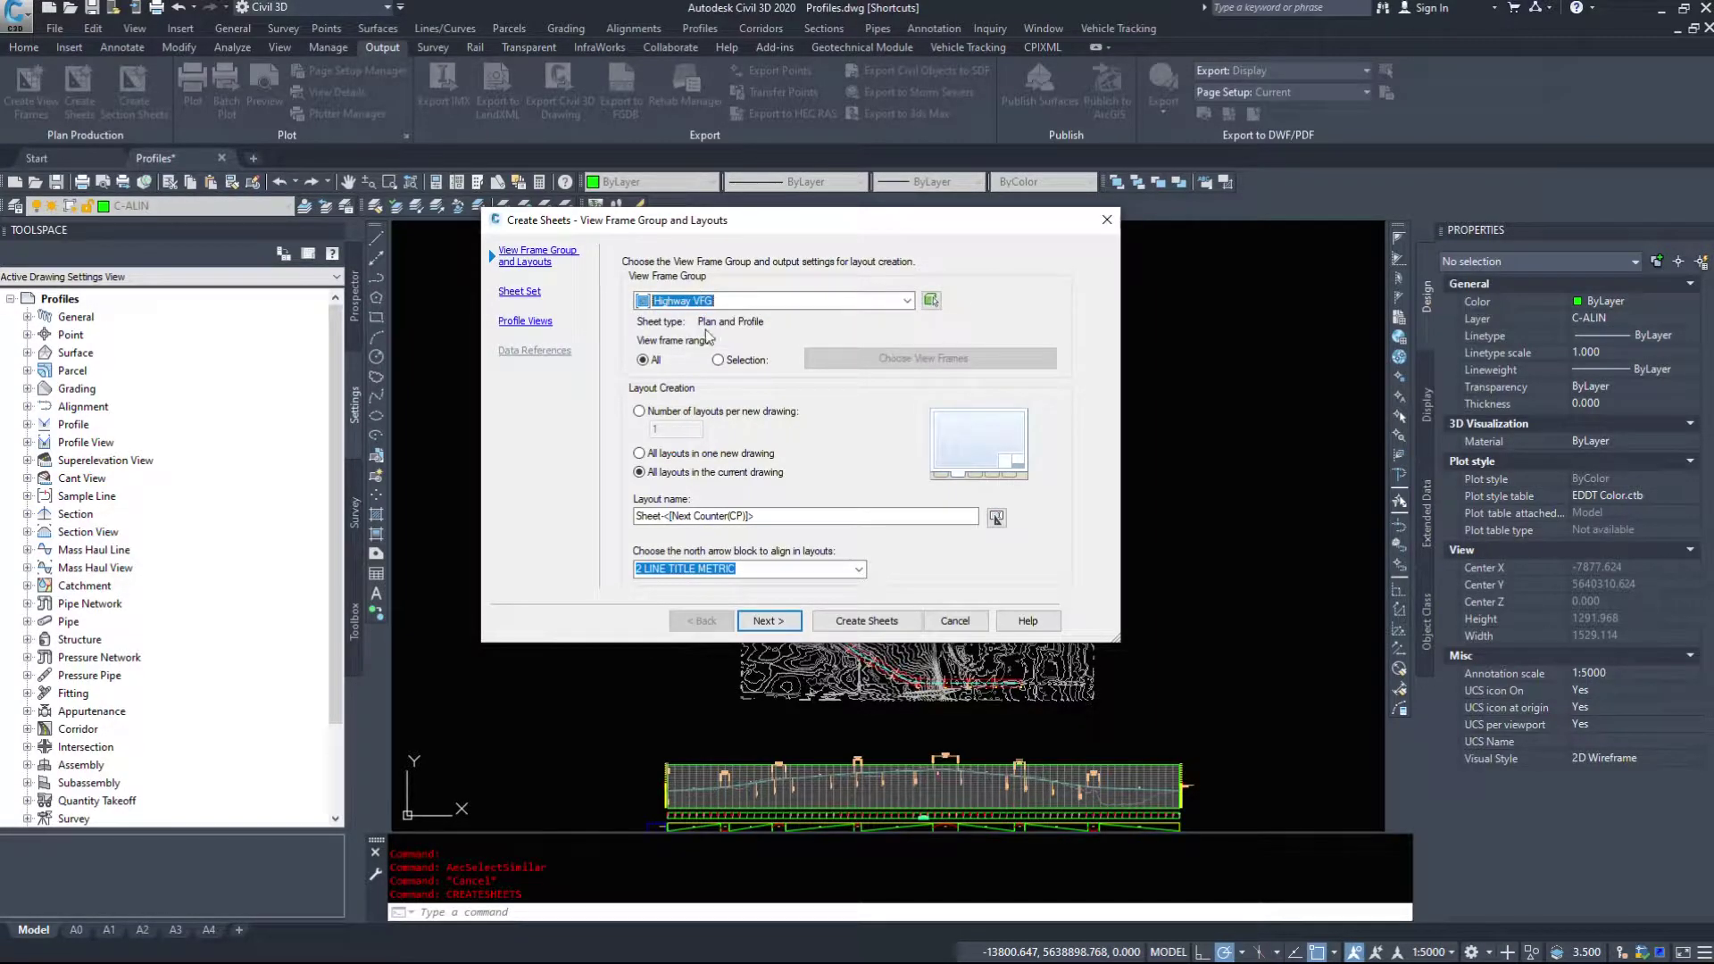
left_click(718, 360)
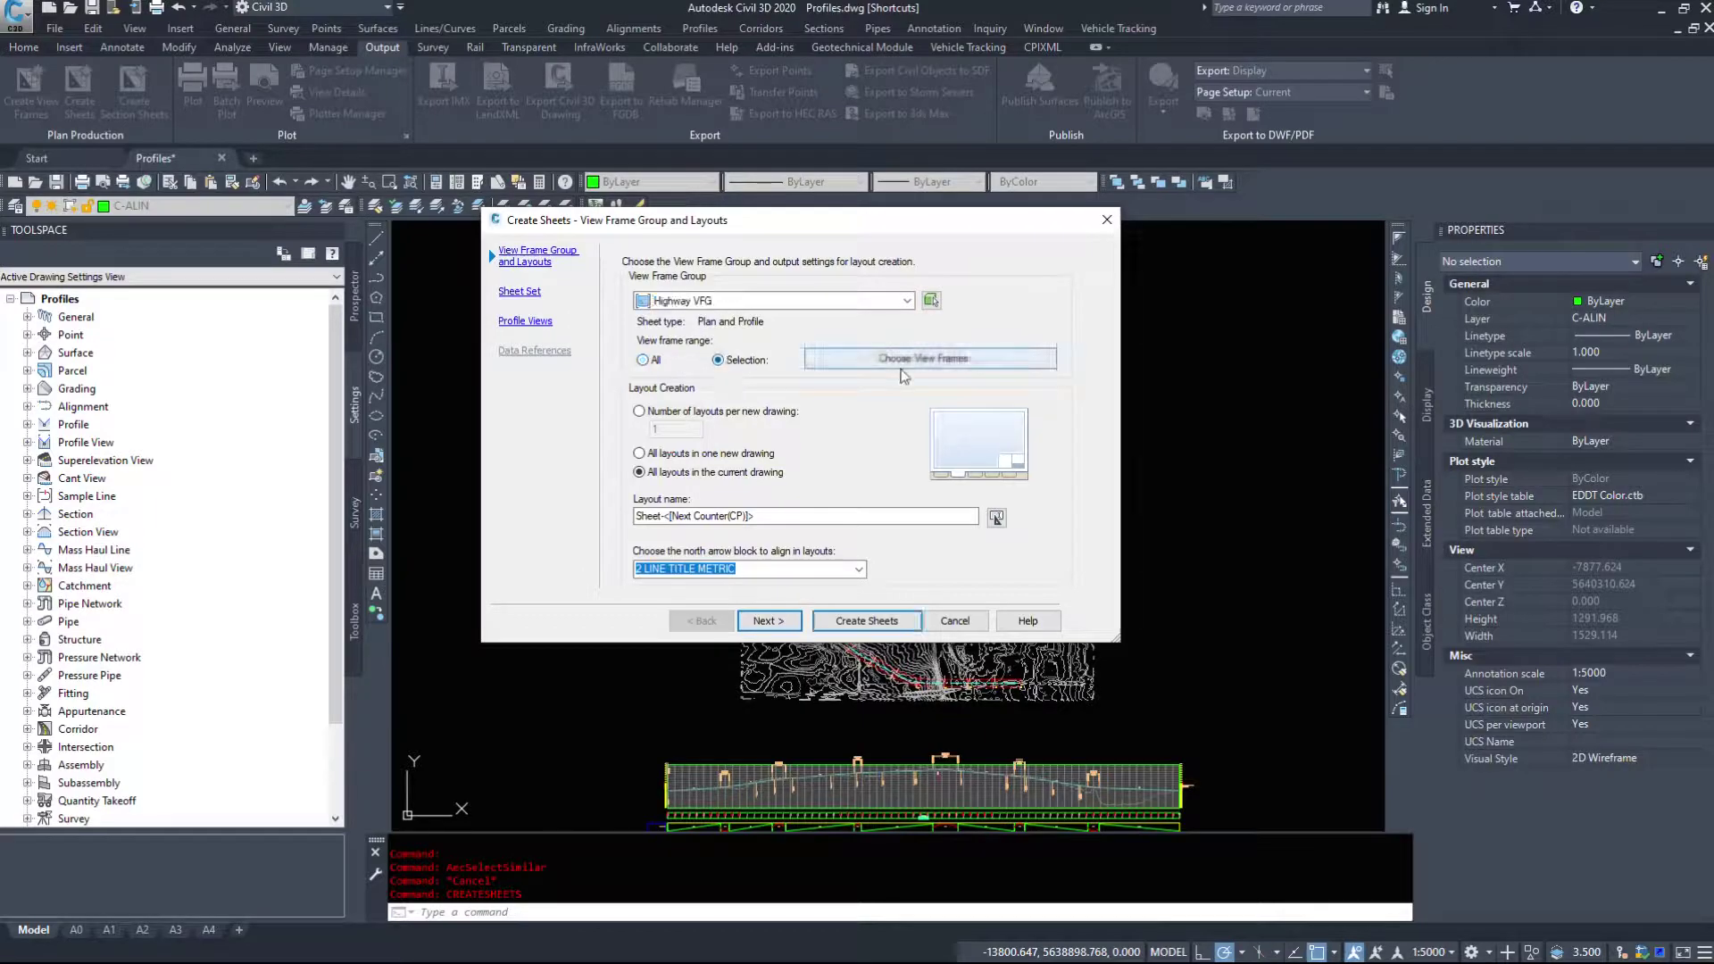
left_click(642, 359)
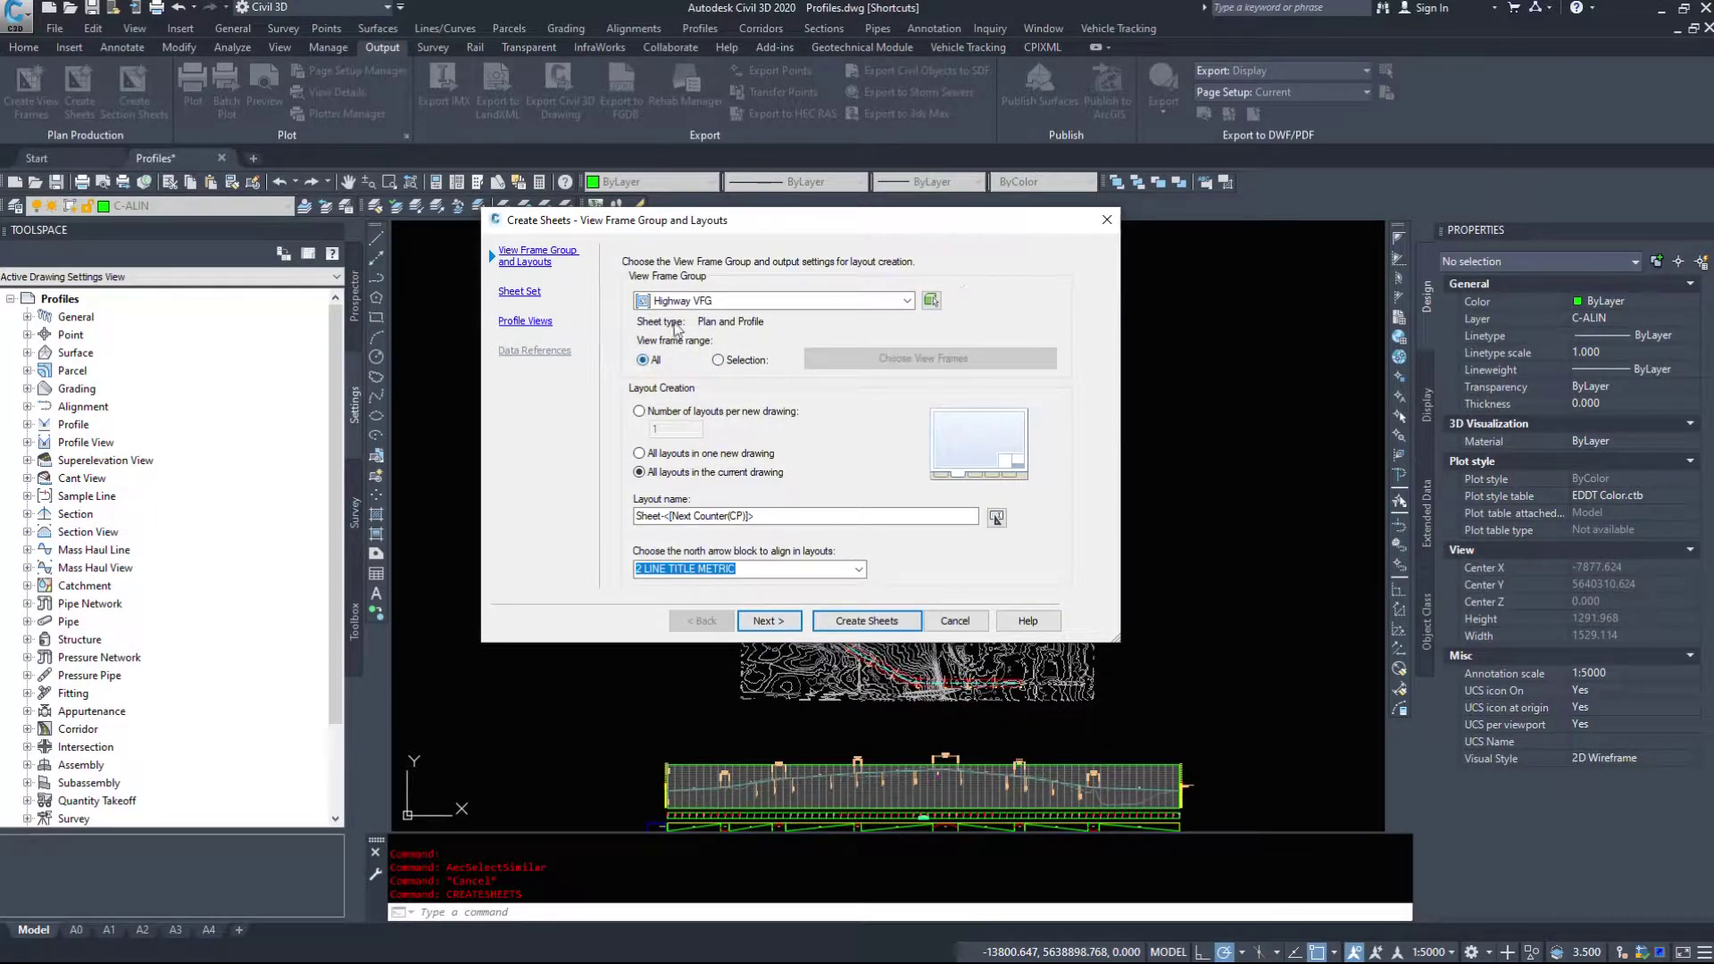
left_click(700, 411)
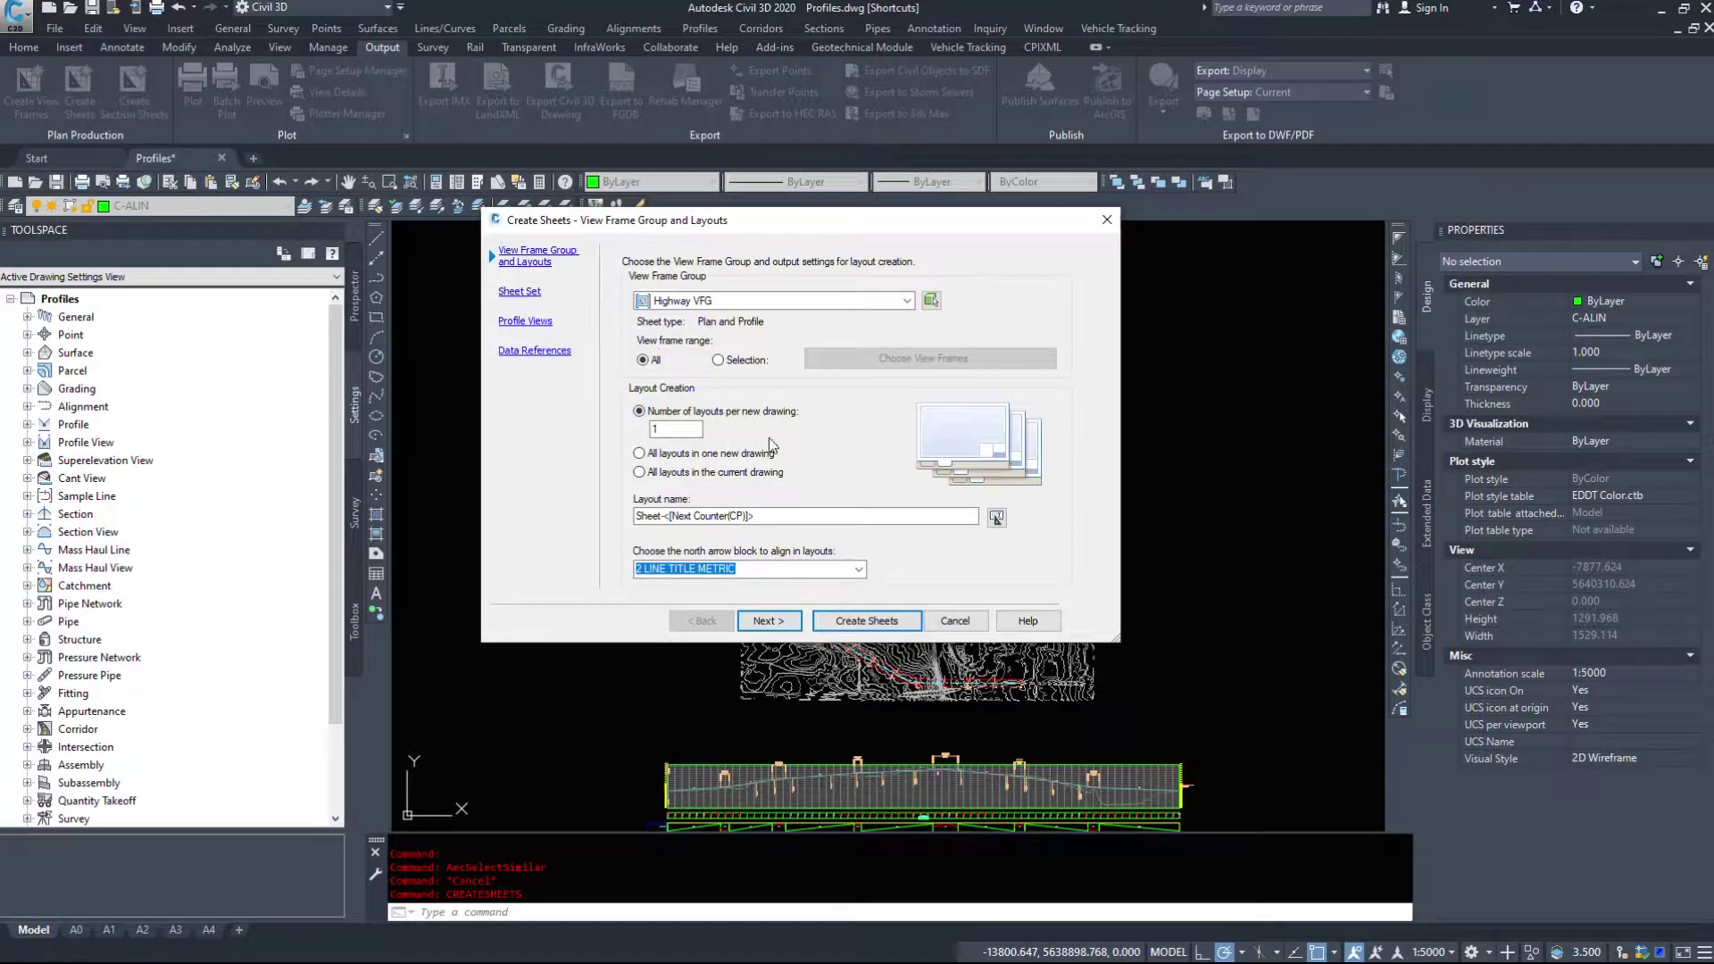
double_click(696, 430)
left_click(699, 455)
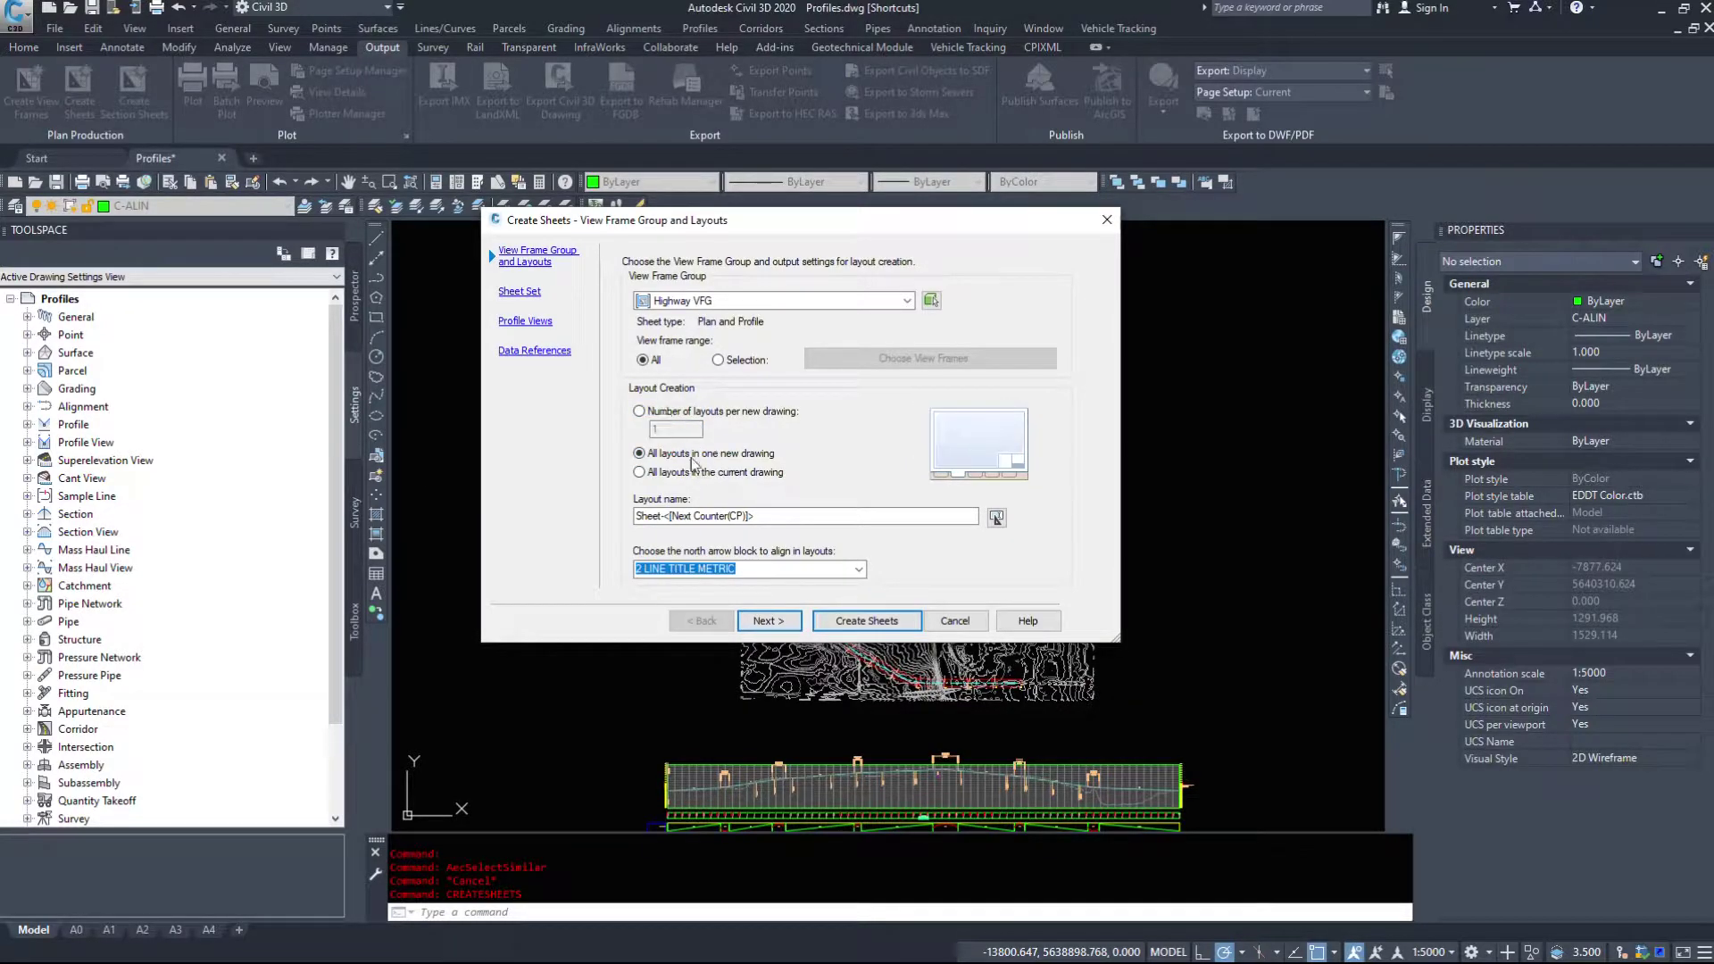
left_click(665, 472)
left_click(832, 517)
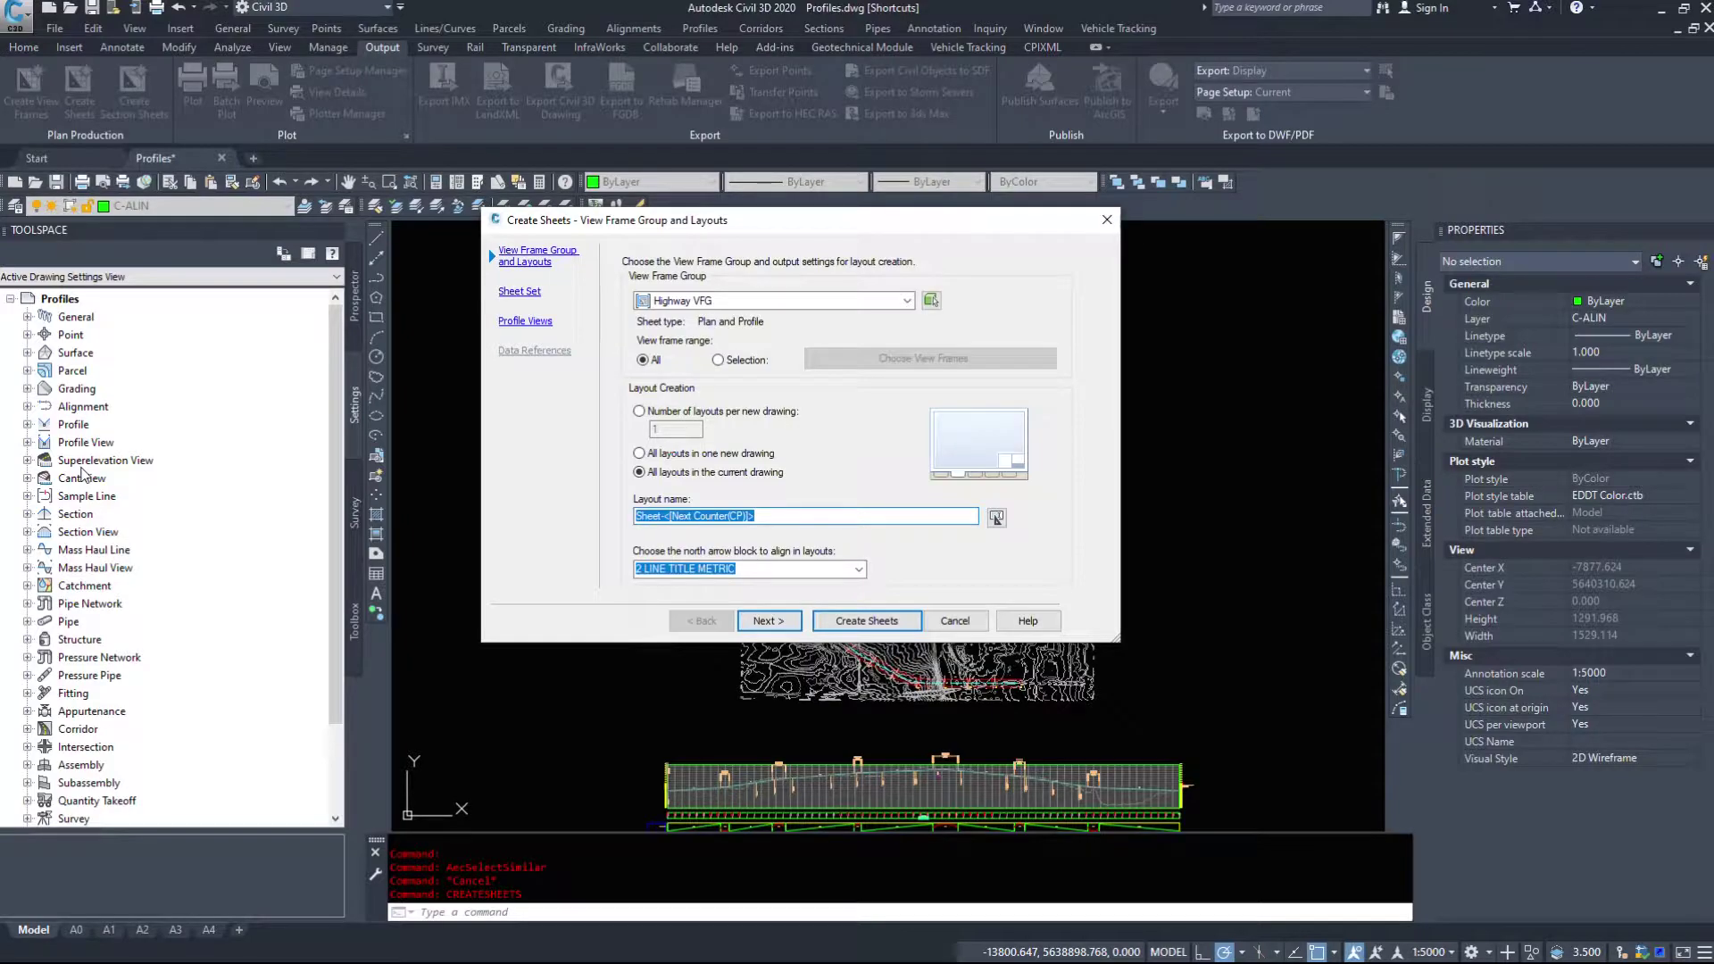
- Set the layout name template to PP-<[Next Counter]>
type("PP-")
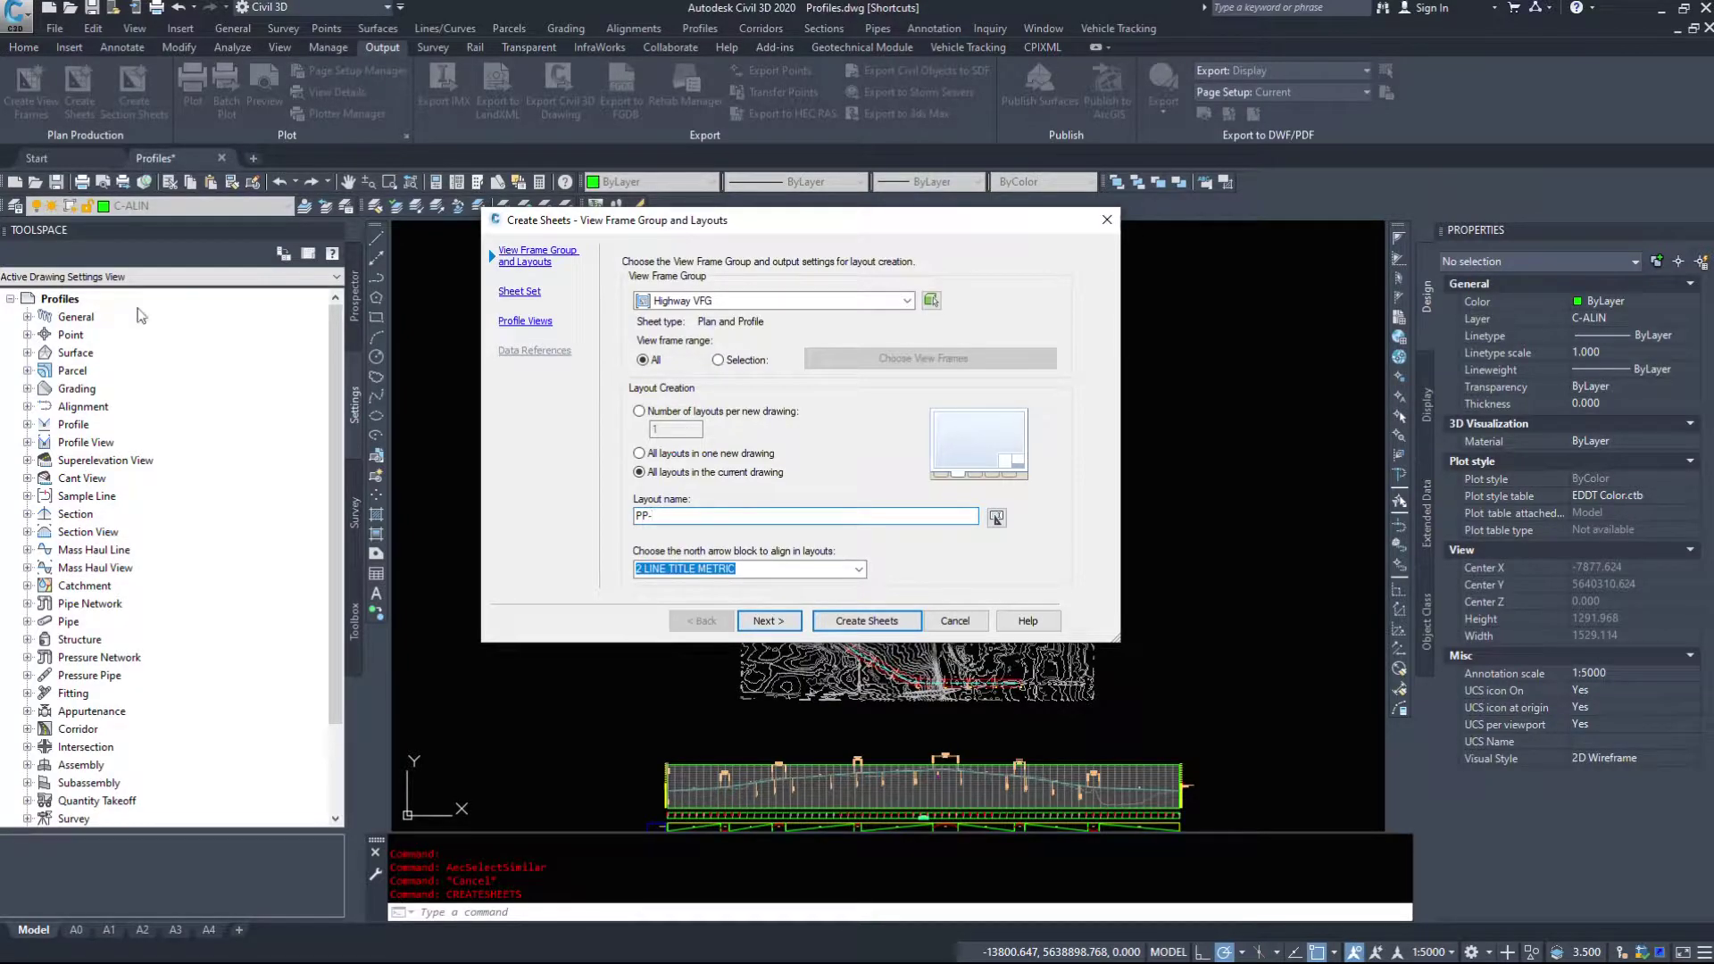
left_click(996, 518)
left_click(1090, 429)
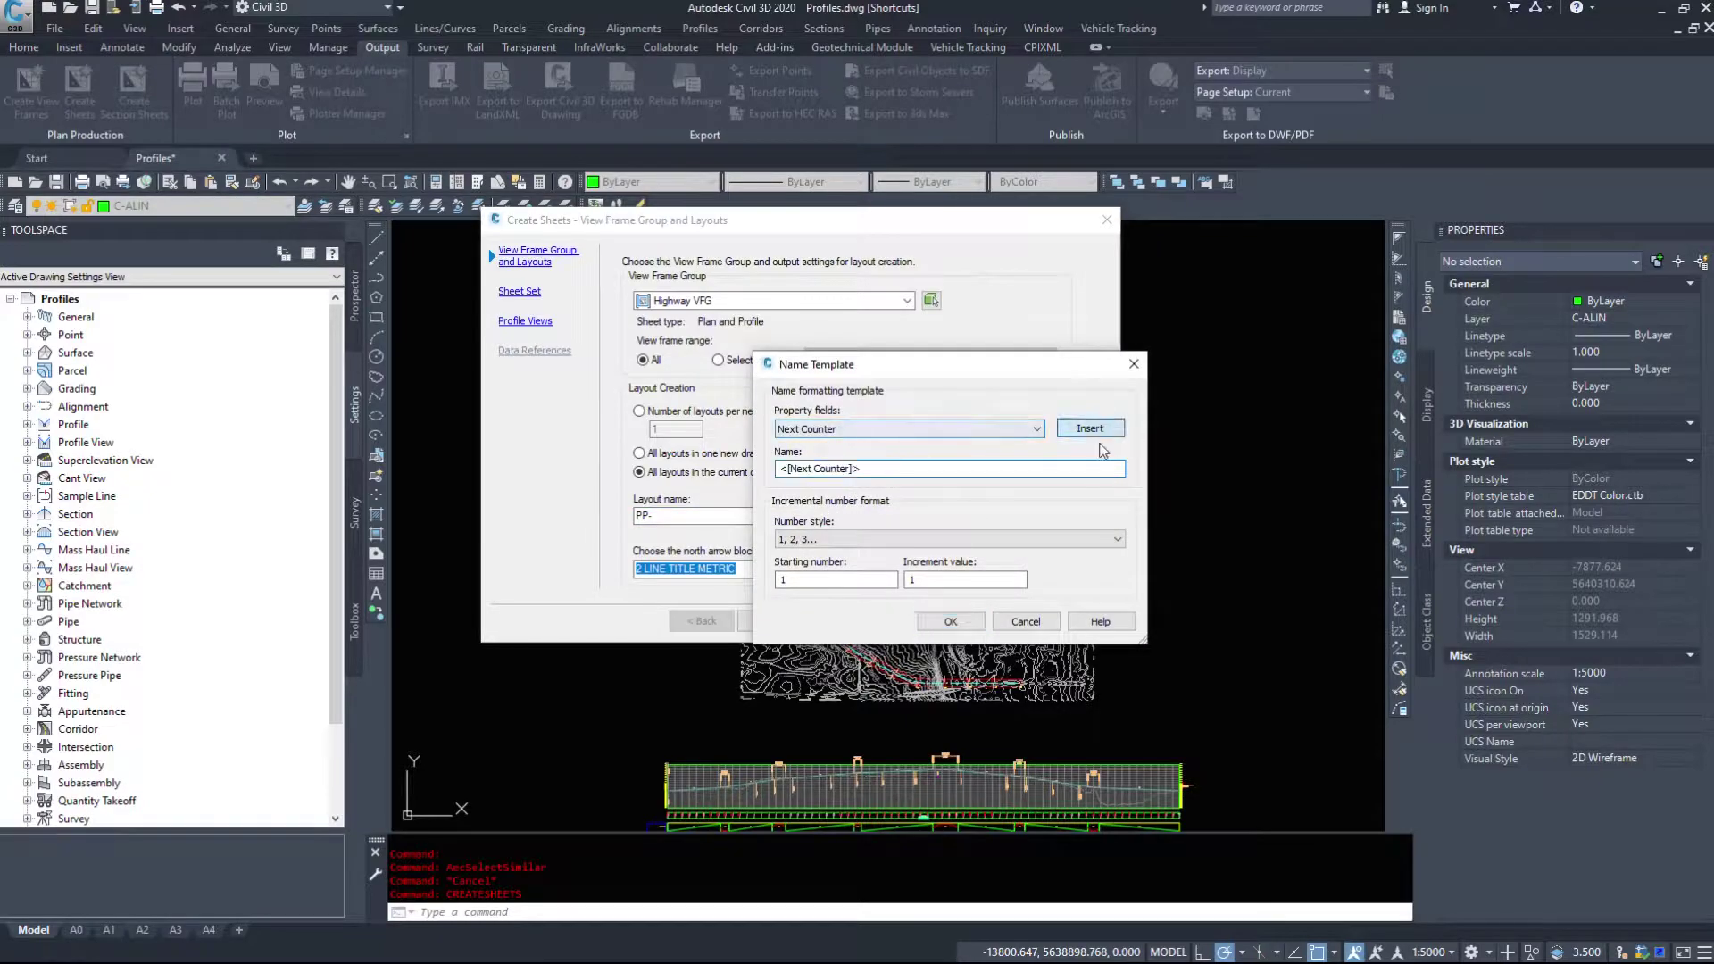
left_click(801, 466)
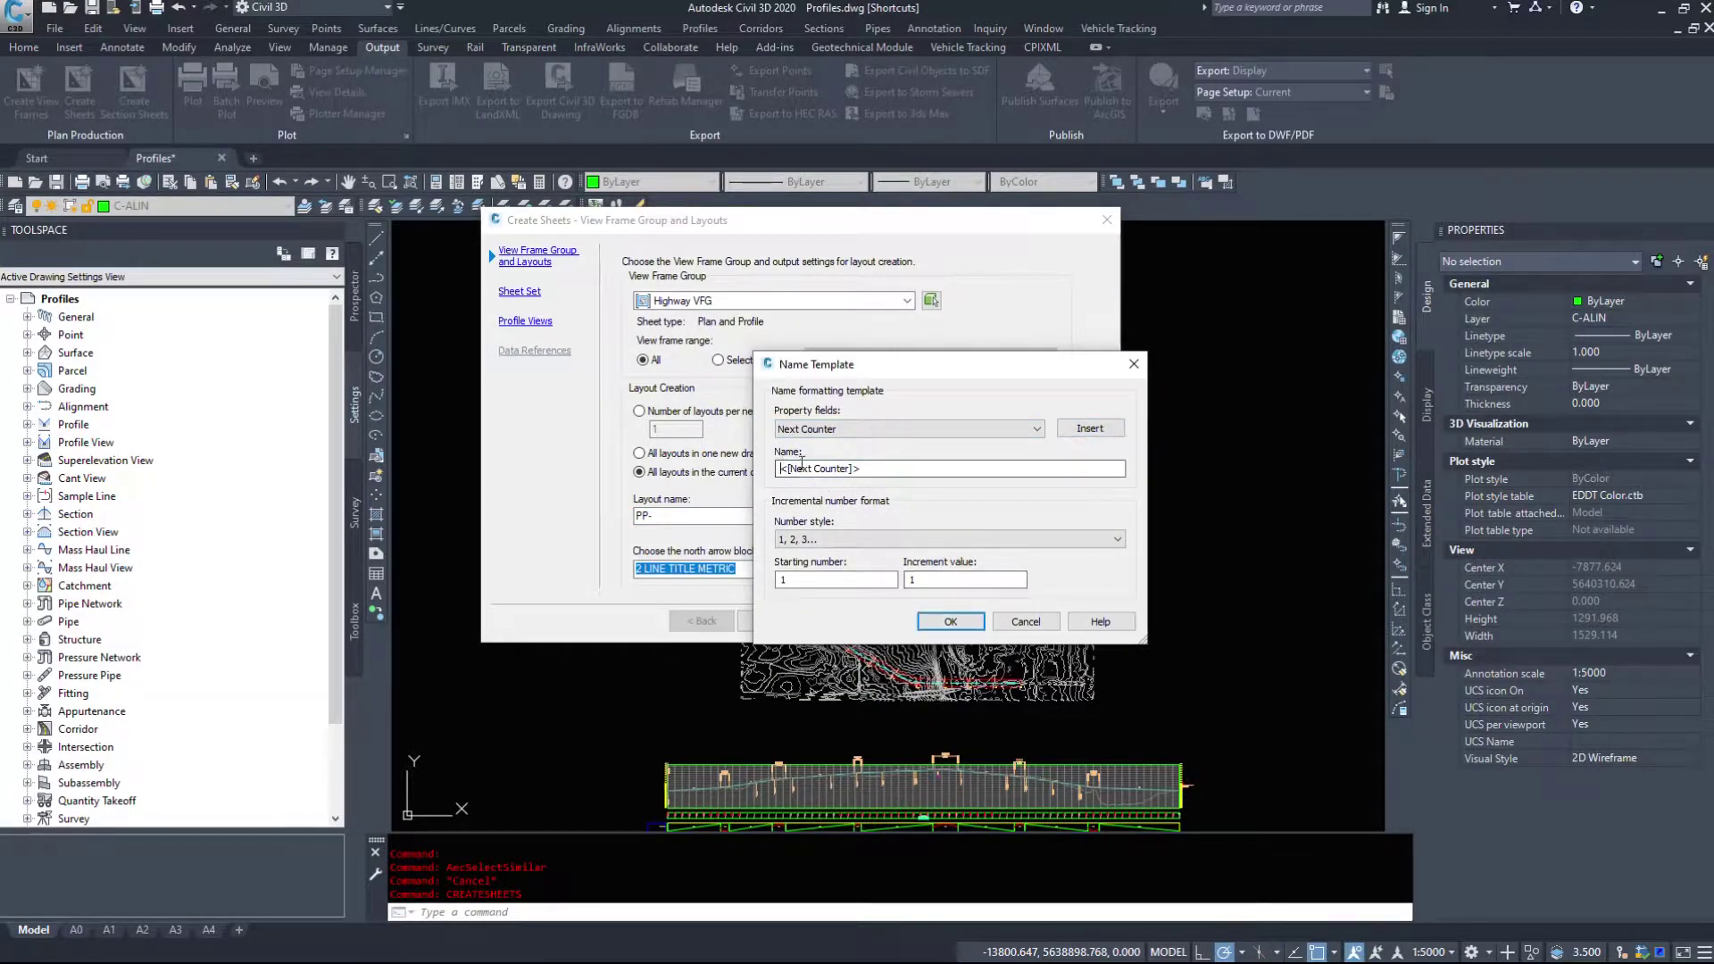
type("PP-")
left_click(951, 621)
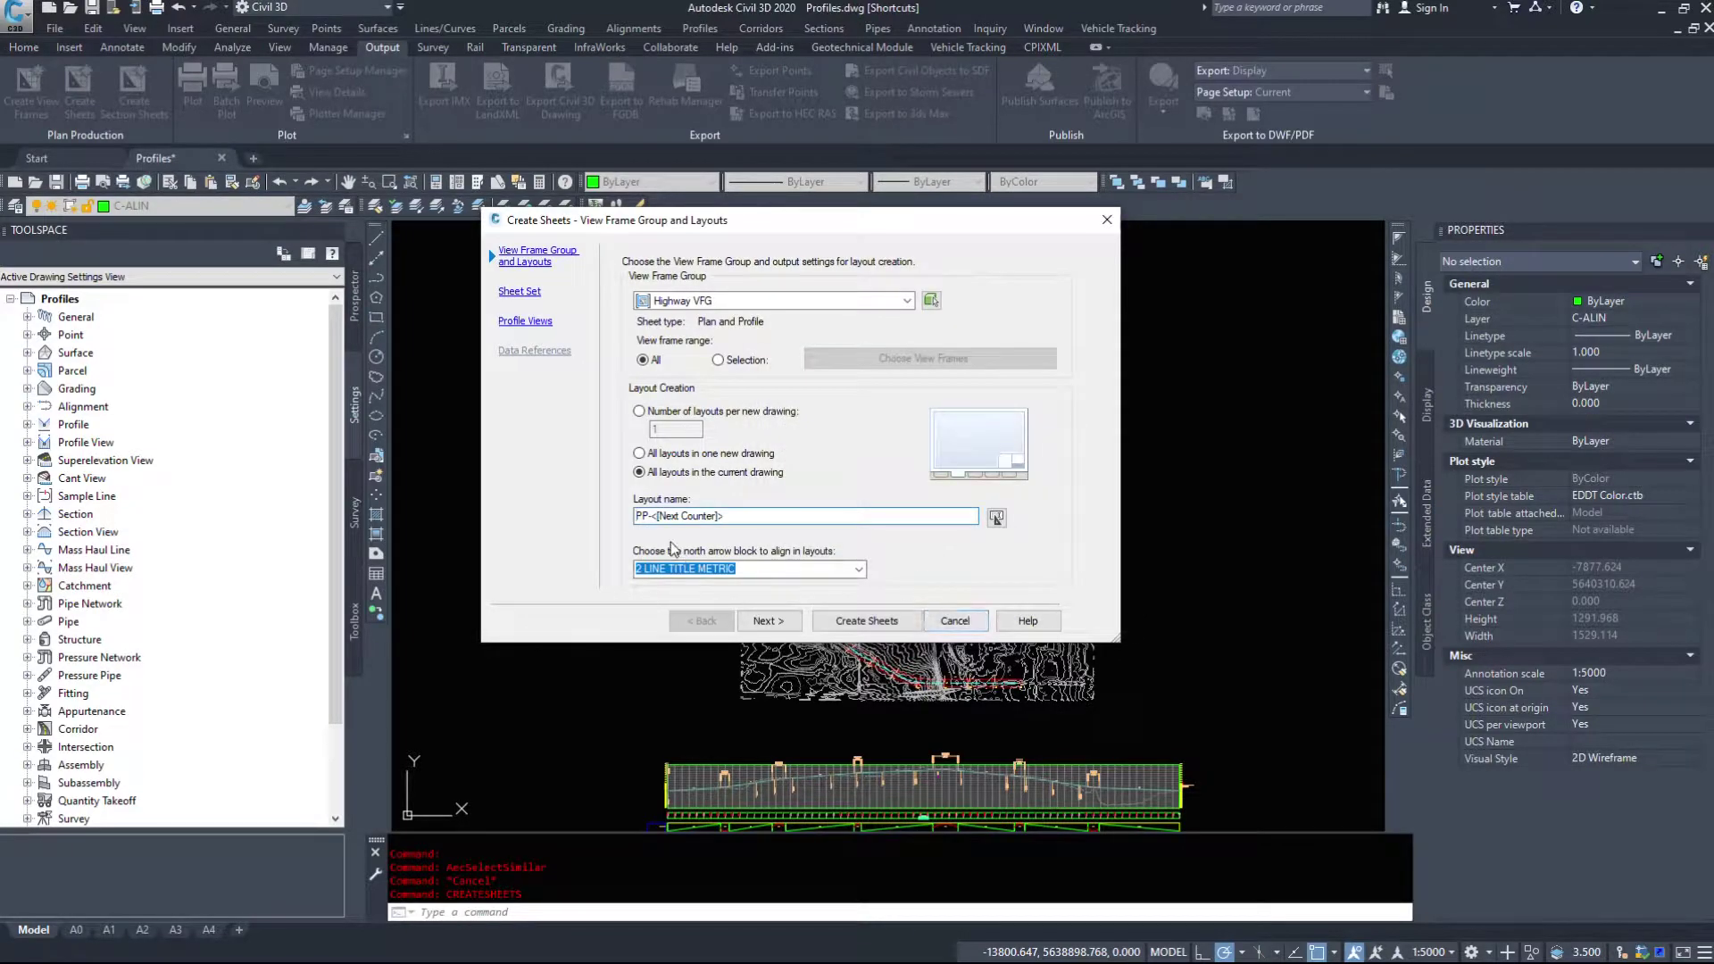
- Set the north arrow block to (none)
left_click(858, 569)
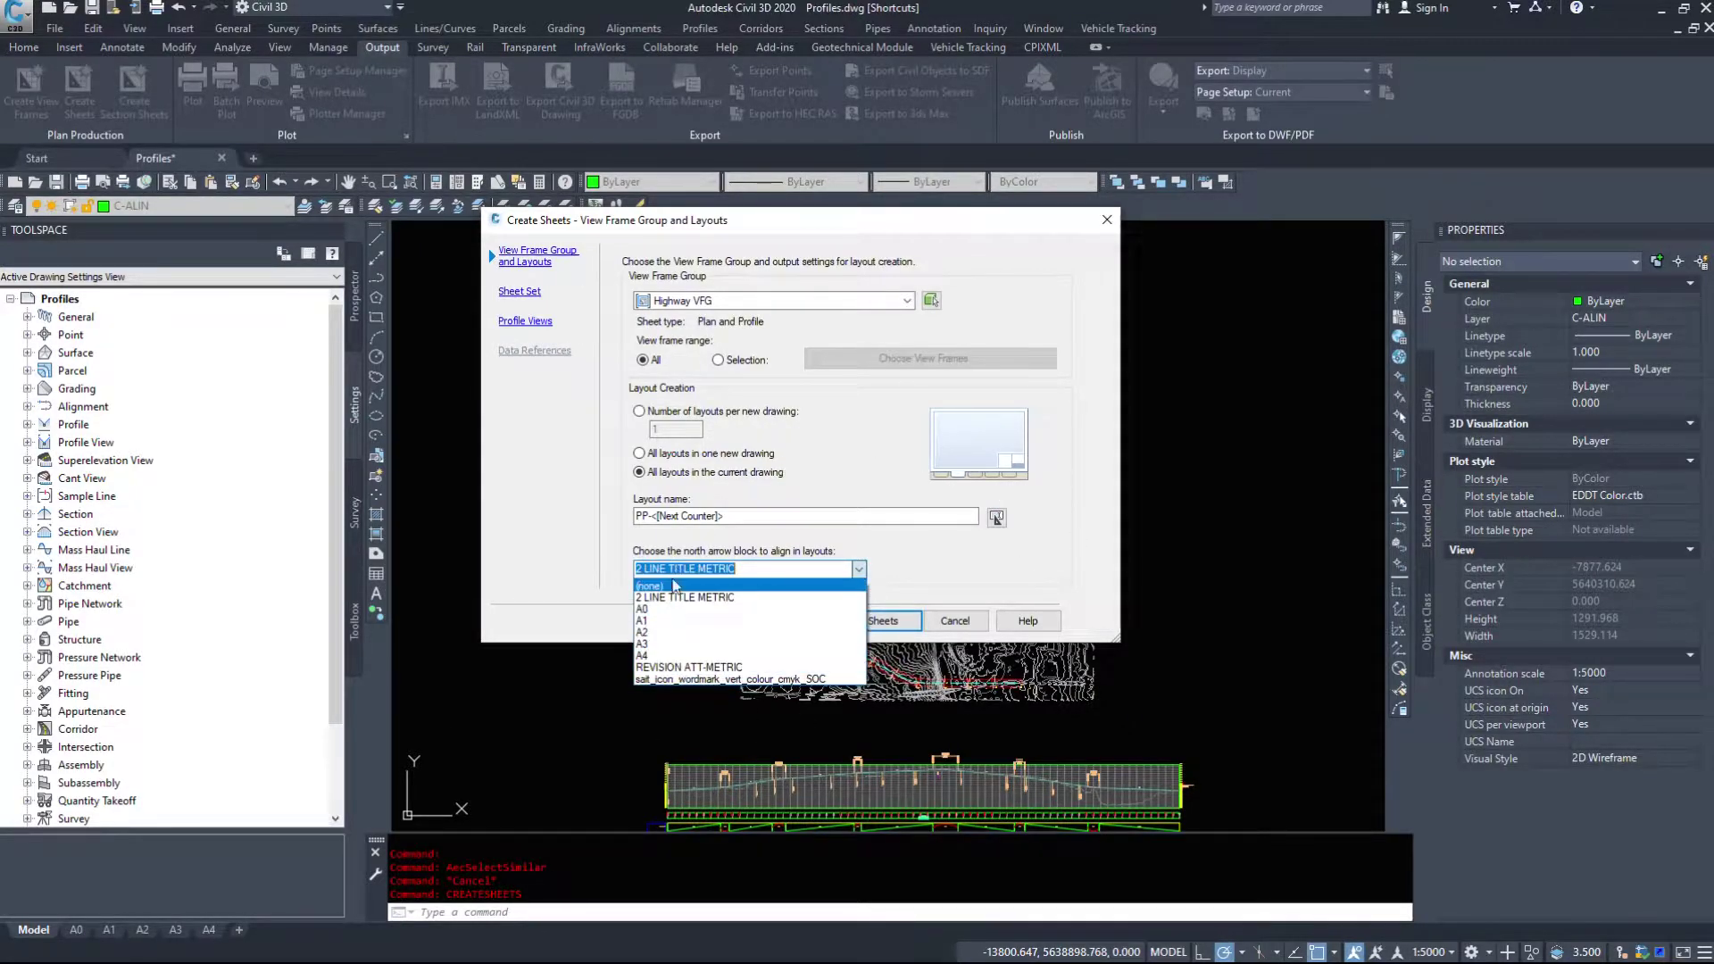
left_click(574, 481)
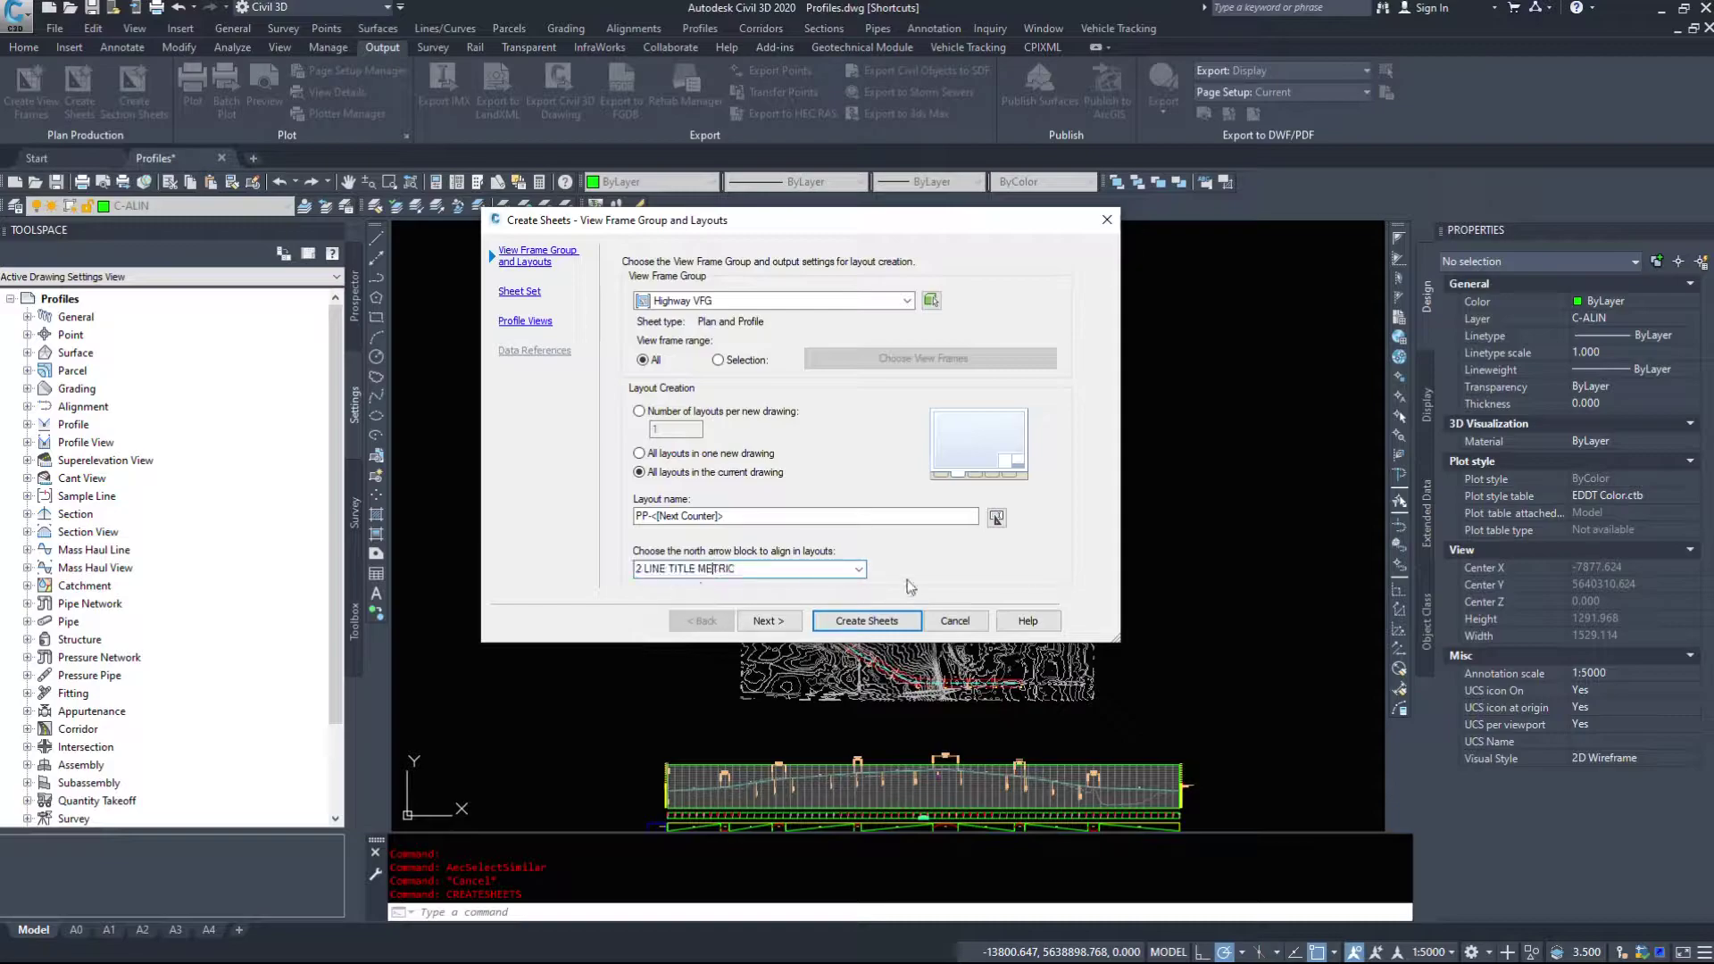
left_click(861, 569)
left_click(727, 583)
- Keep the new Highway VFG sheet set stored on the Desktop and continue to Profile Views
left_click(768, 618)
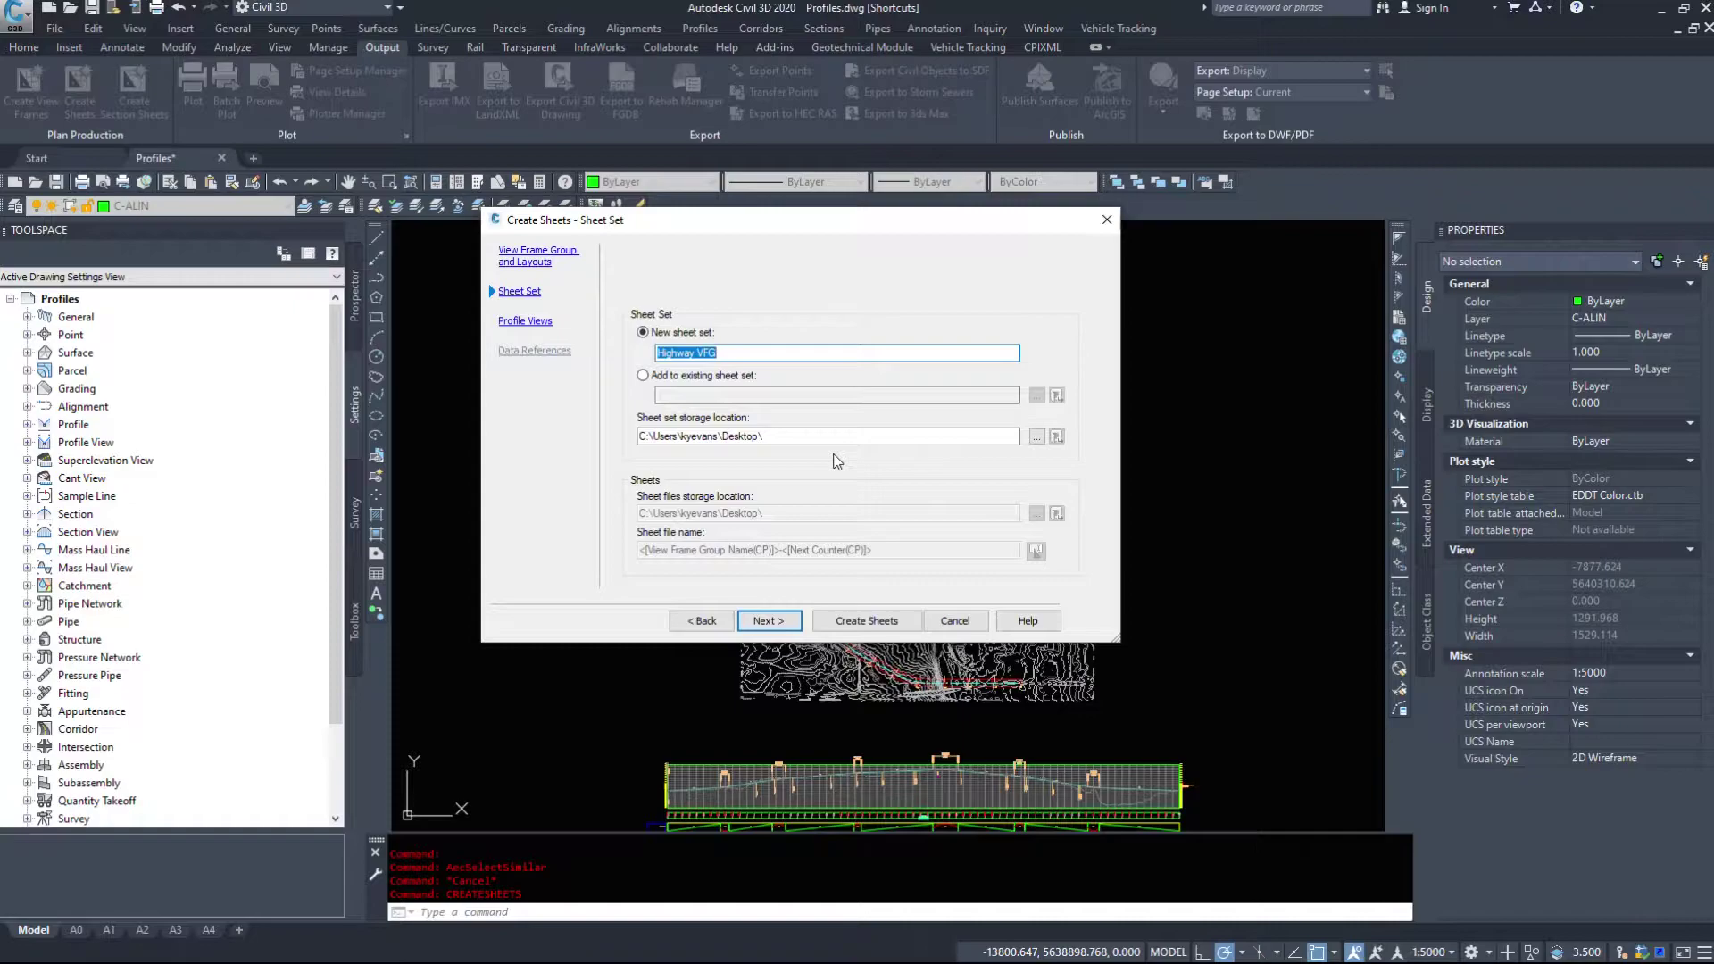
left_click(790, 437)
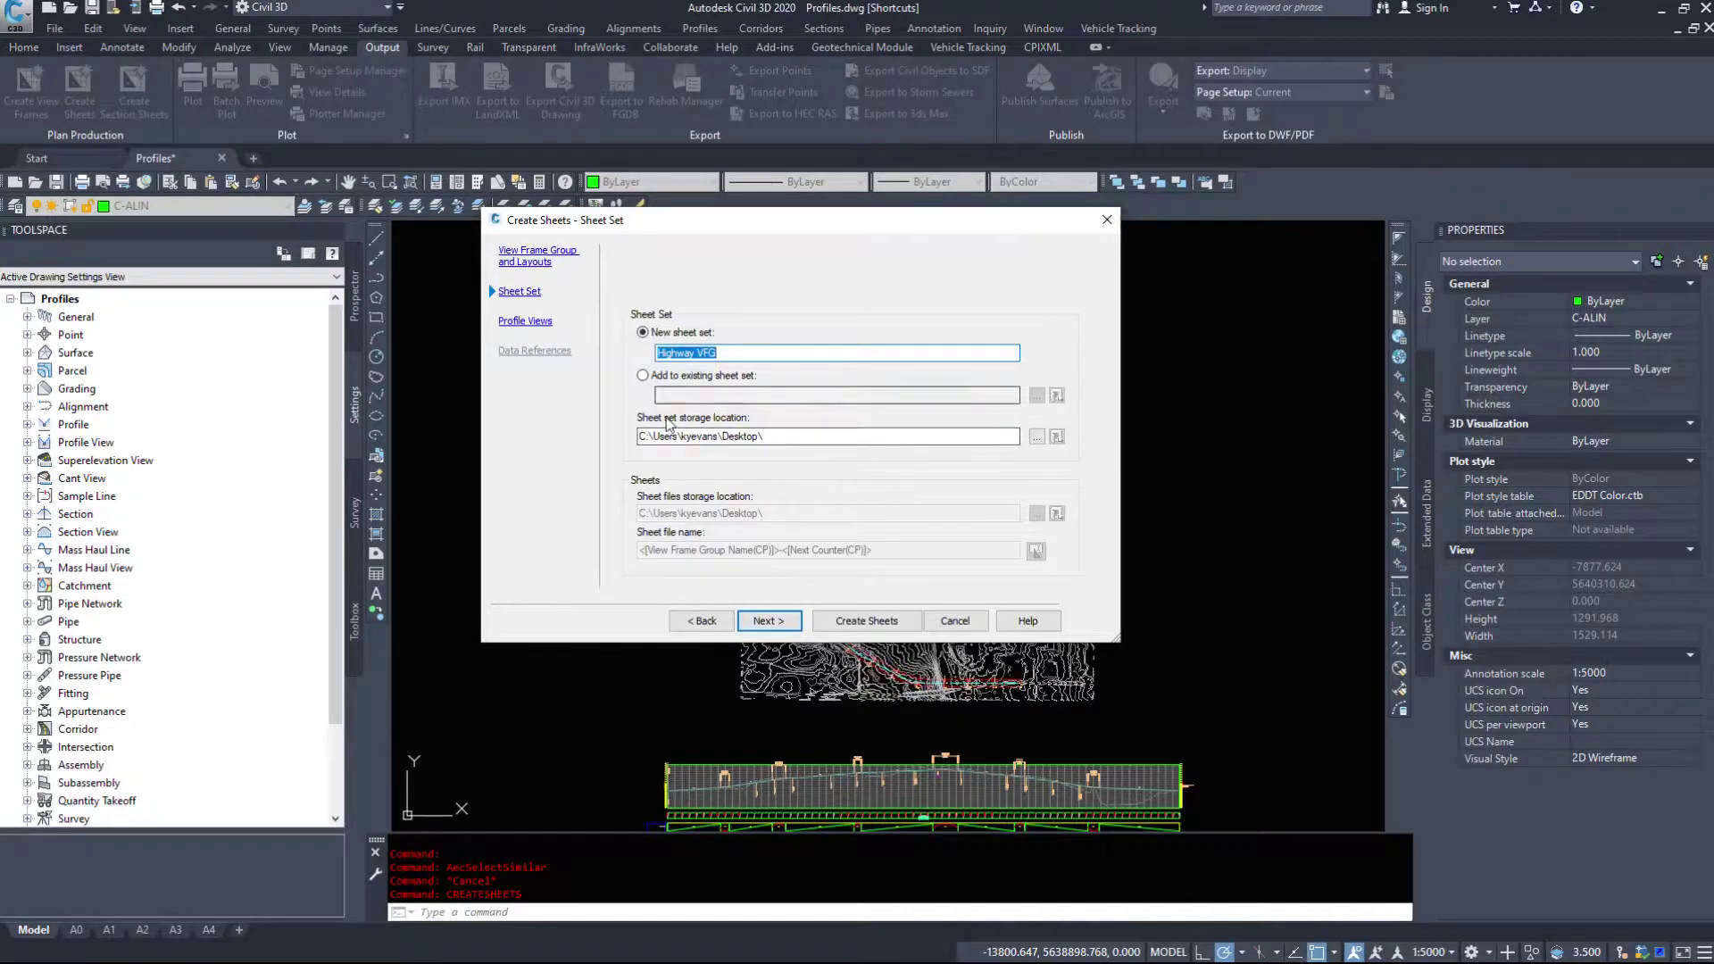
double_click(790, 437)
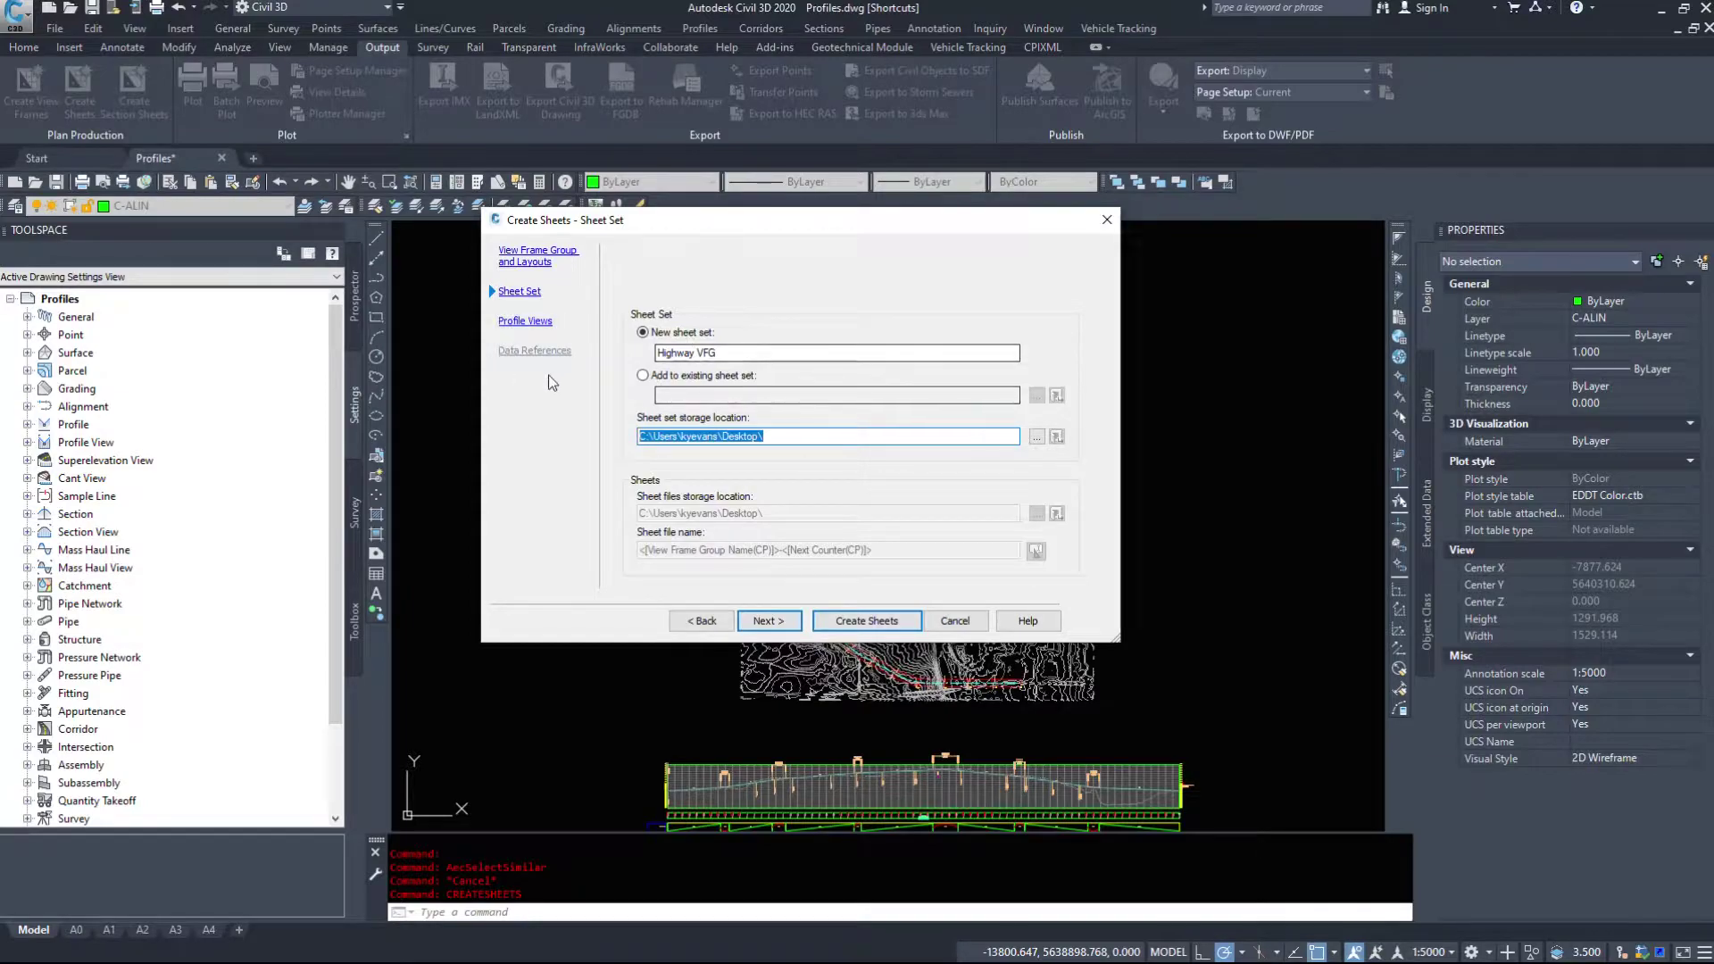
left_click(785, 621)
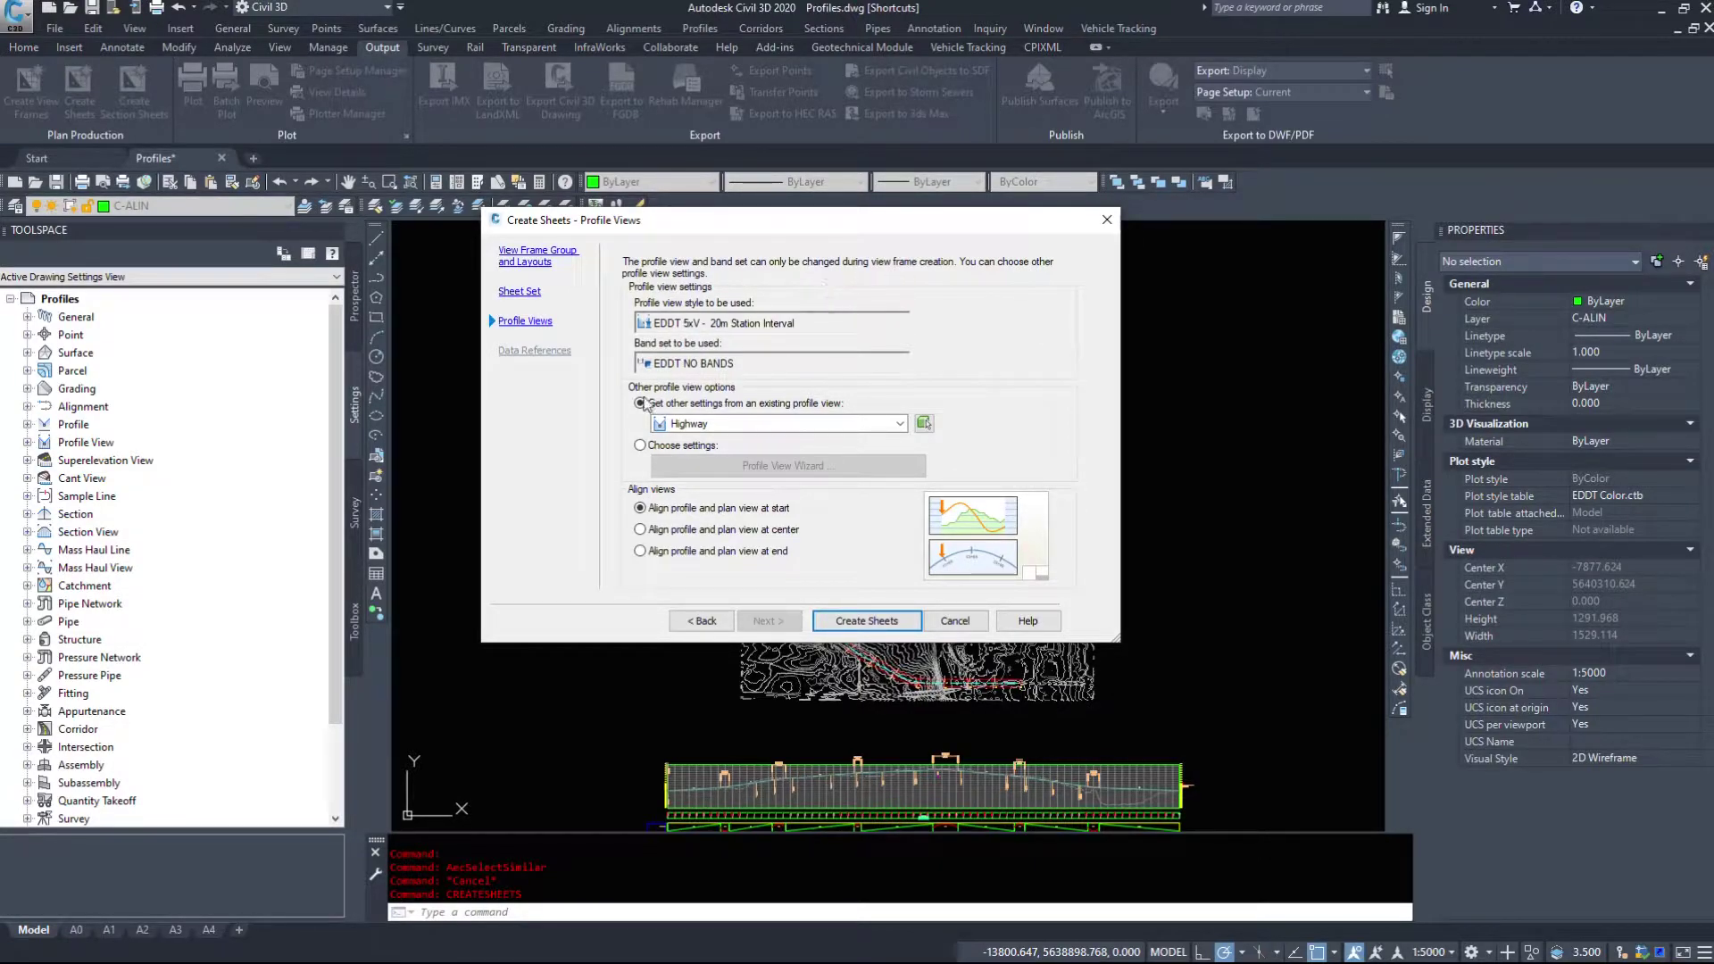
- Keep copying other profile view settings from the existing Highway profile view
left_click(776, 427)
left_click(774, 430)
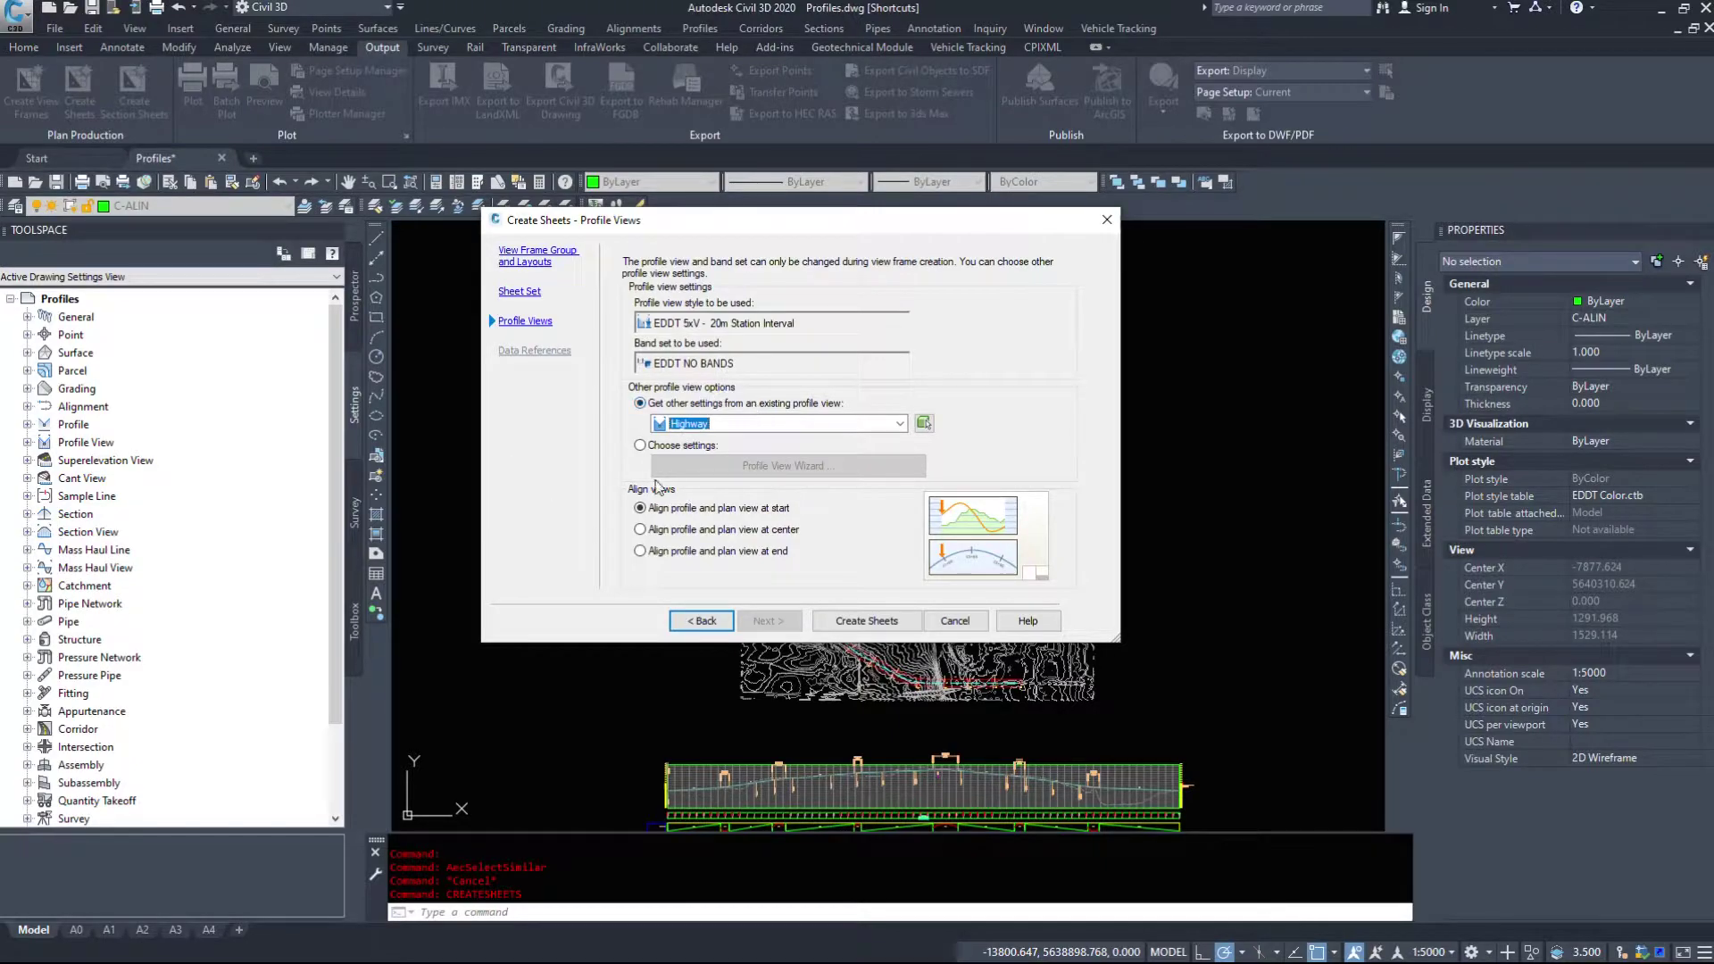
left_click(660, 446)
left_click(788, 465)
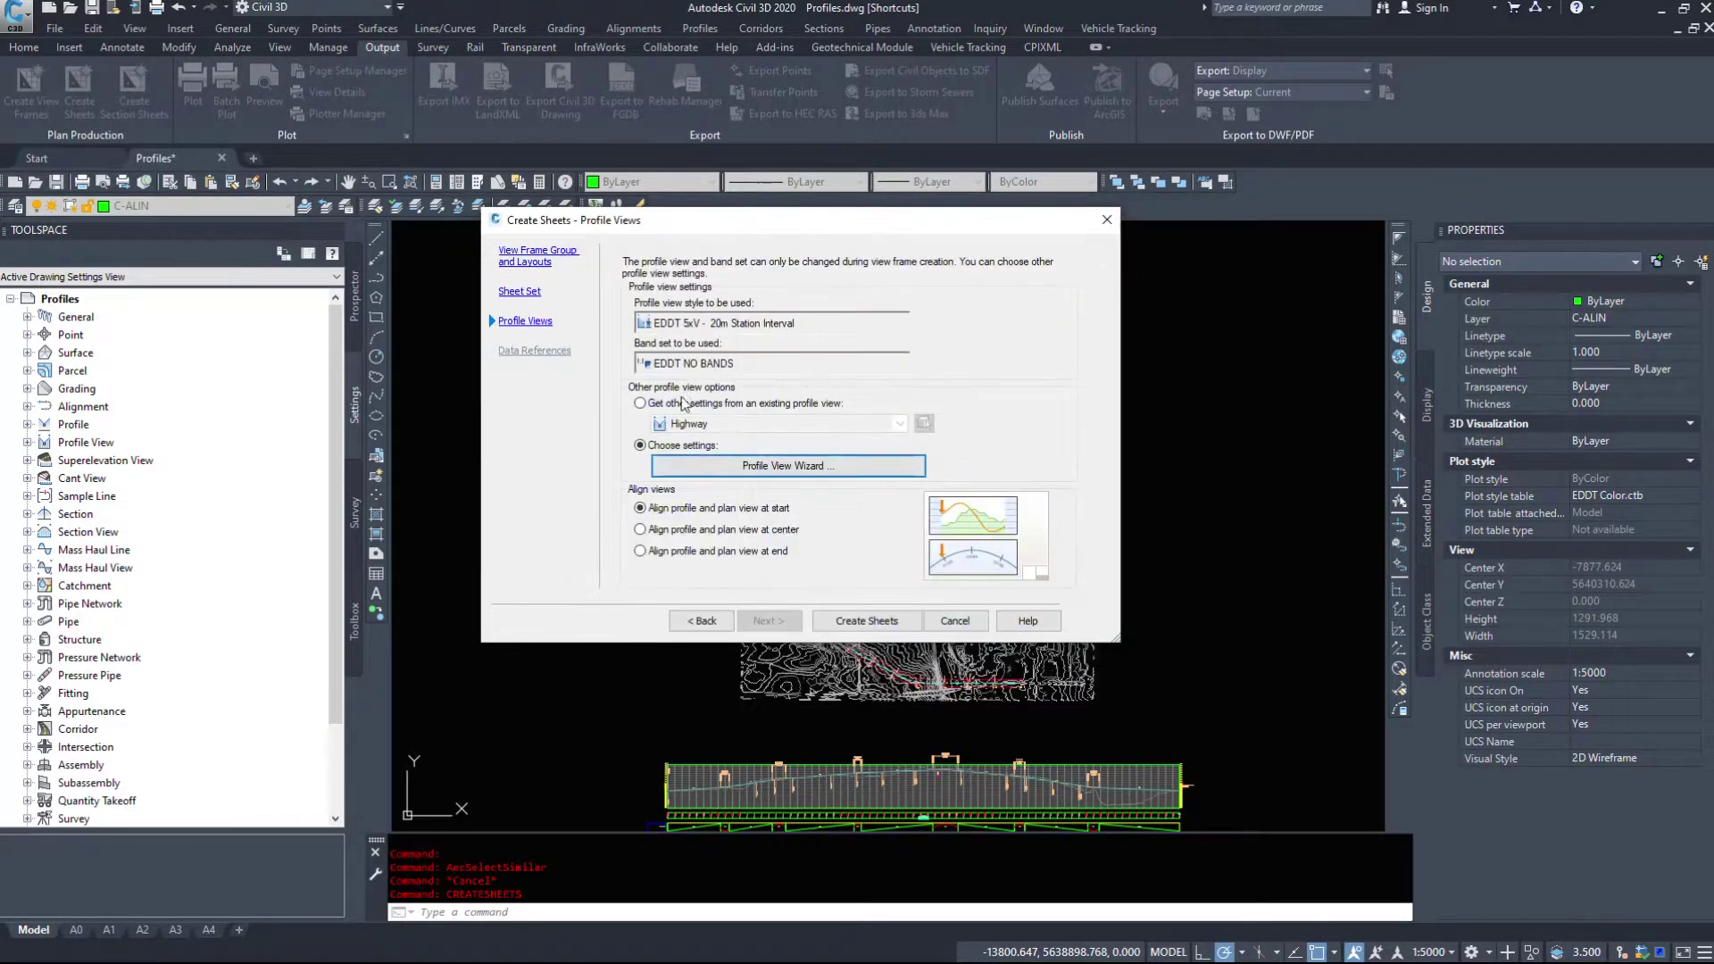
left_click(639, 403)
left_click(723, 422)
left_click(714, 435)
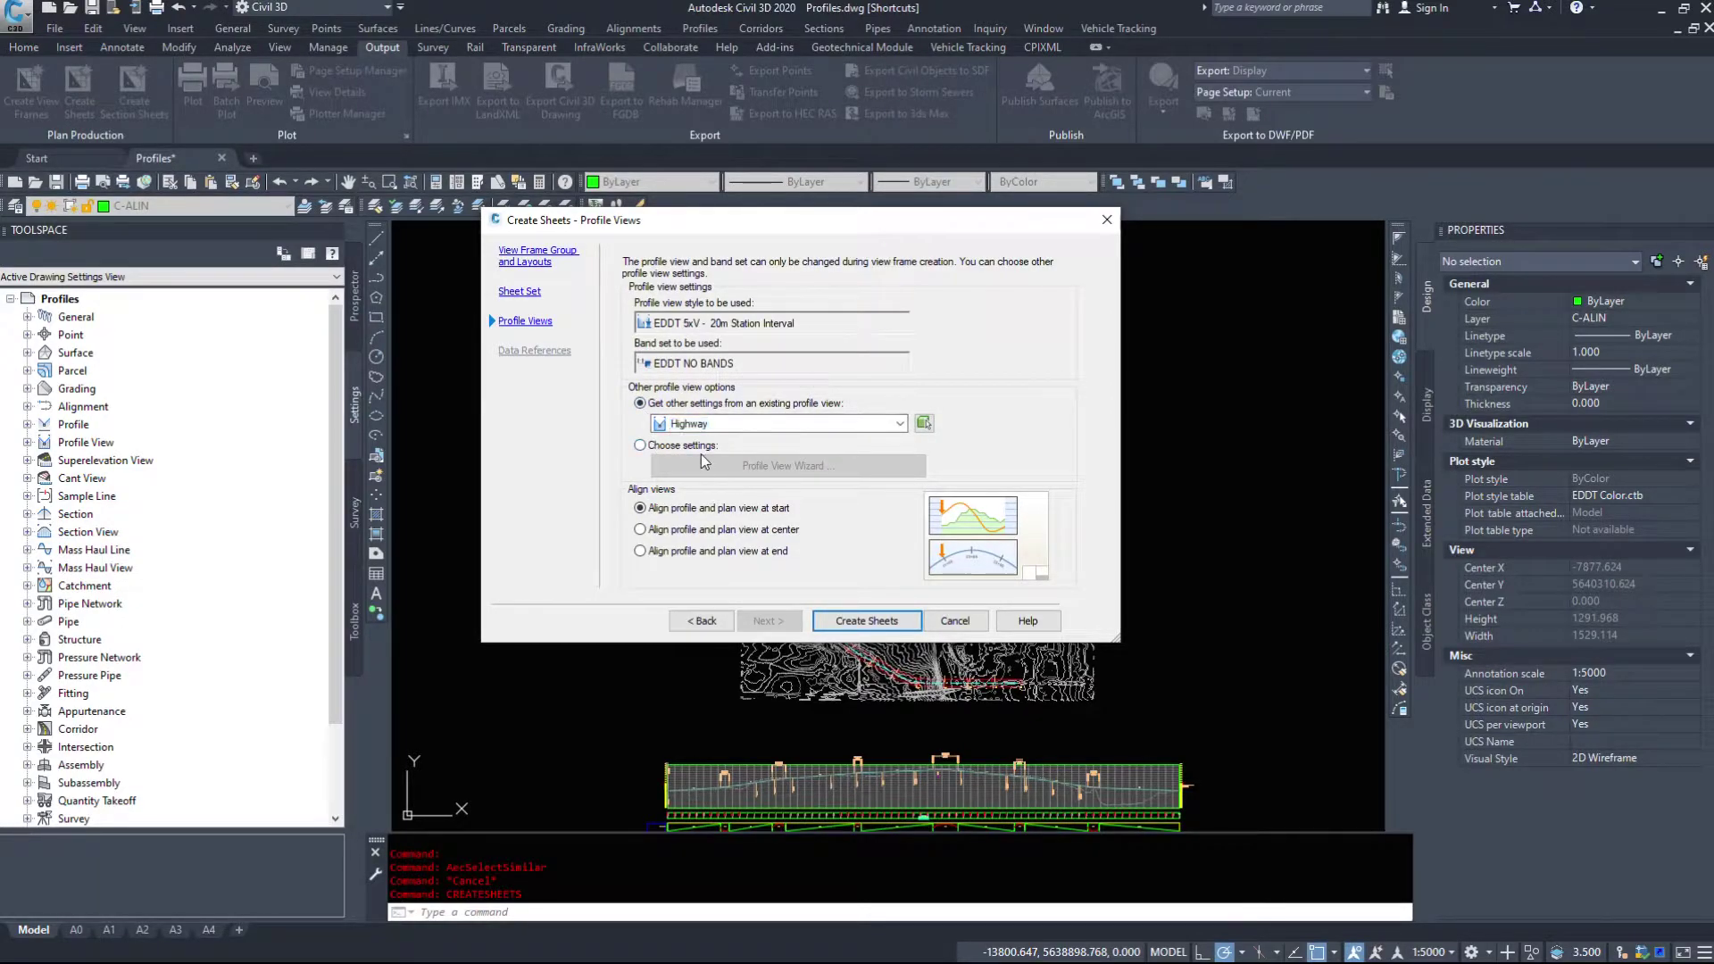
- Switch to Choose settings and review Profile View Wizard pages from Station Range to Multiple Plot Options, then finish
left_click(671, 445)
left_click(787, 465)
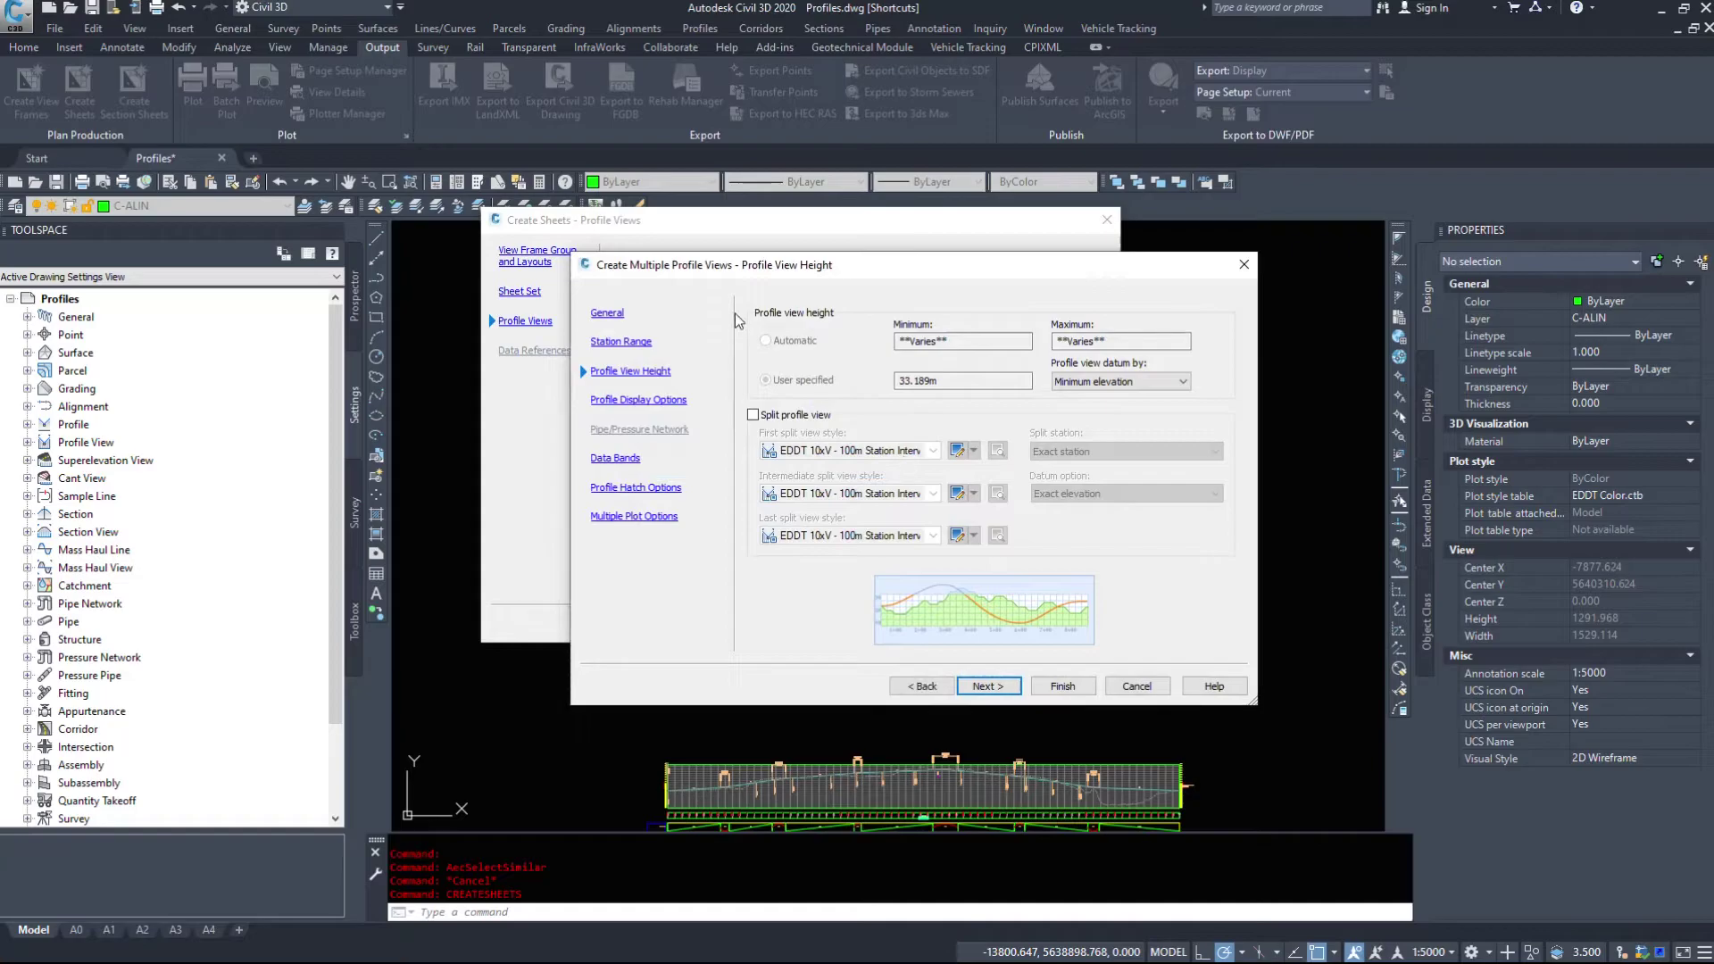
left_click(637, 348)
left_click(615, 375)
left_click(639, 403)
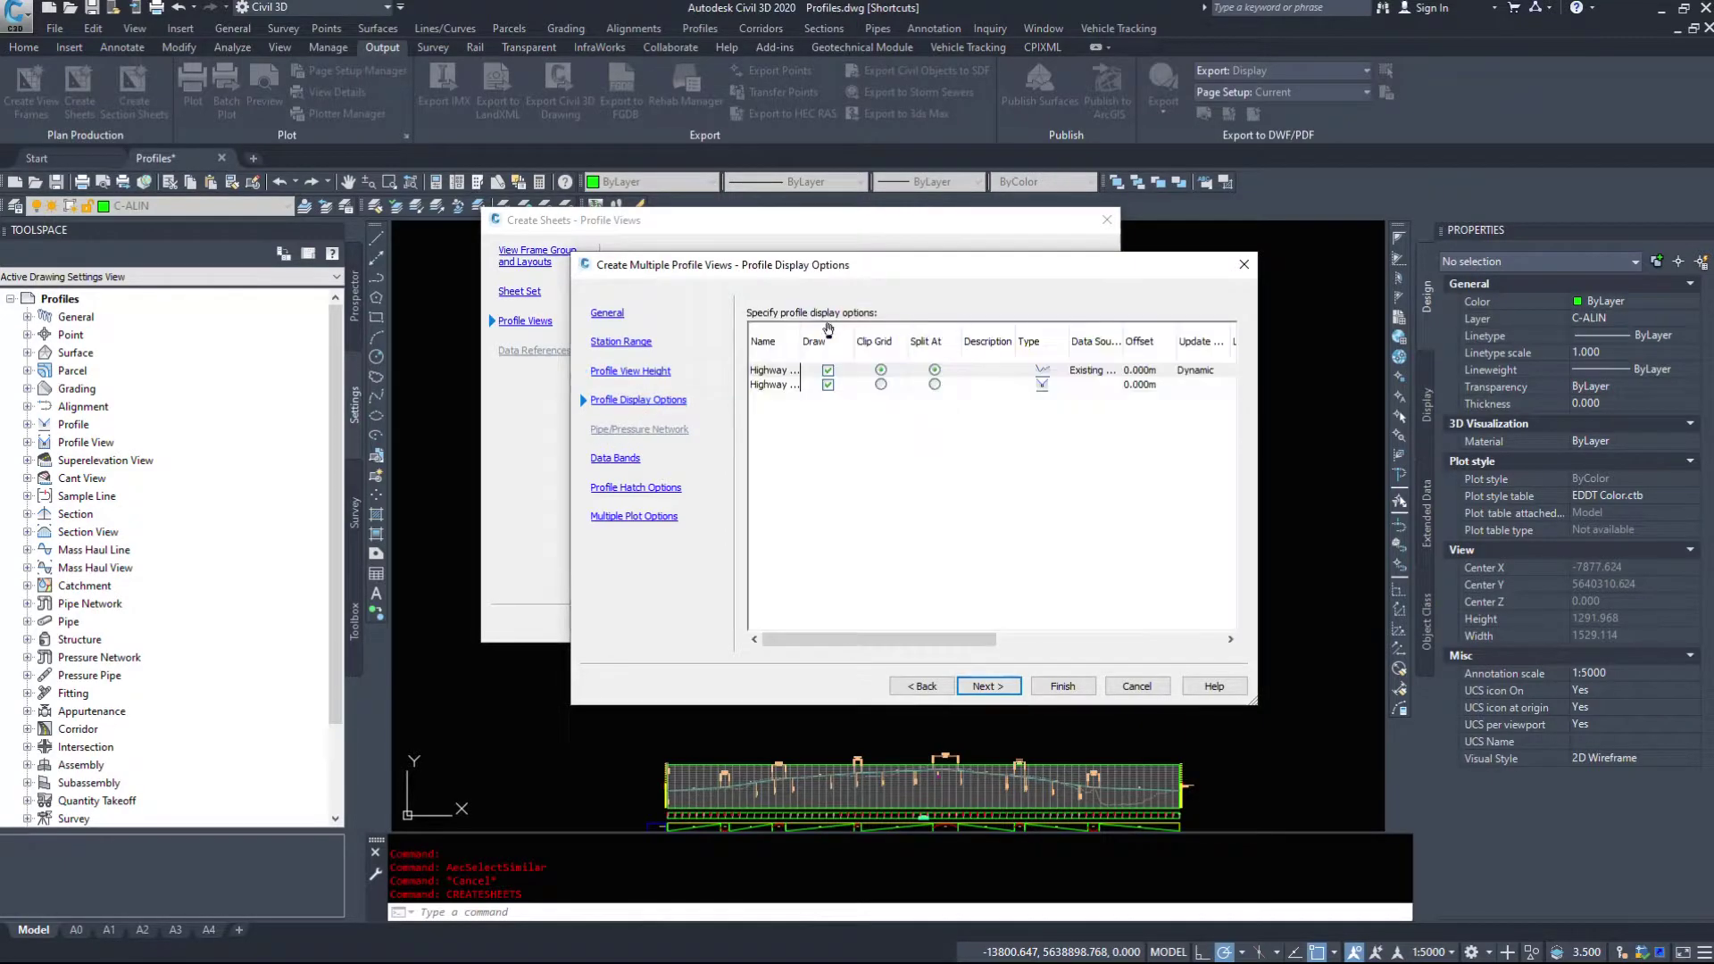
left_click(622, 464)
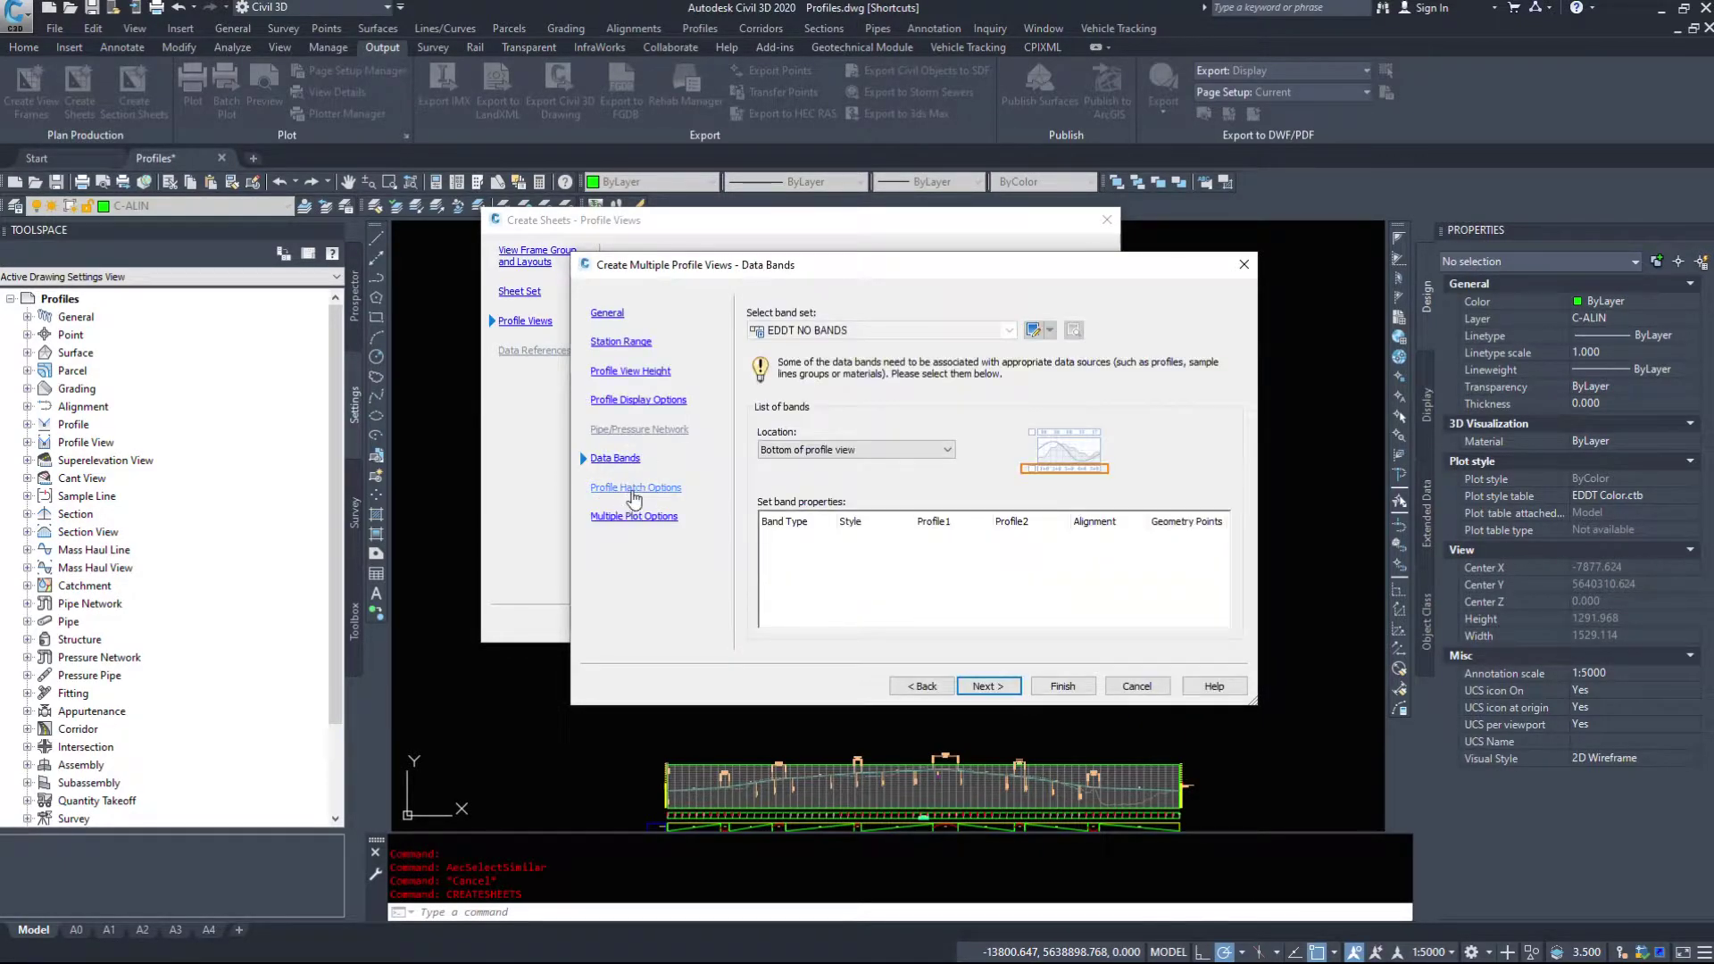
left_click(634, 489)
left_click(633, 518)
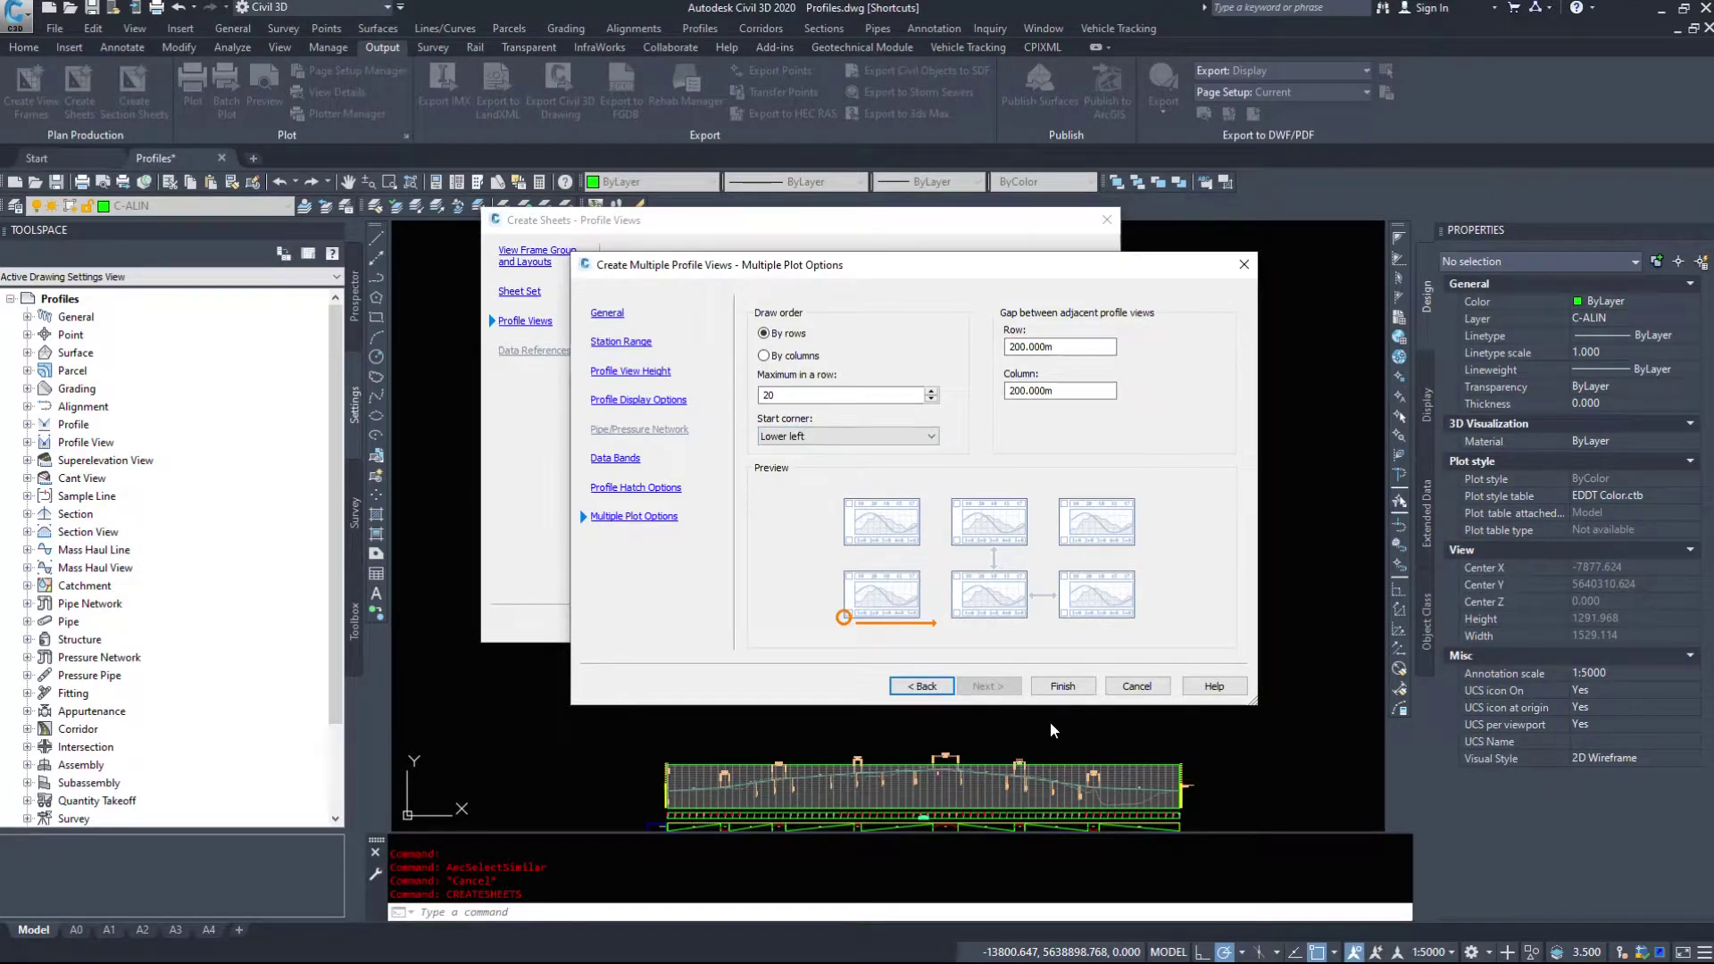
left_click(1061, 688)
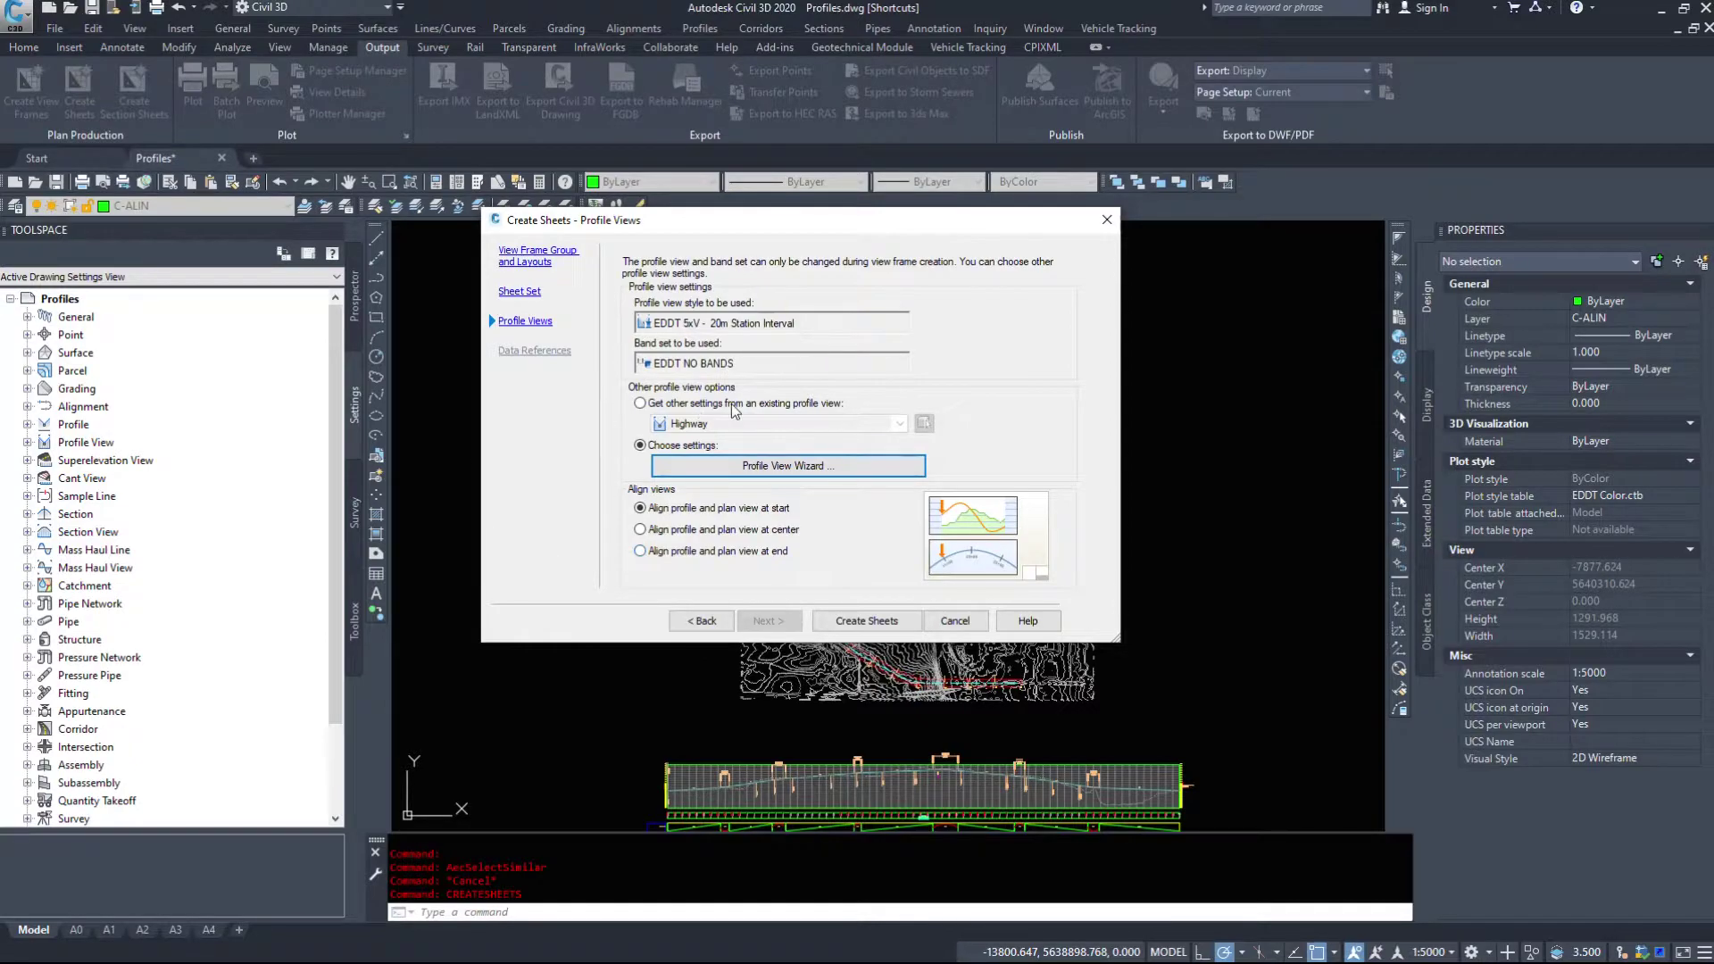
- Create the sheets and accept saving the drawing
left_click(882, 622)
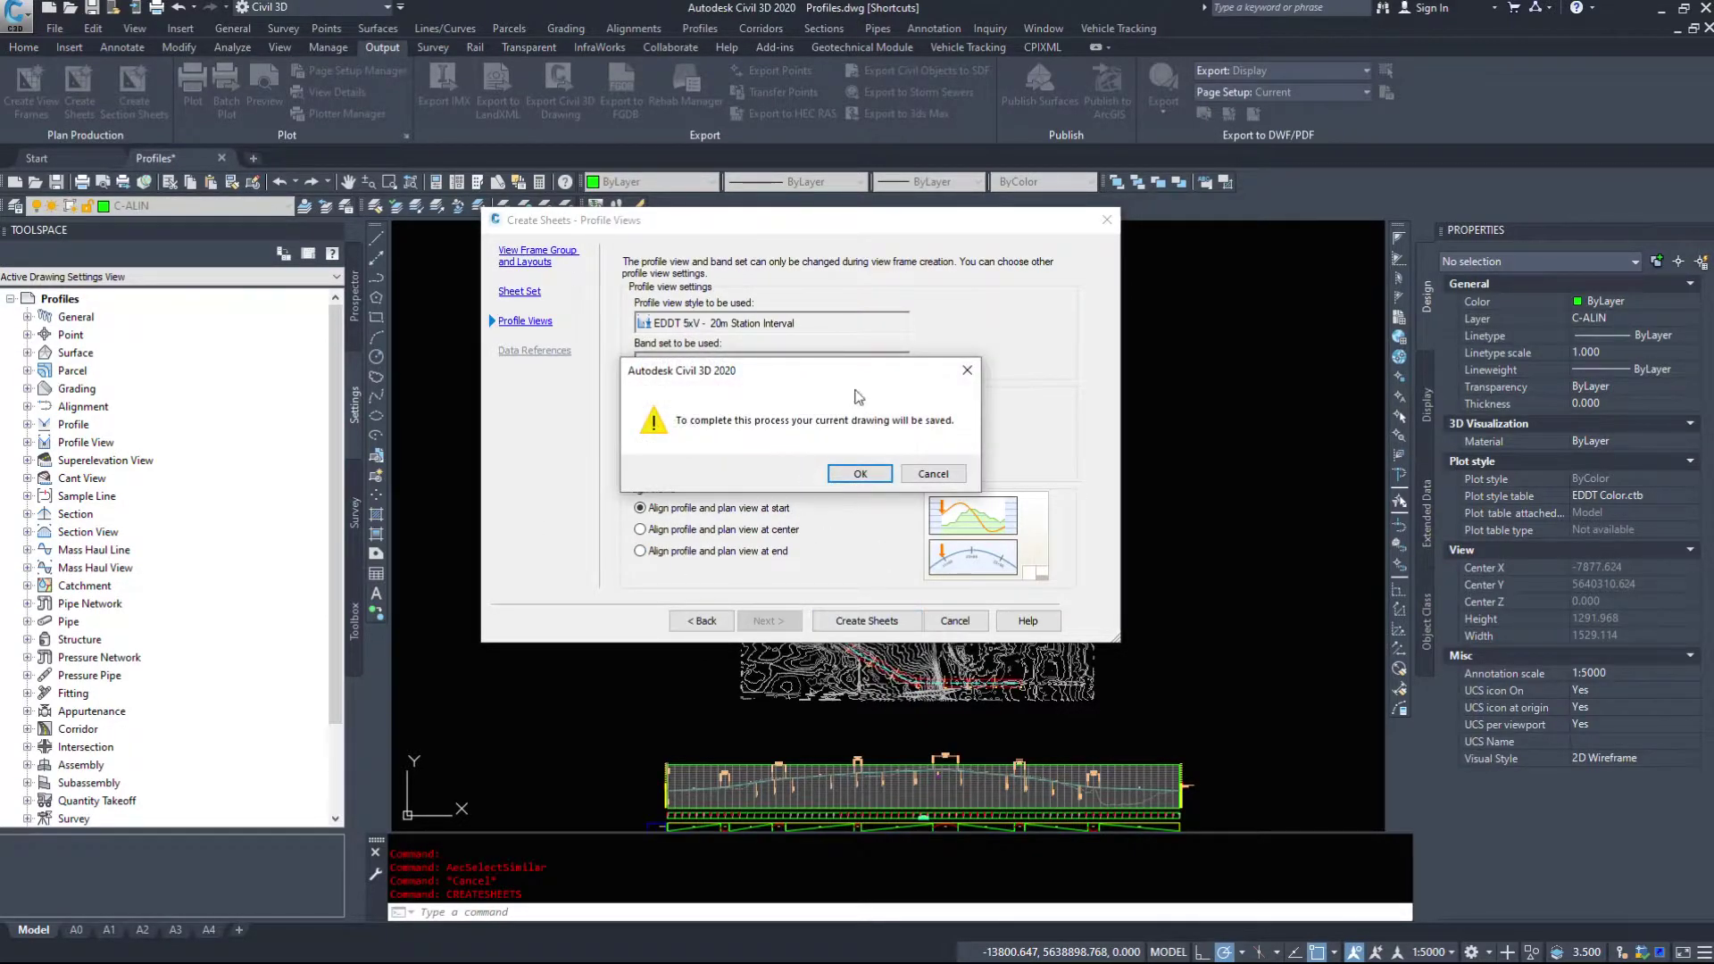
left_click(857, 475)
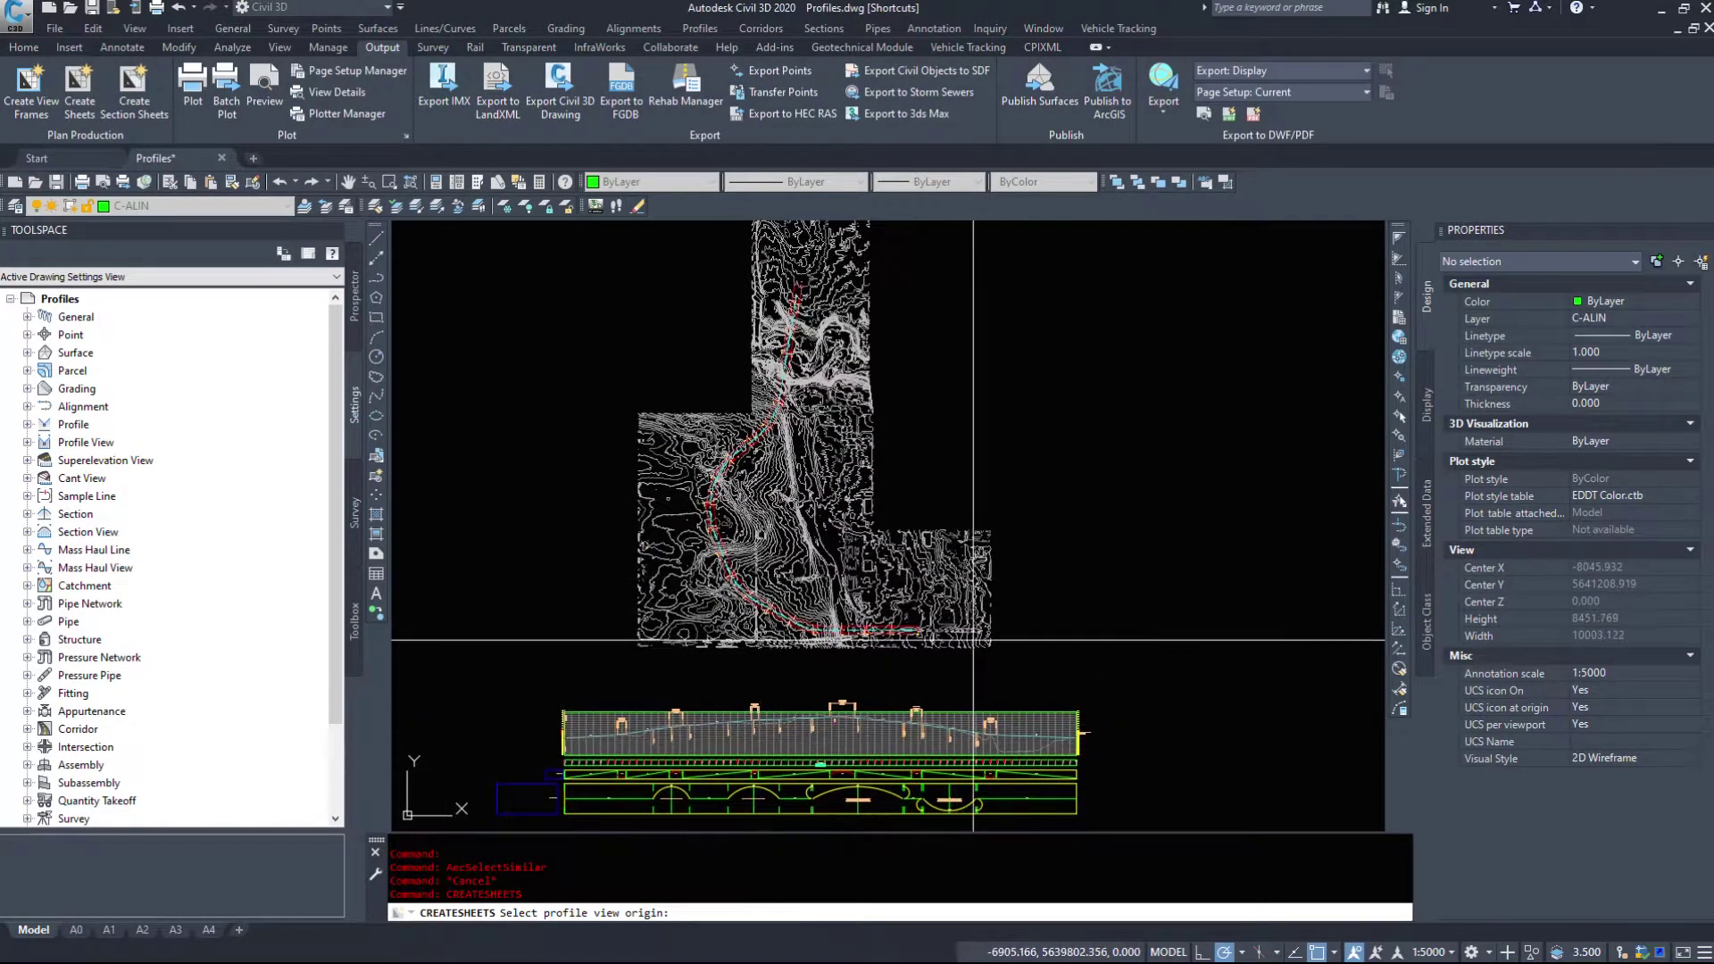
- Pick an empty point right of the plan as the profile view origin
scroll(948, 580, "down", 2)
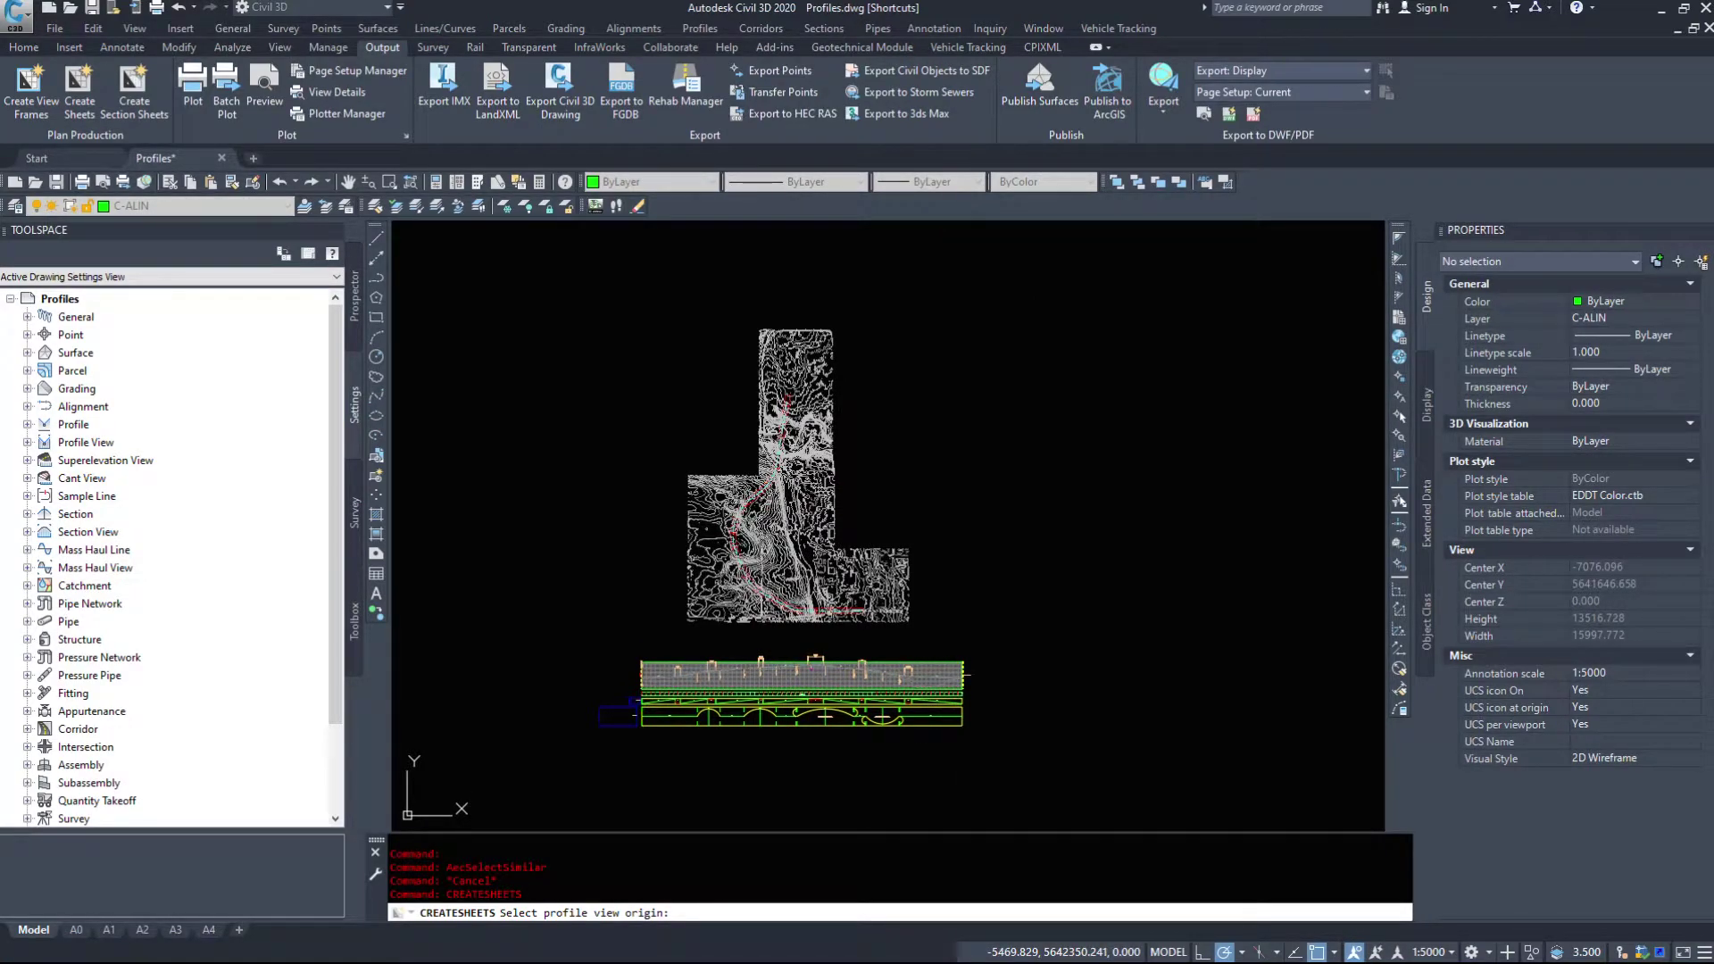
left_click(1254, 627)
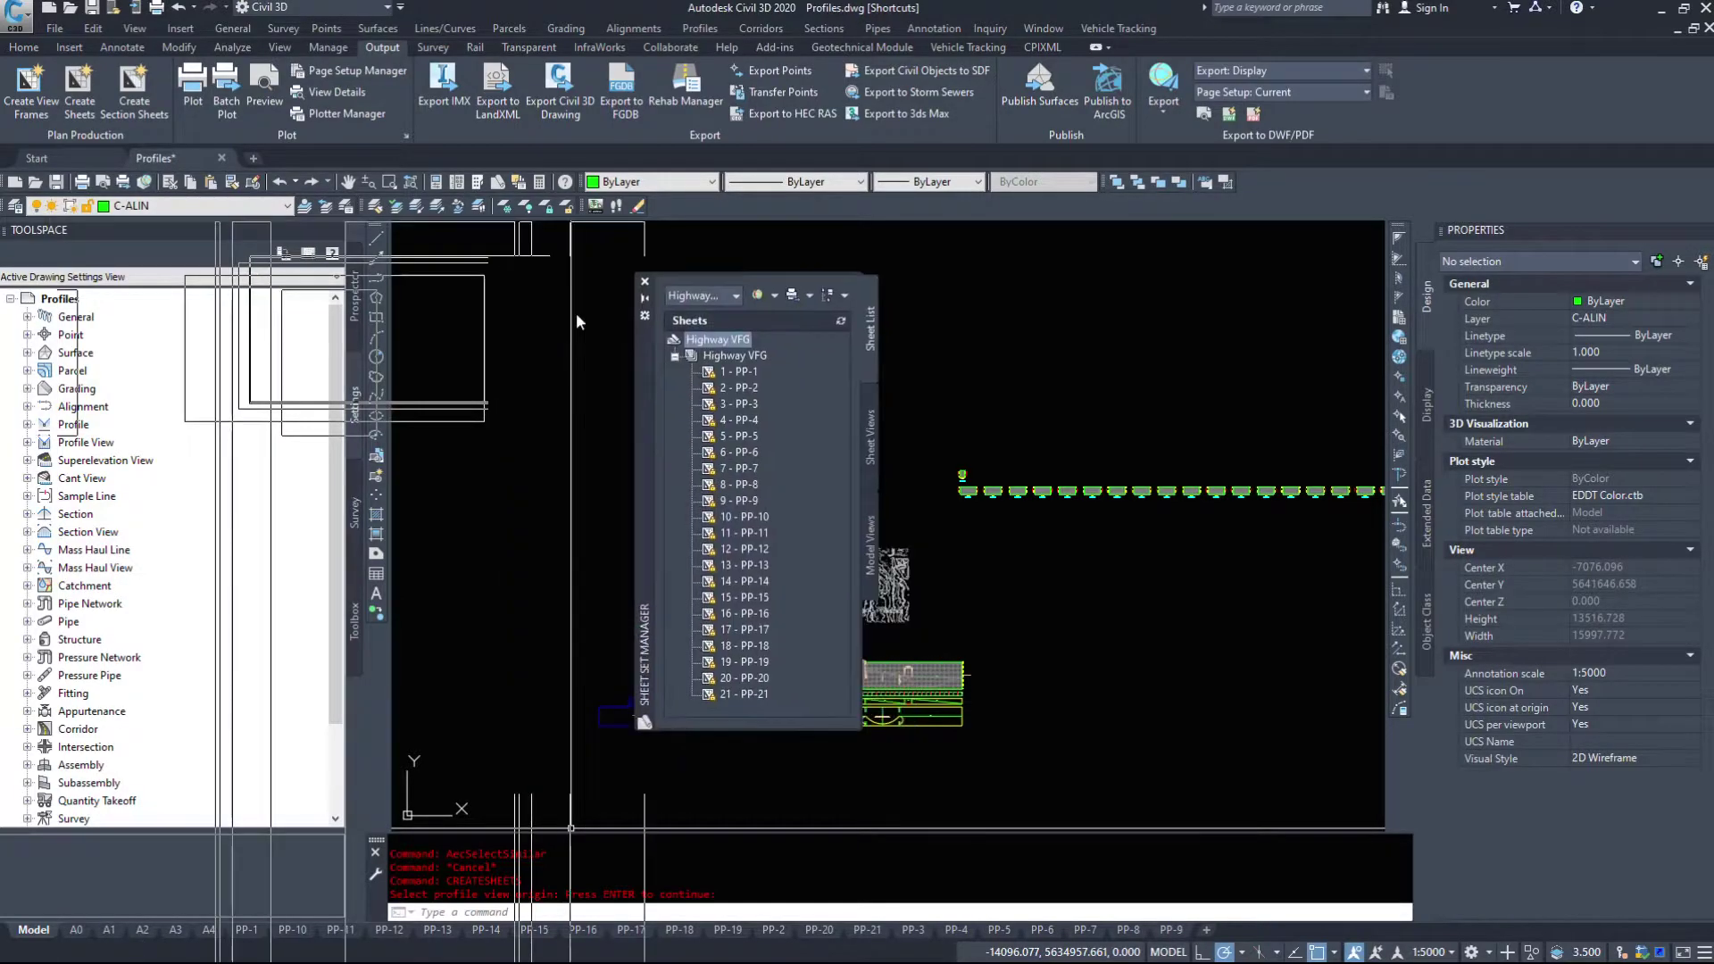
- End the sheet creation command and close the Properties palette
key("Return")
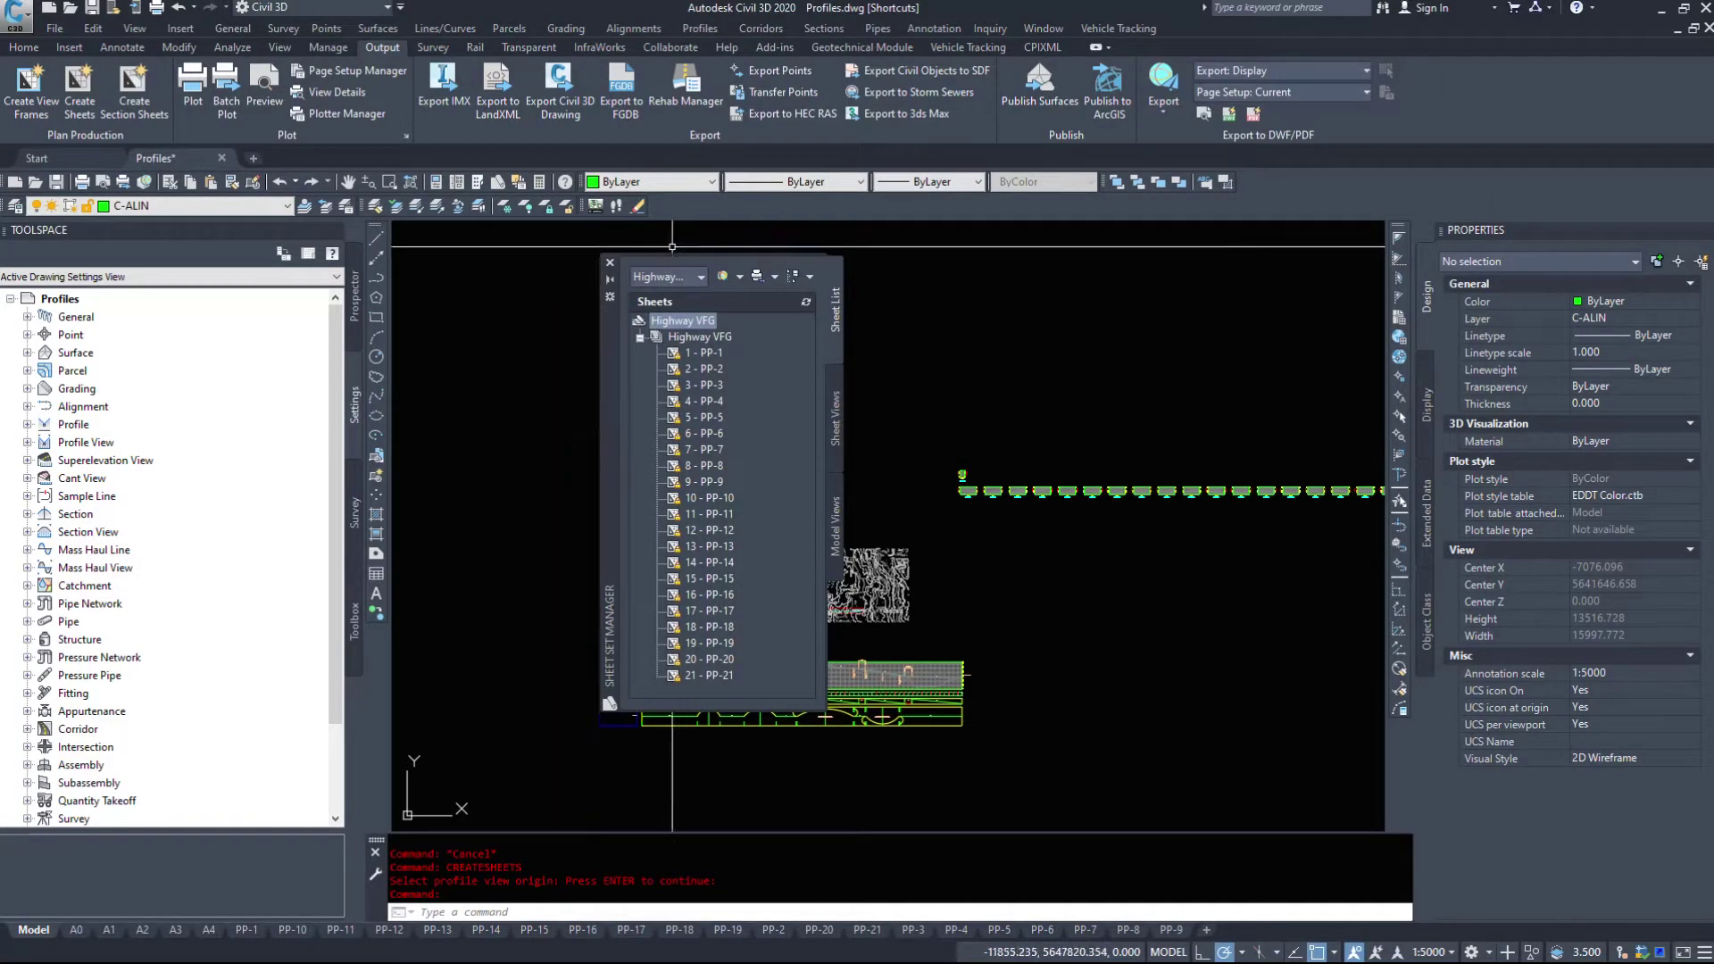
left_click_drag(1562, 232, 1274, 313)
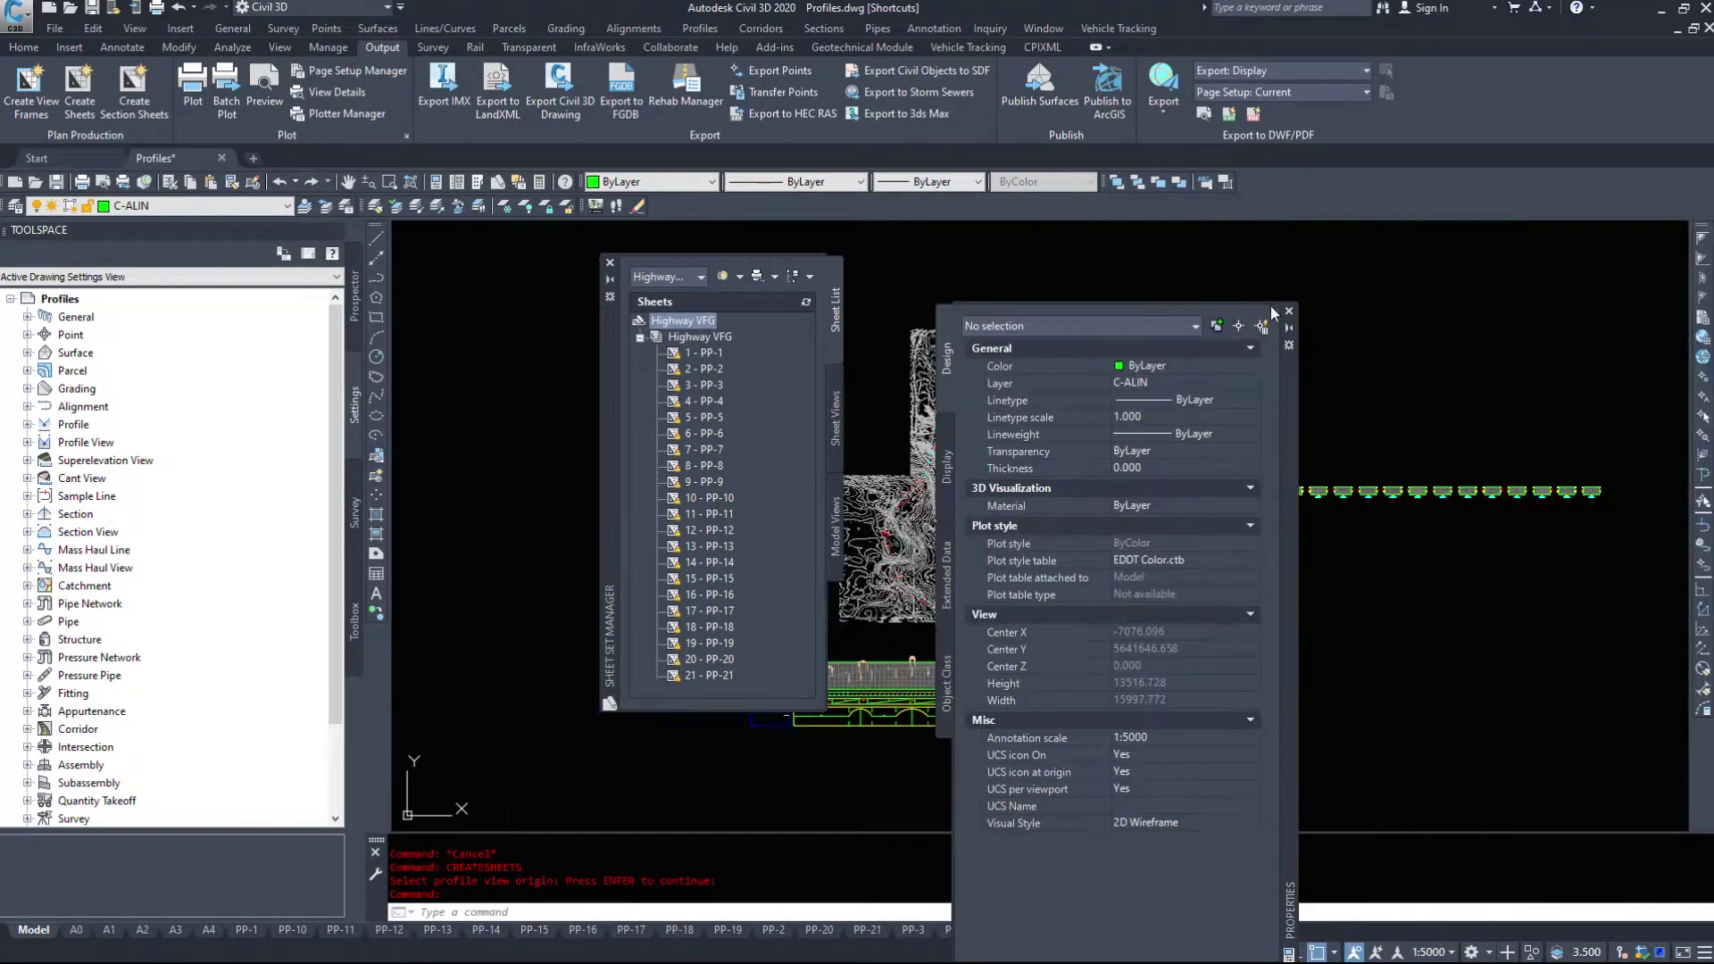
left_click(1274, 321)
- Dock the Sheet Set Manager at the right edge and zoom in on the profile views
mouse_move(609, 447)
left_mouse_down()
mouse_move(1499, 401)
mouse_move(1699, 433)
left_mouse_up()
middle_click_drag(944, 559, 581, 463)
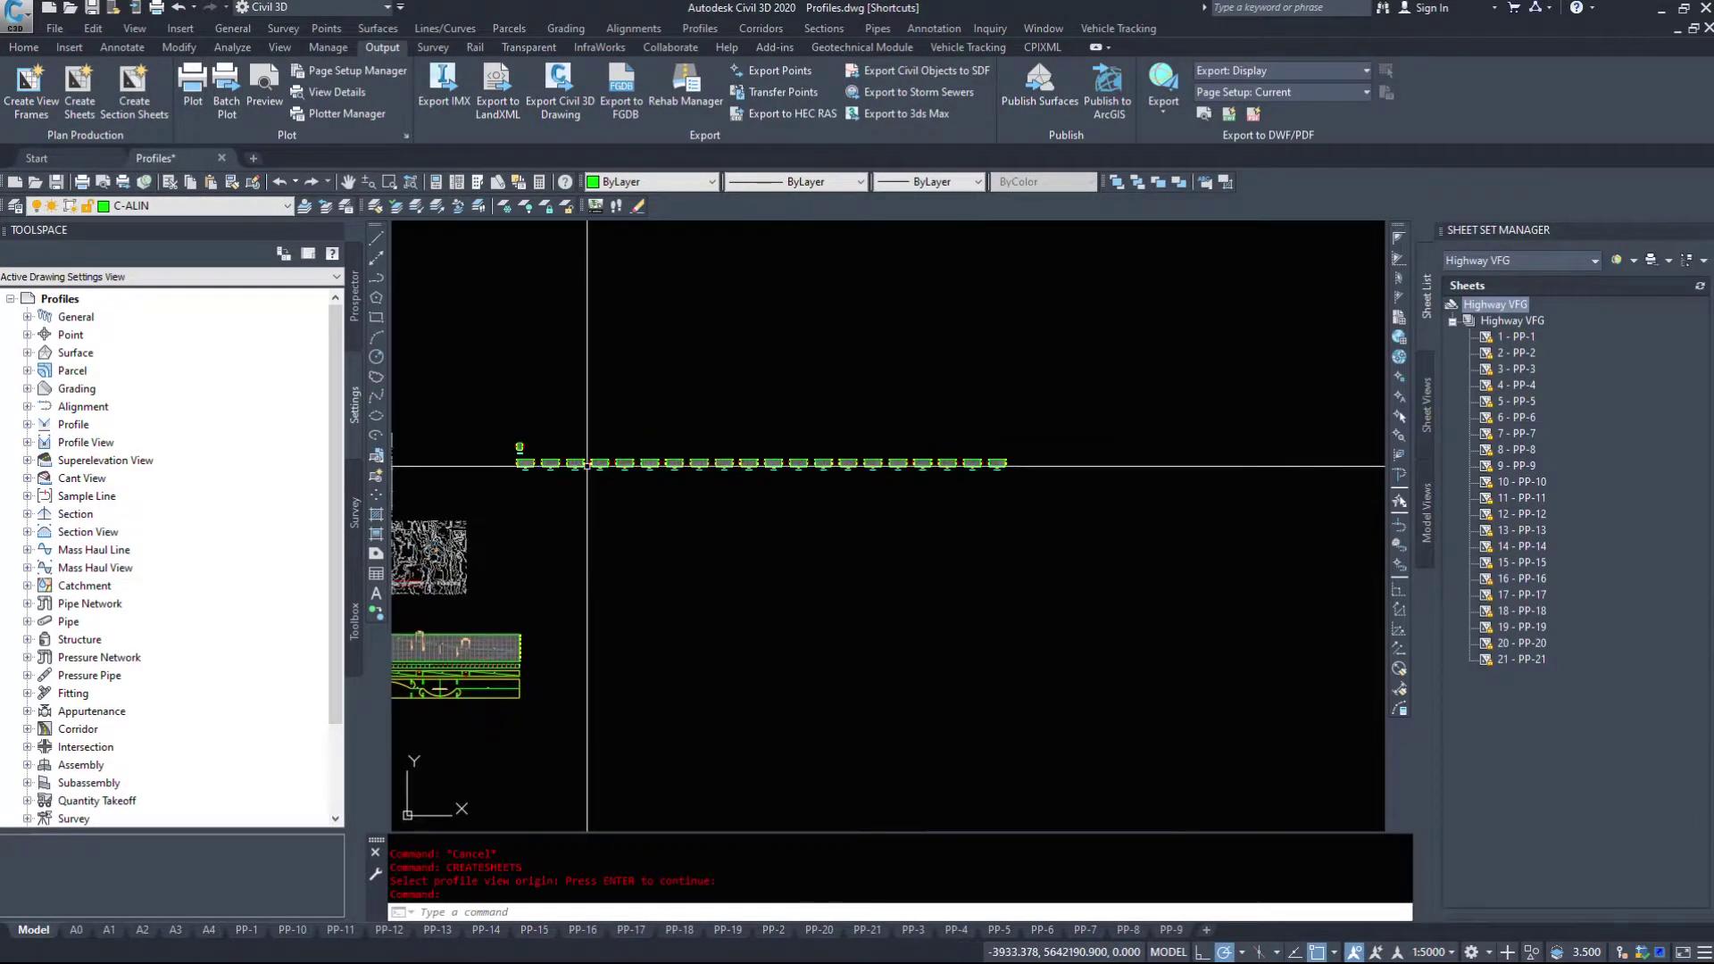
scroll(581, 463, "up", 2)
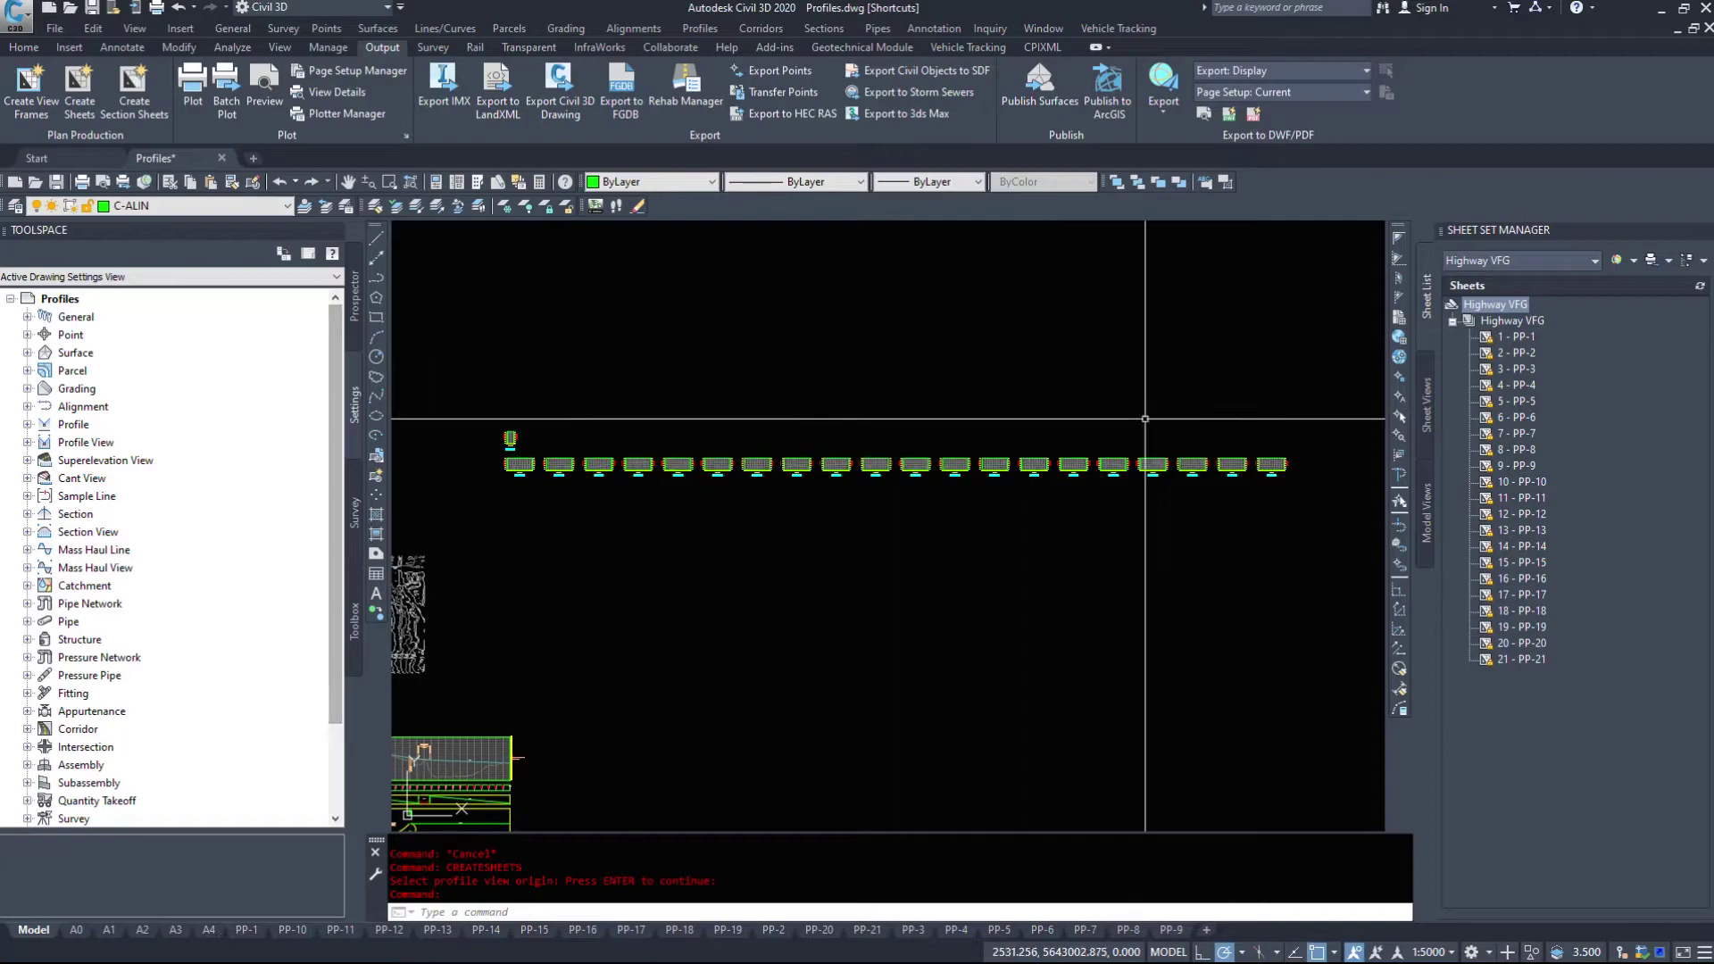
scroll(613, 509, "up", 8)
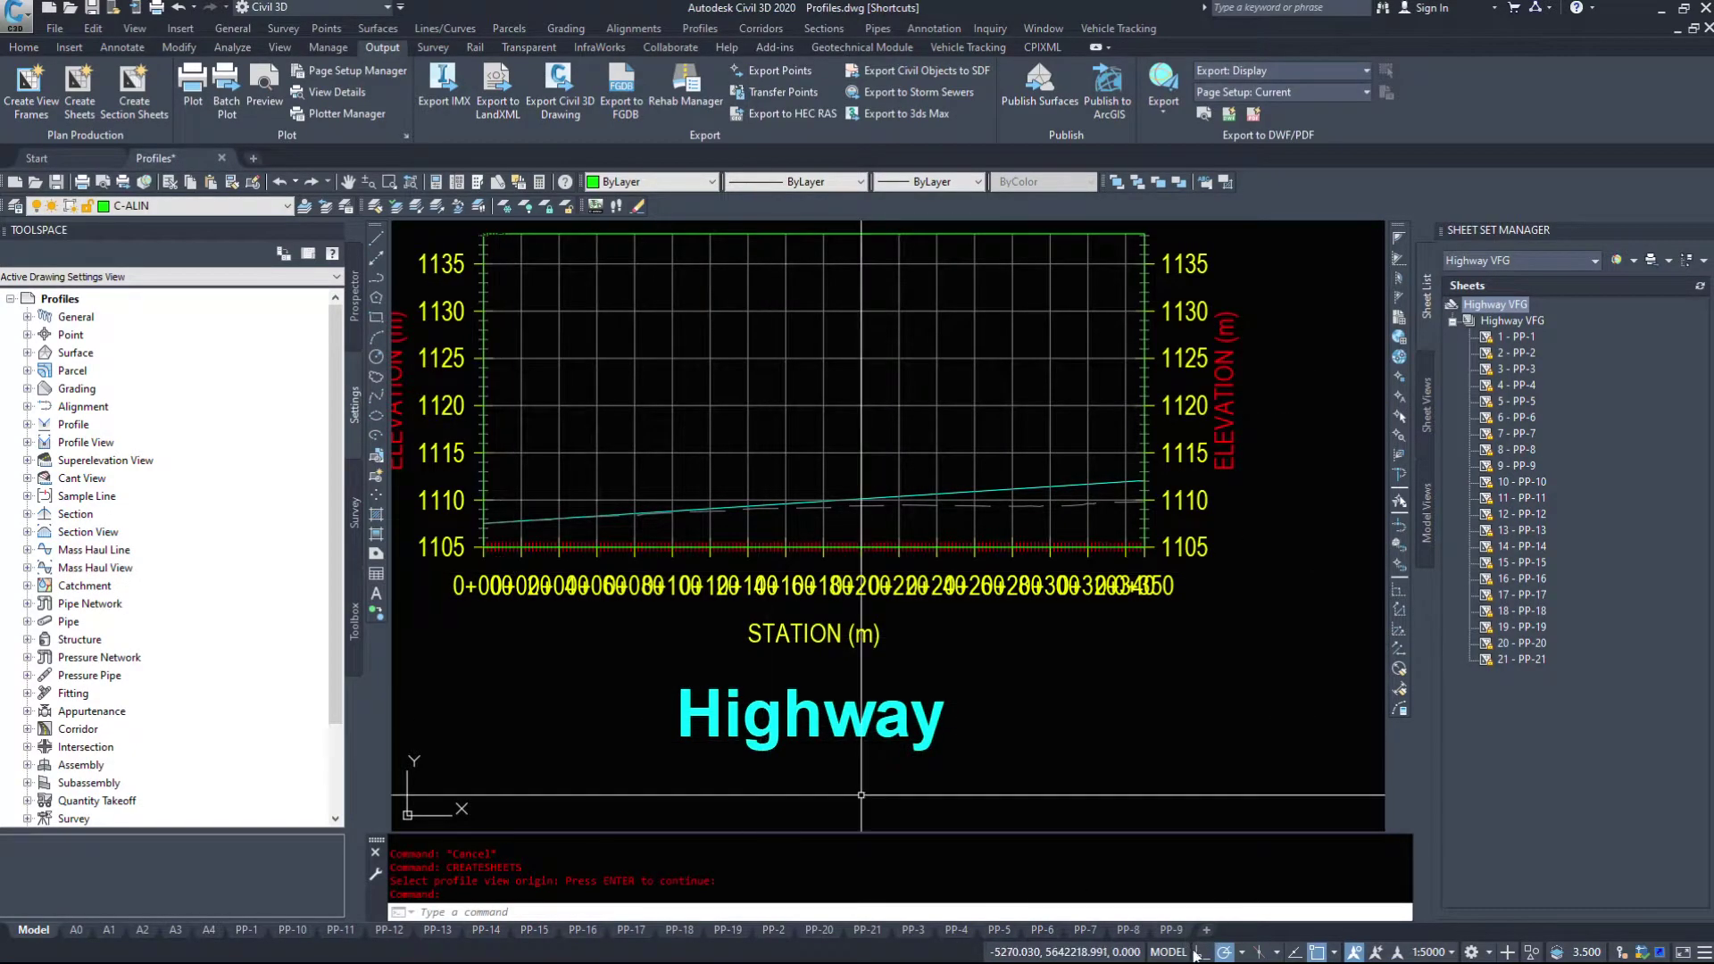
left_click(1429, 952)
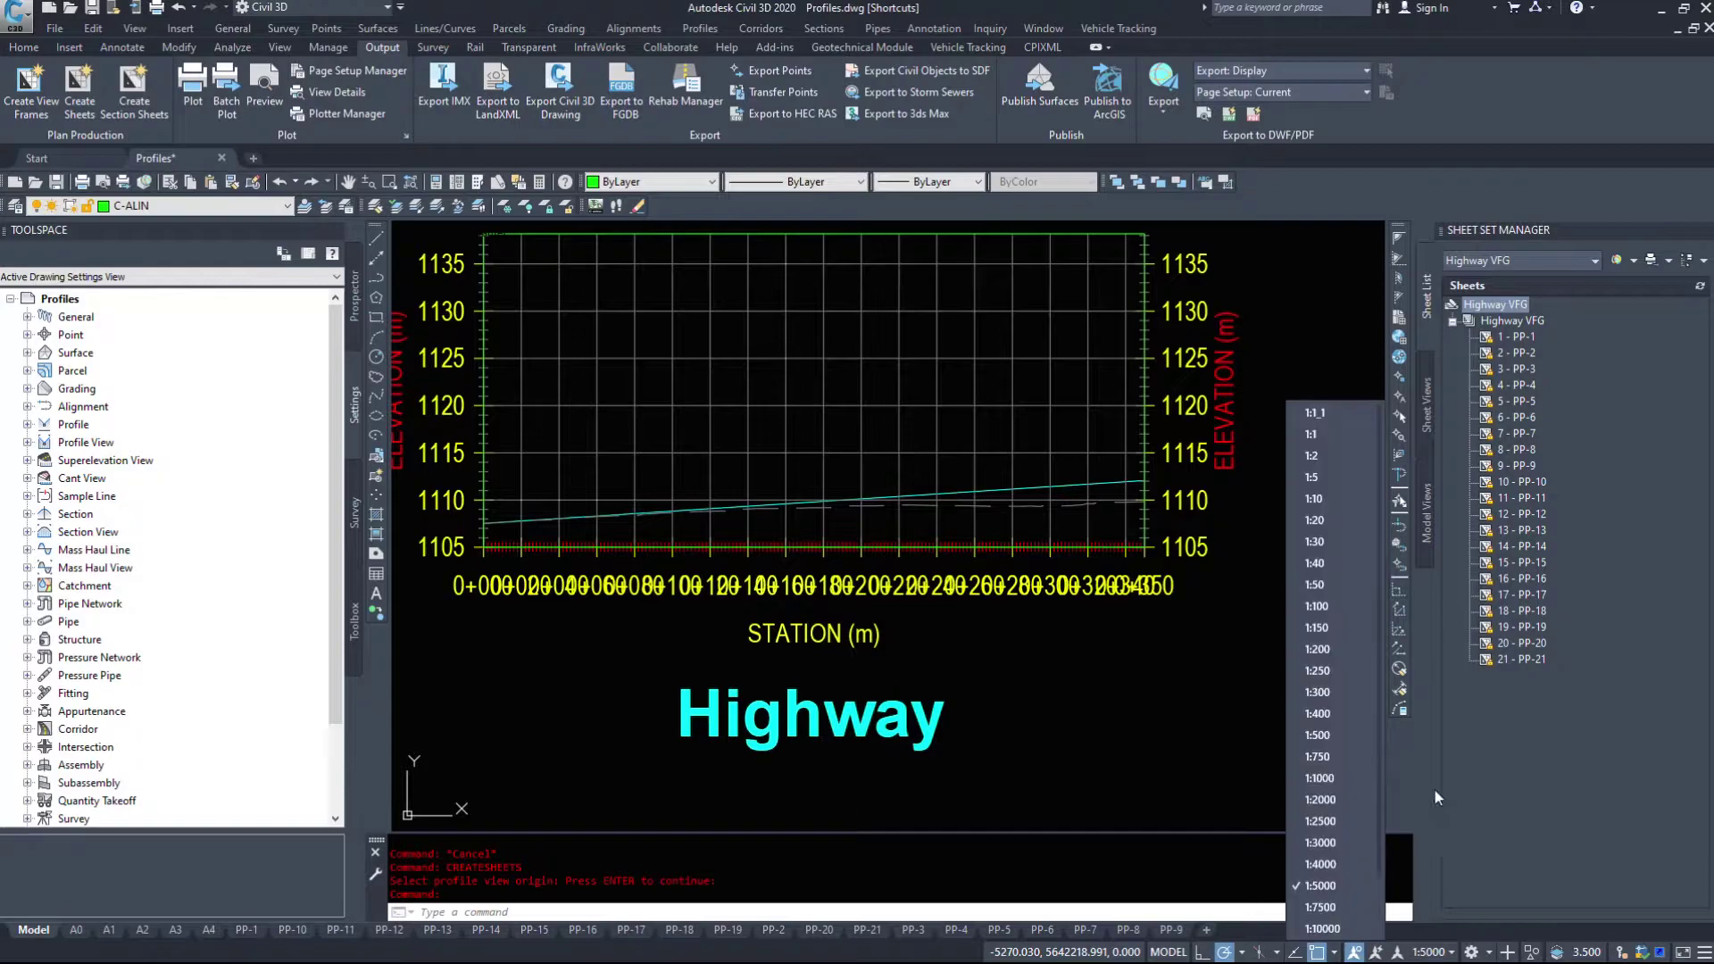
left_click(1322, 778)
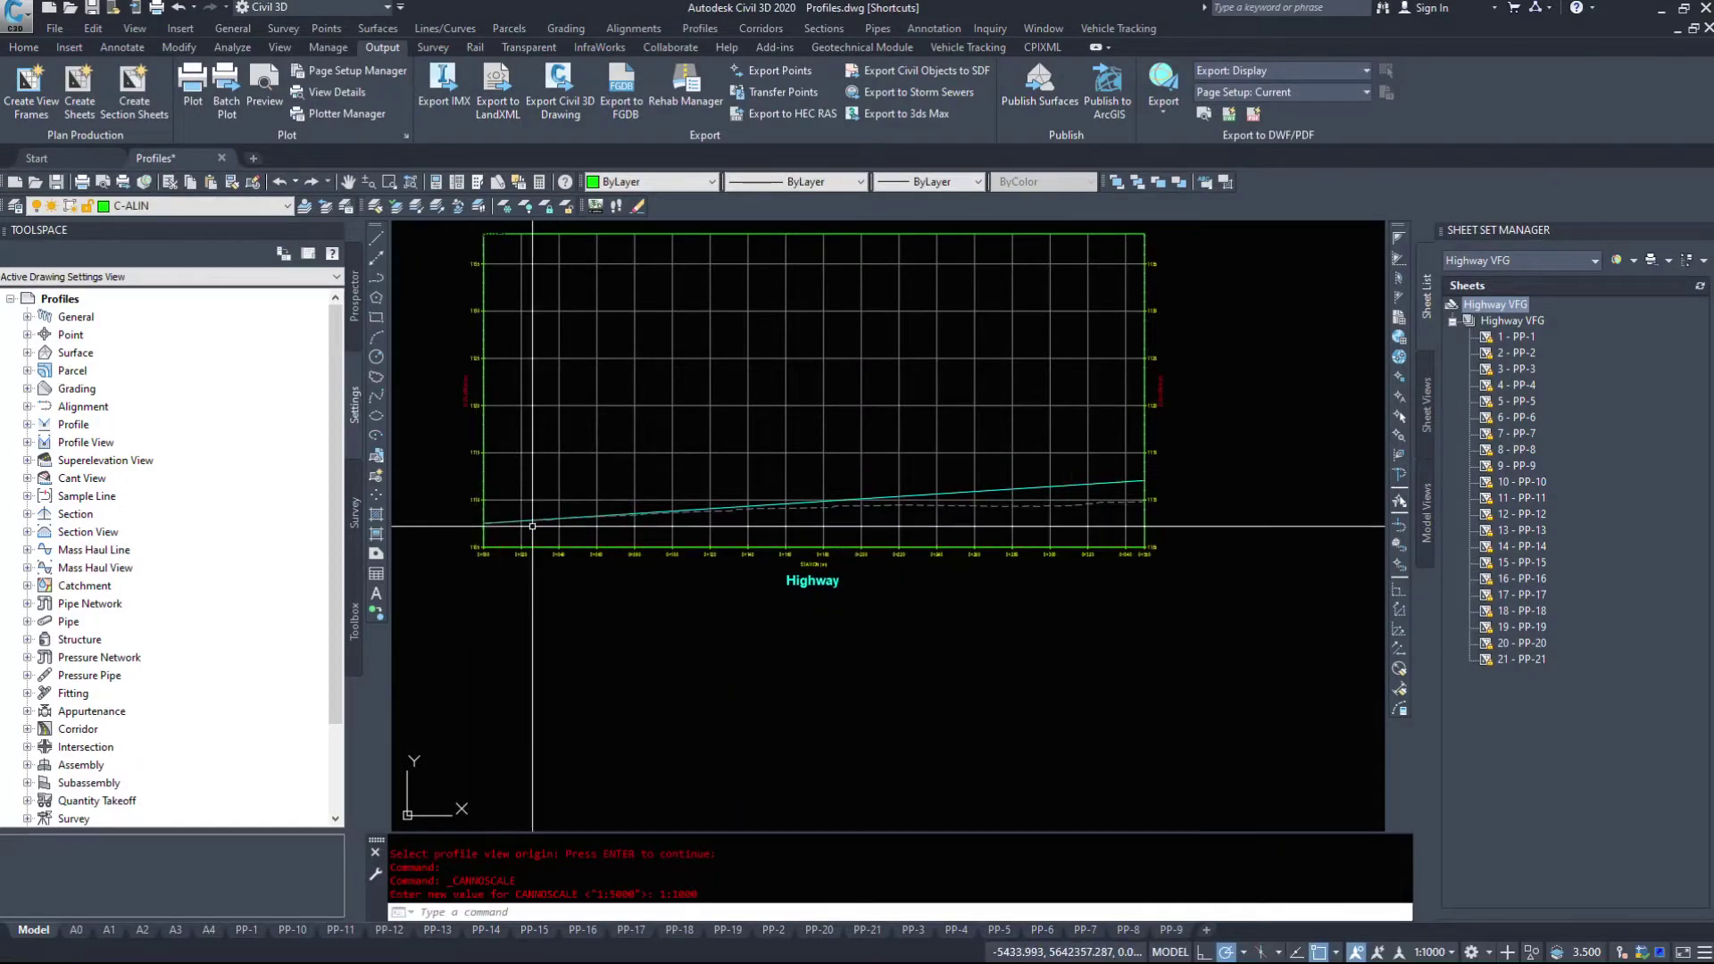
scroll(1057, 608, "up", 5)
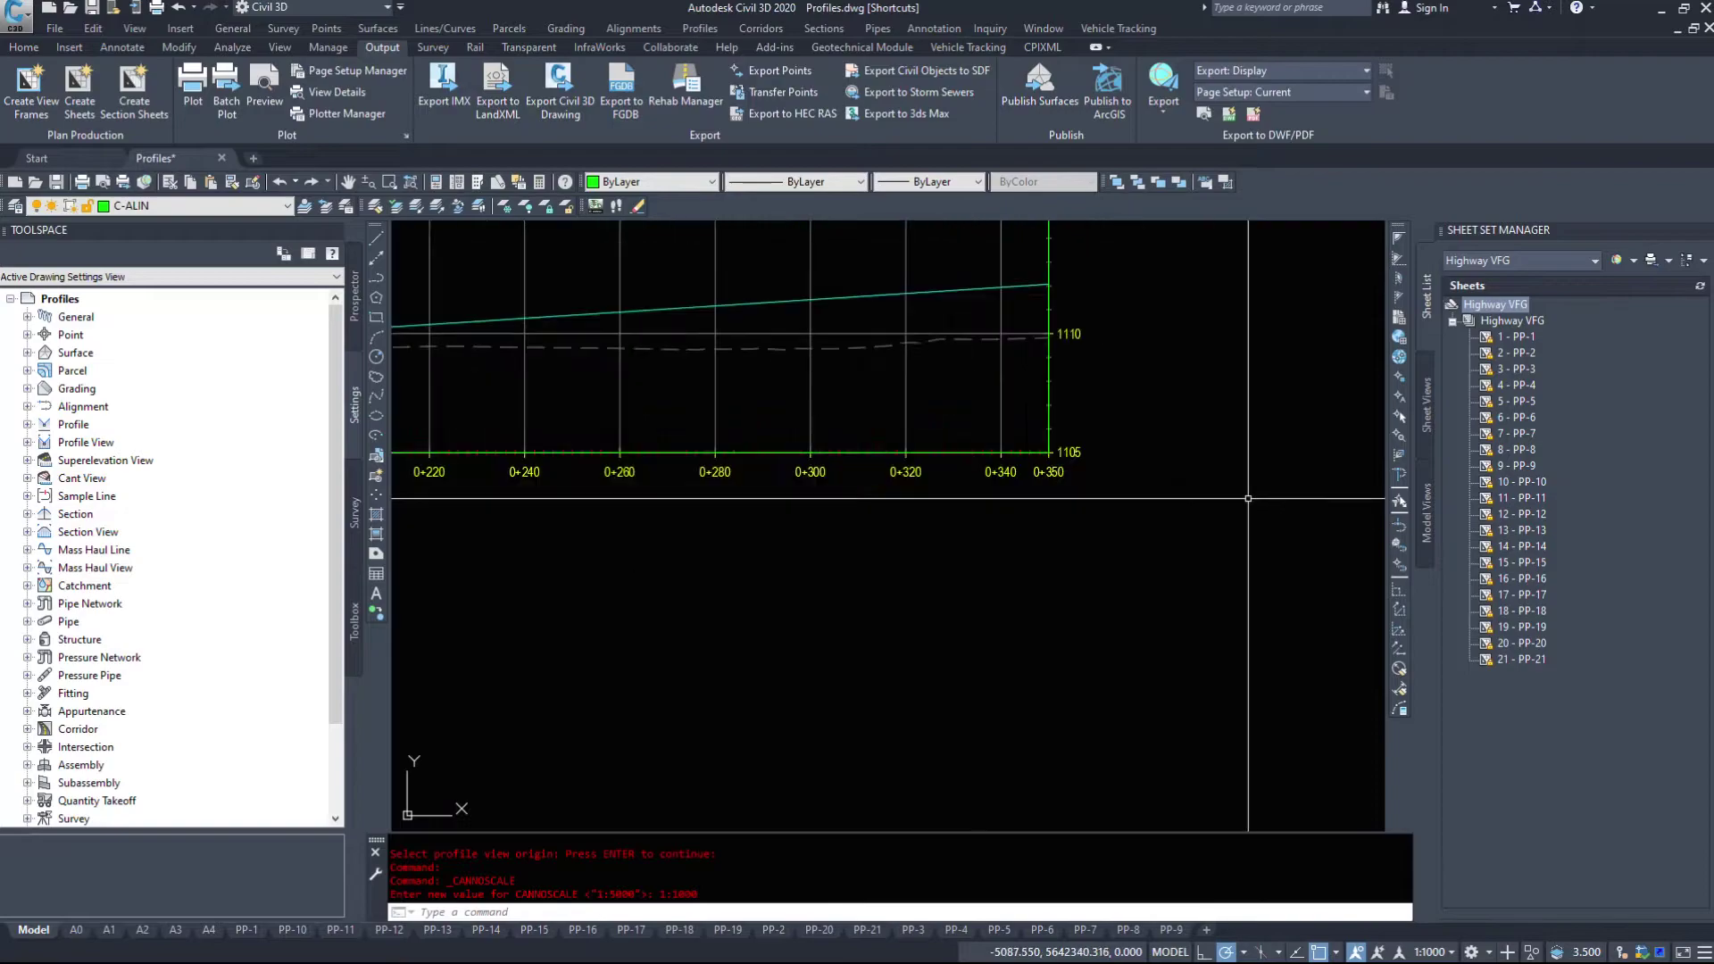
middle_click_drag(1116, 500, 803, 473)
scroll(834, 567, "down", 2)
scroll(737, 556, "up", 4)
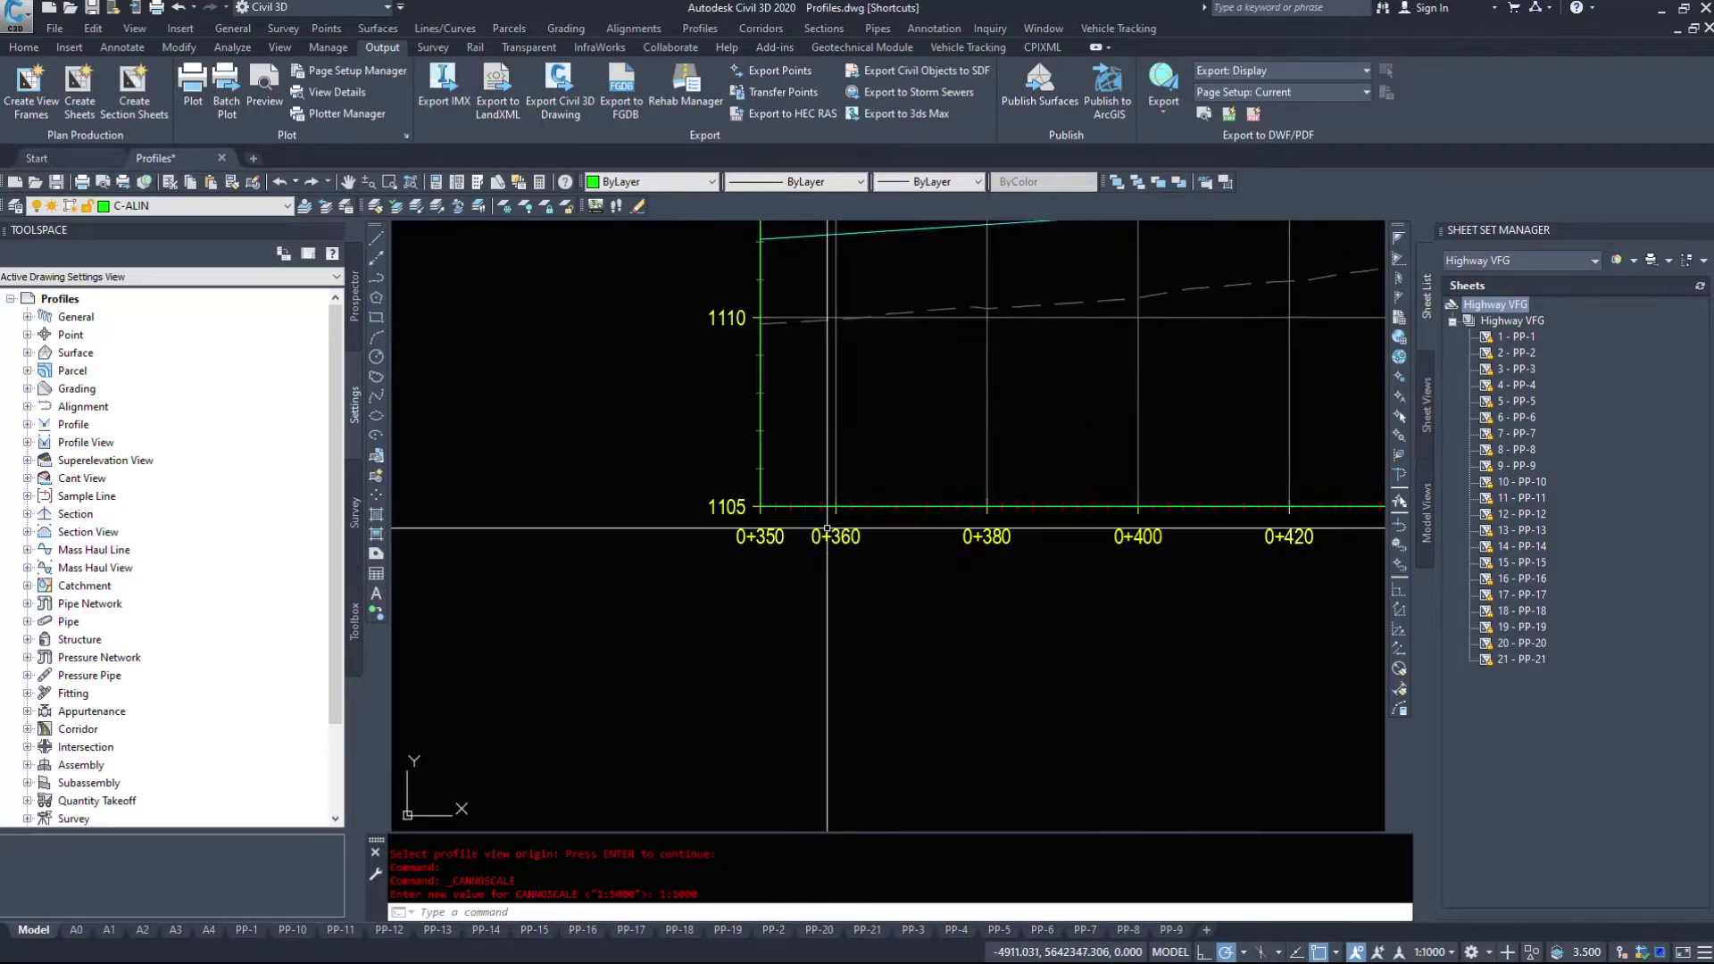
scroll(736, 556, "down", 5)
scroll(383, 447, "up", 4)
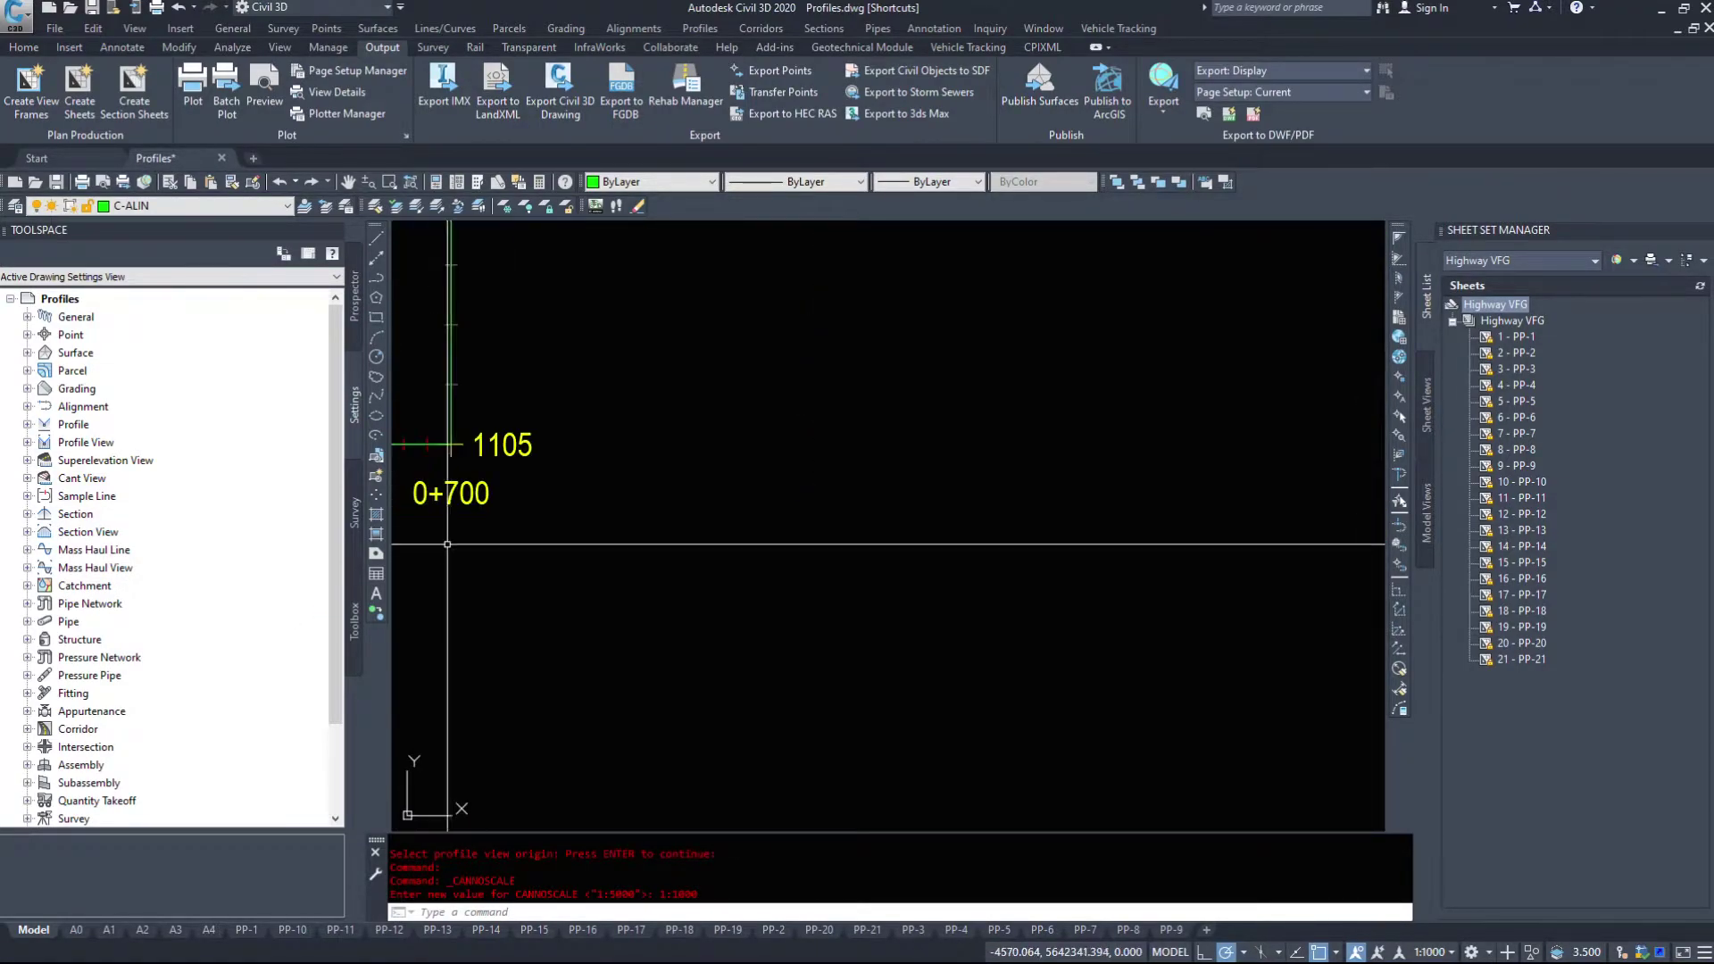
scroll(547, 508, "down", 3)
scroll(849, 490, "up", 4)
scroll(956, 574, "down", 4)
scroll(907, 566, "up", 5)
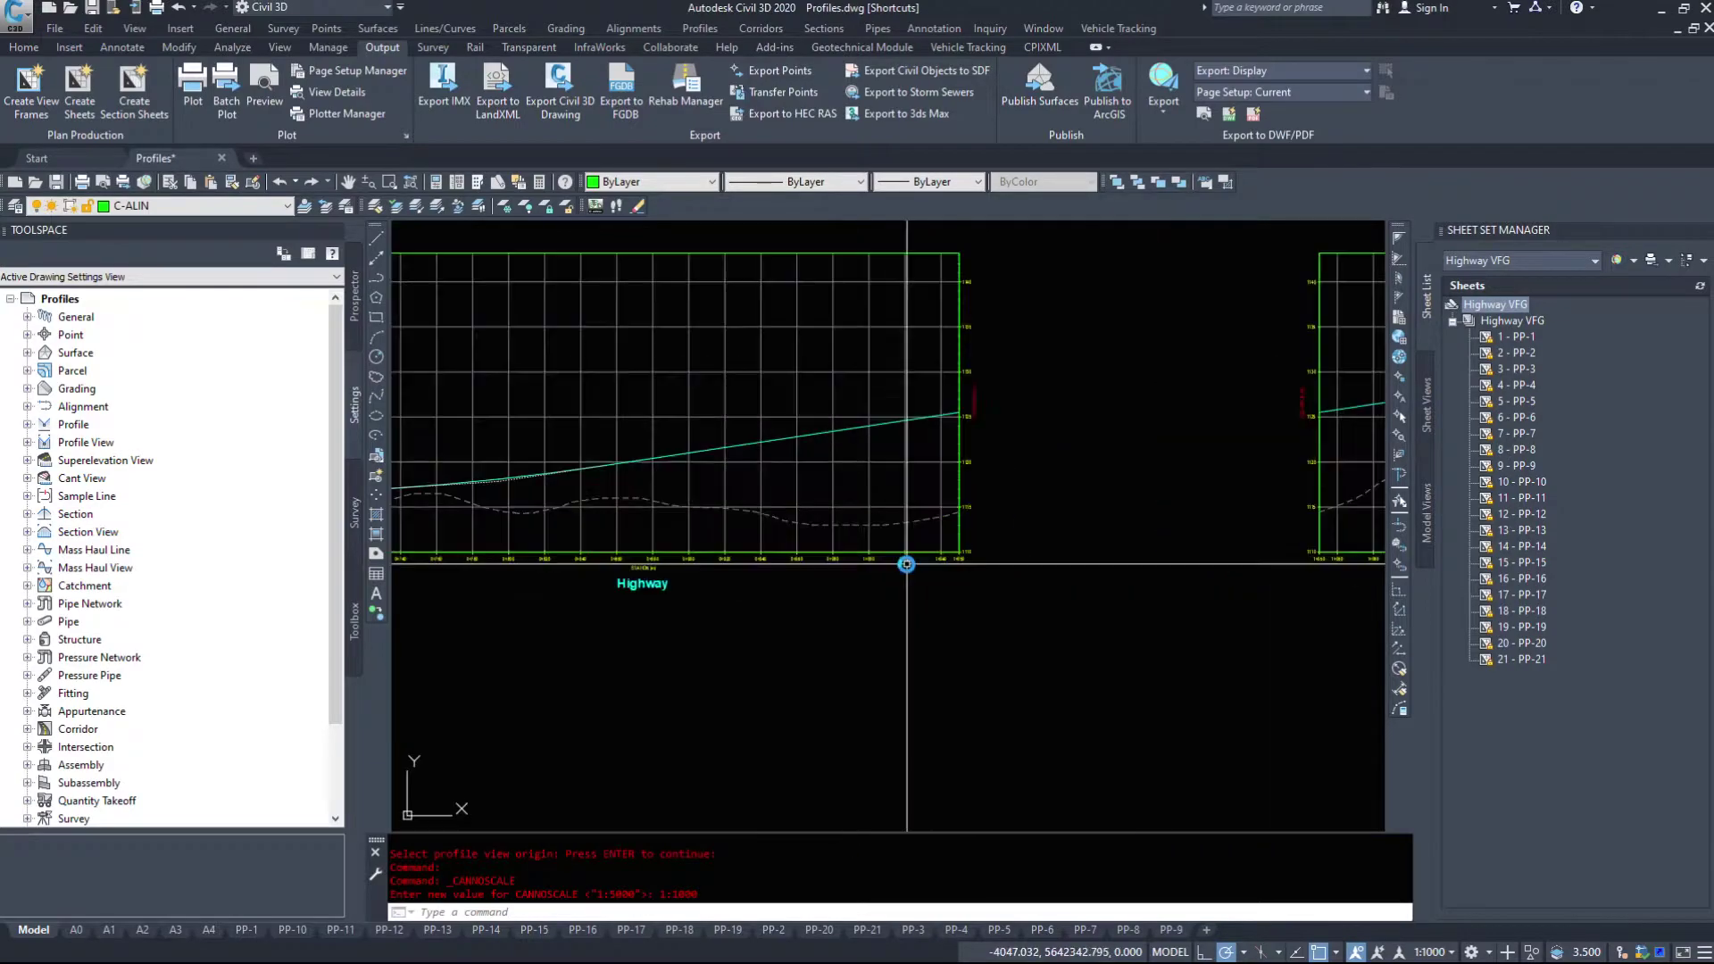
scroll(1181, 532, "down", 6)
scroll(433, 590, "up", 3)
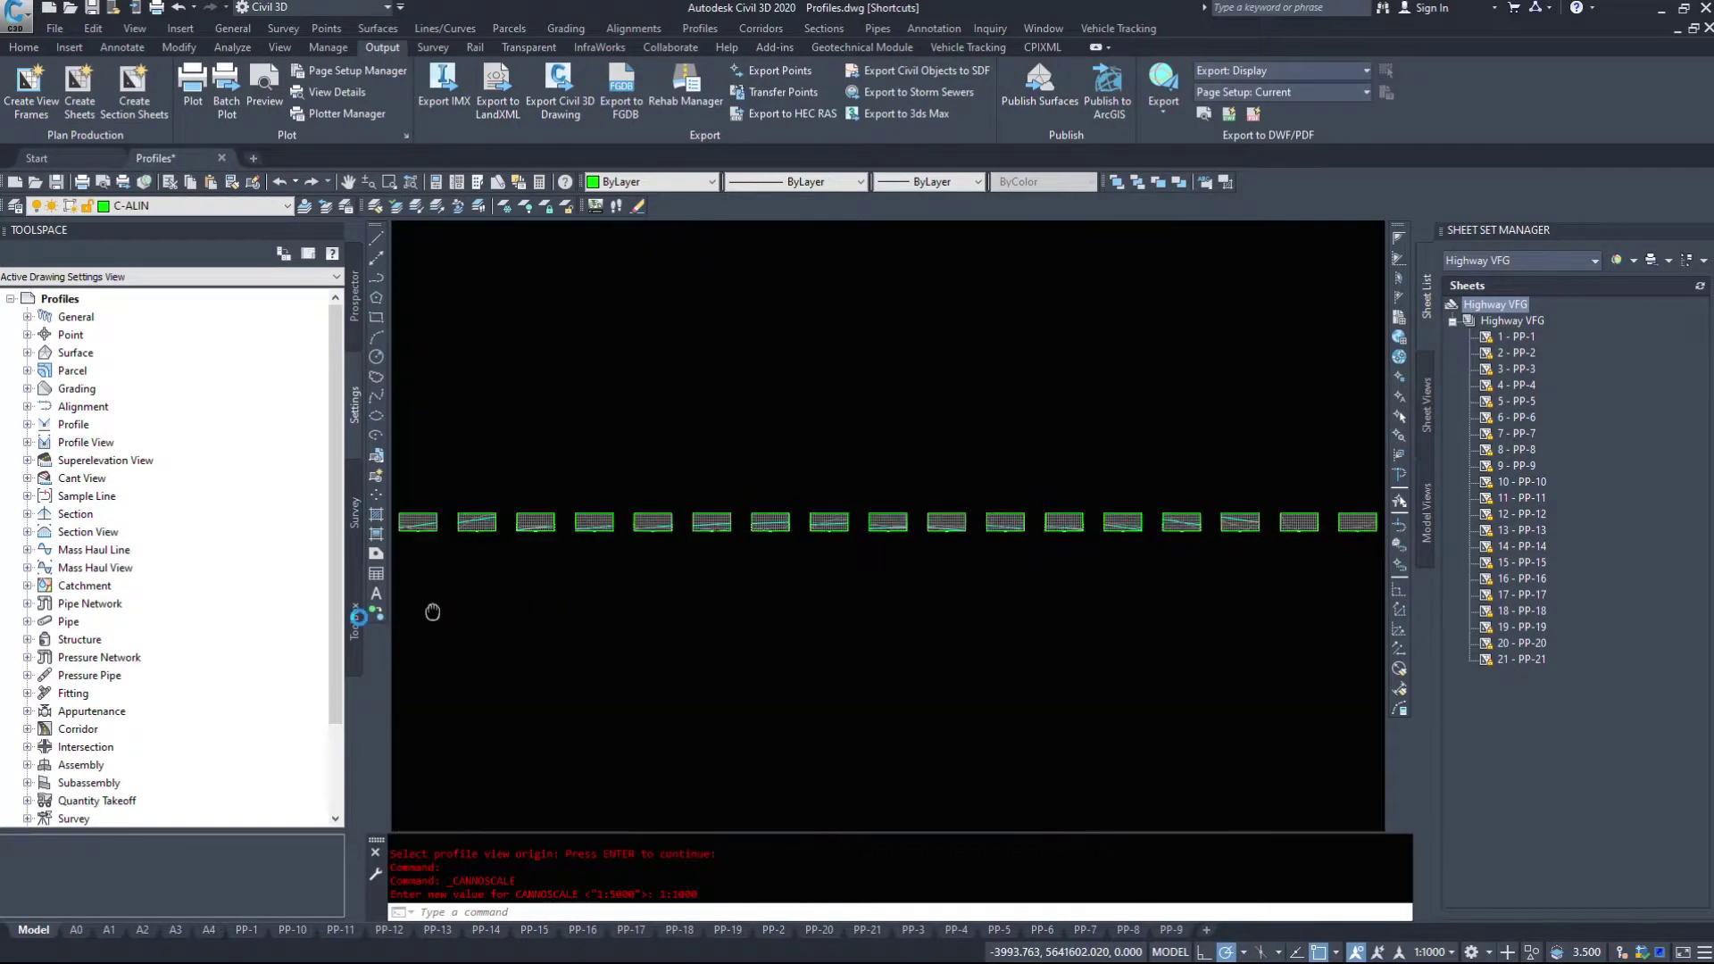
scroll(553, 621, "down", 5)
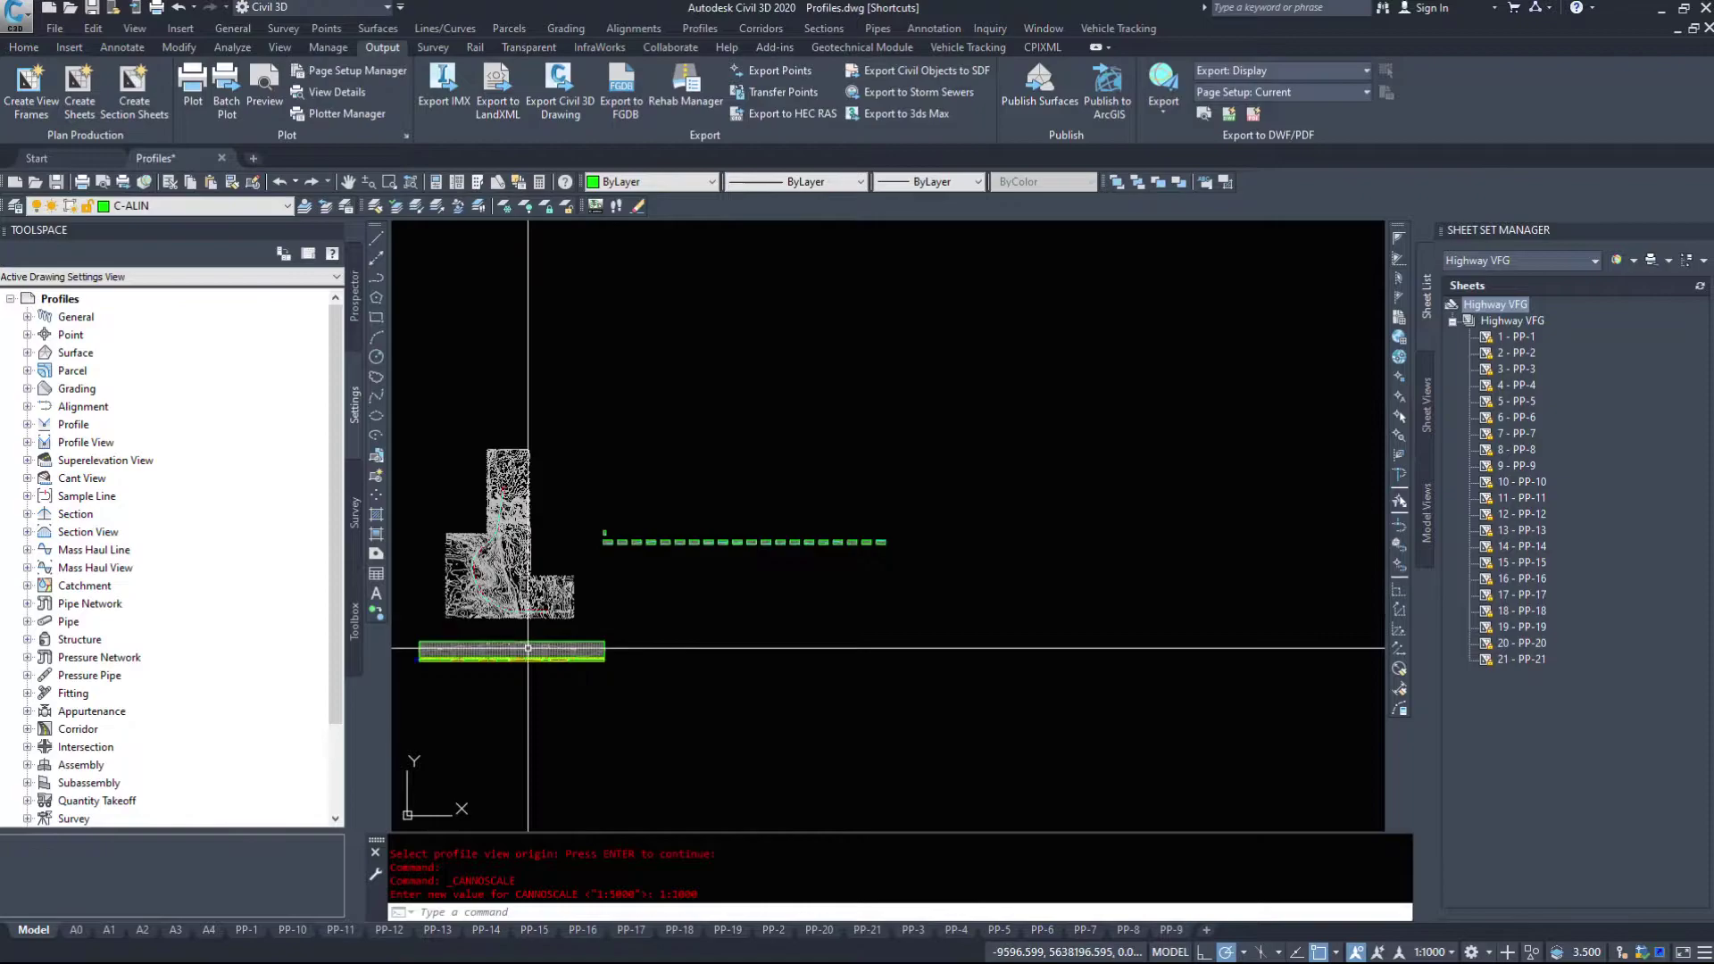
scroll(625, 652, "up", 5)
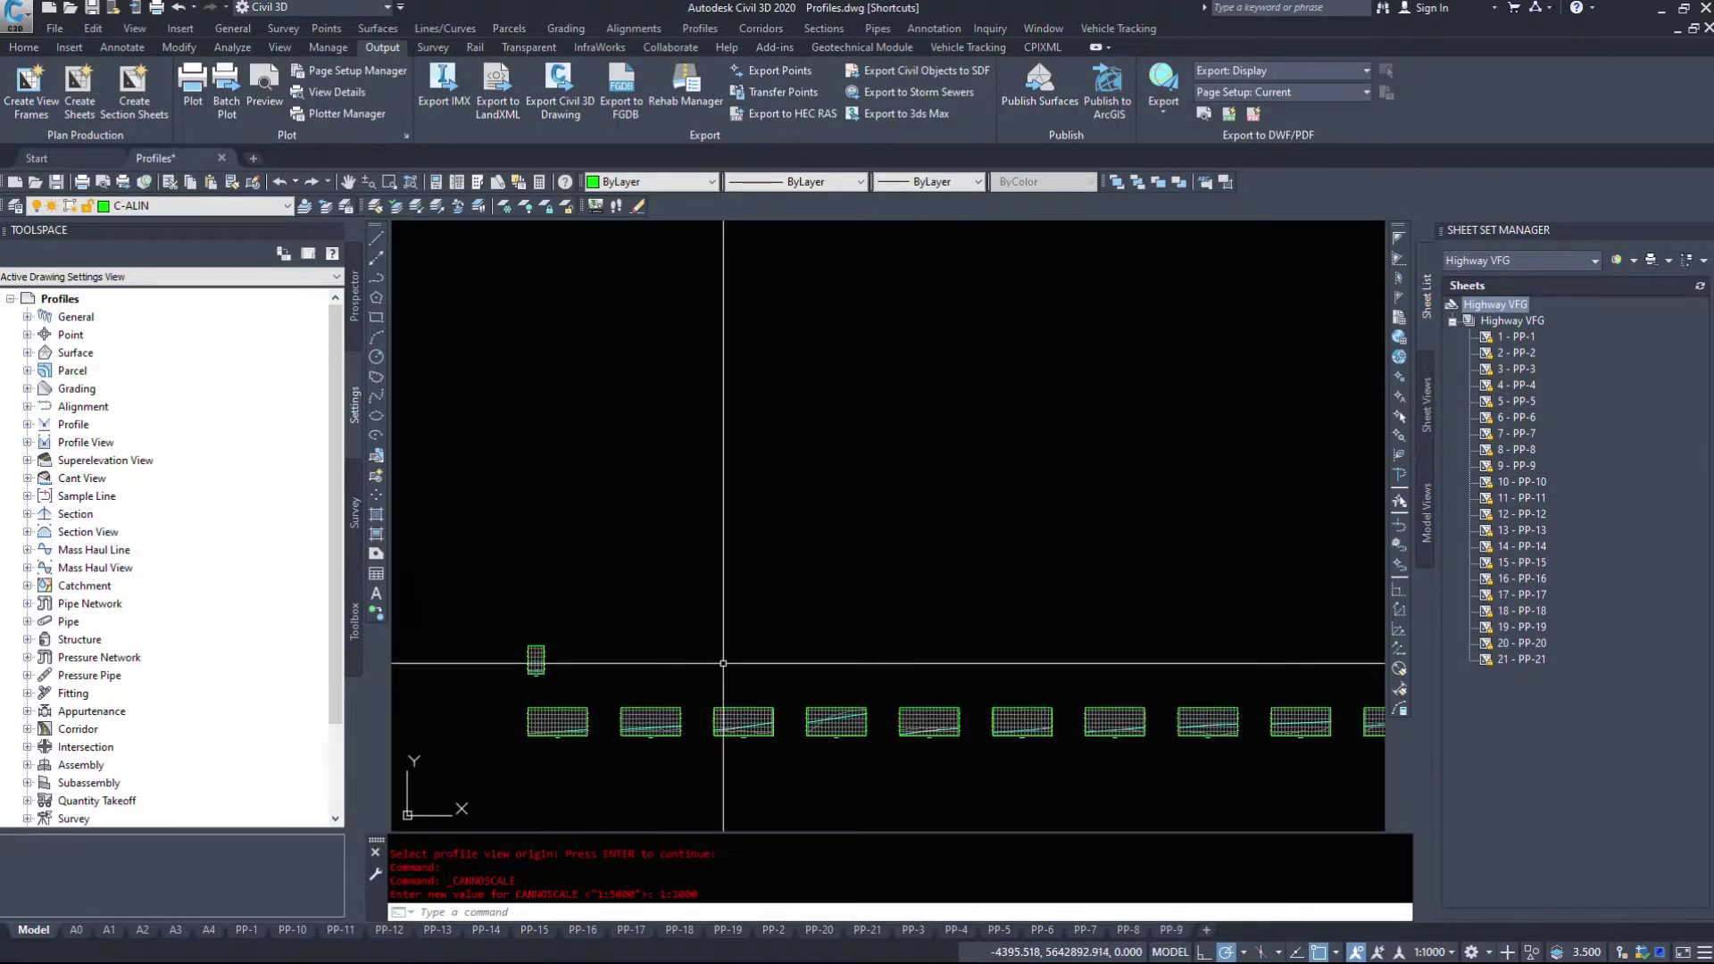
middle_click_drag(813, 601, 772, 471)
scroll(785, 428, "down", 3)
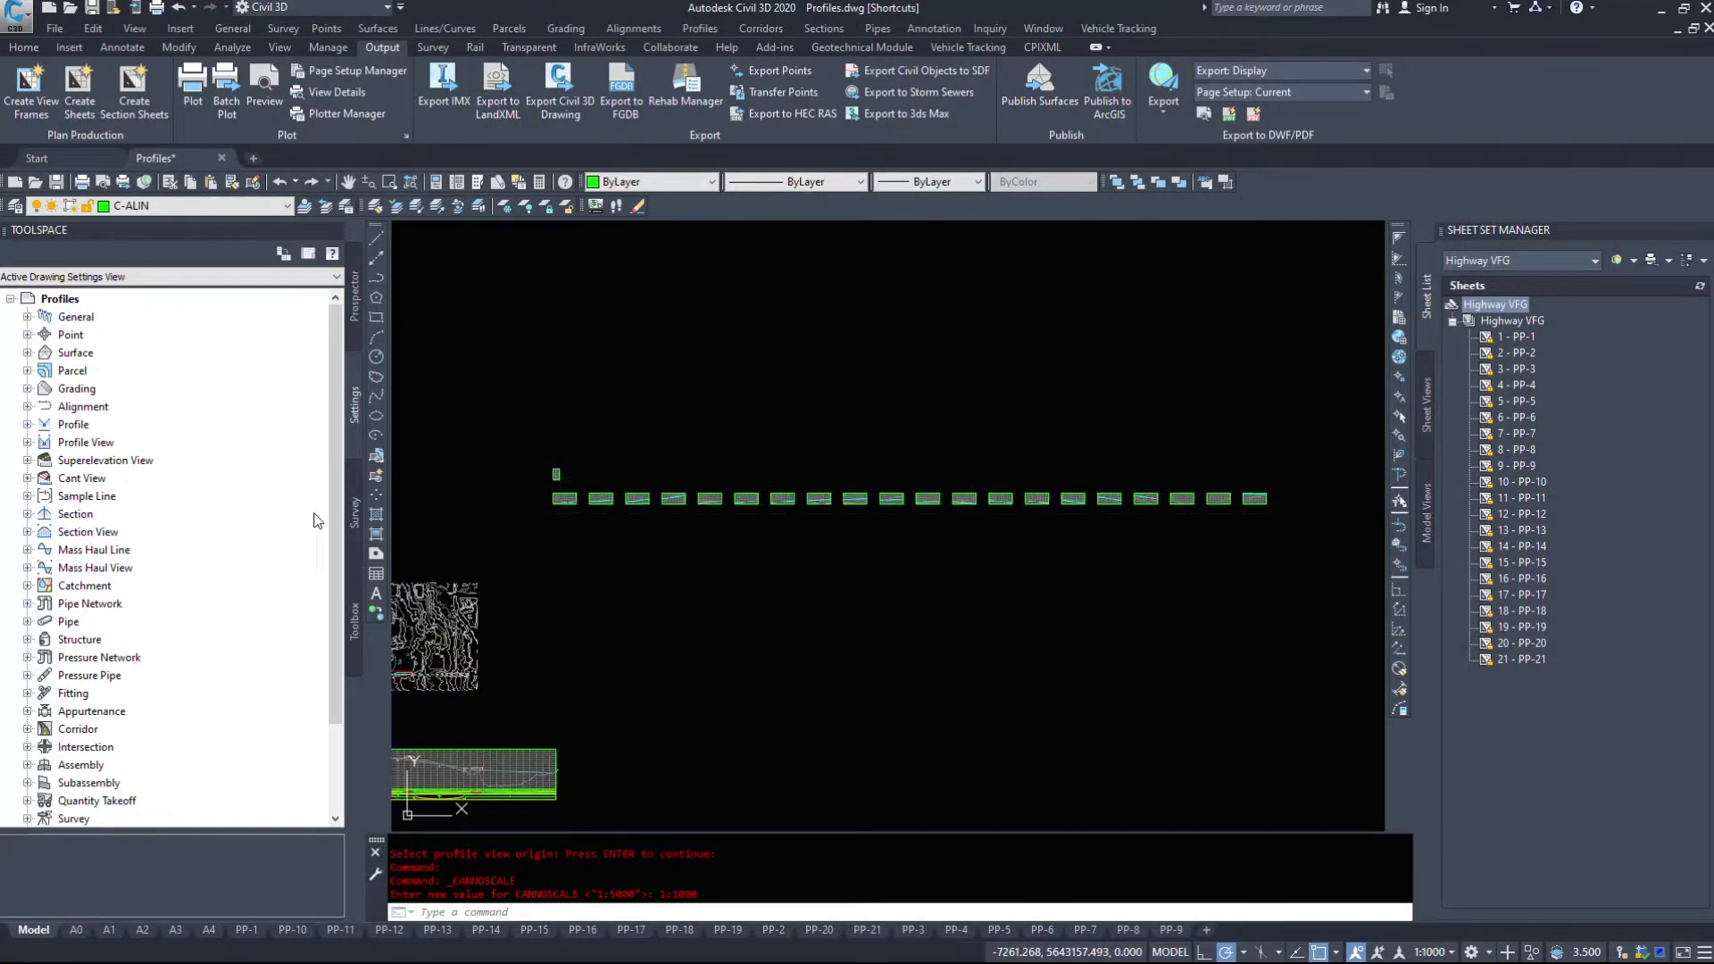
scroll(501, 487, "up", 5)
scroll(500, 375, "up", 6)
scroll(785, 696, "down", 4)
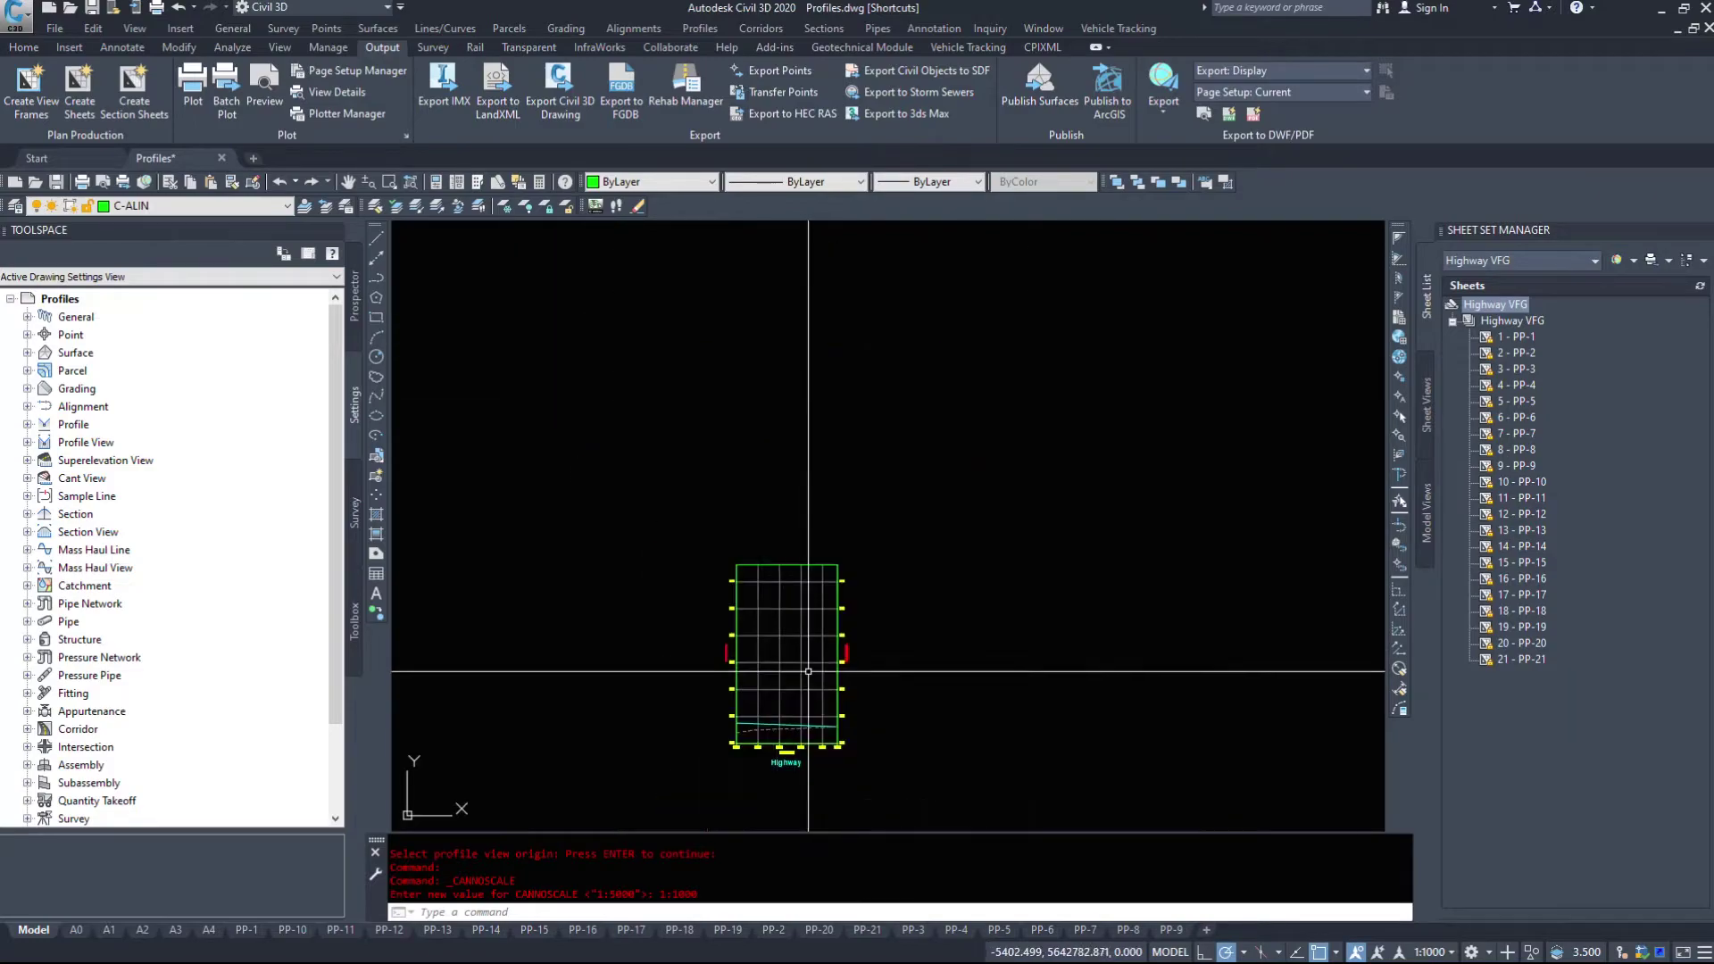
scroll(788, 748, "up", 3)
scroll(689, 554, "down", 7)
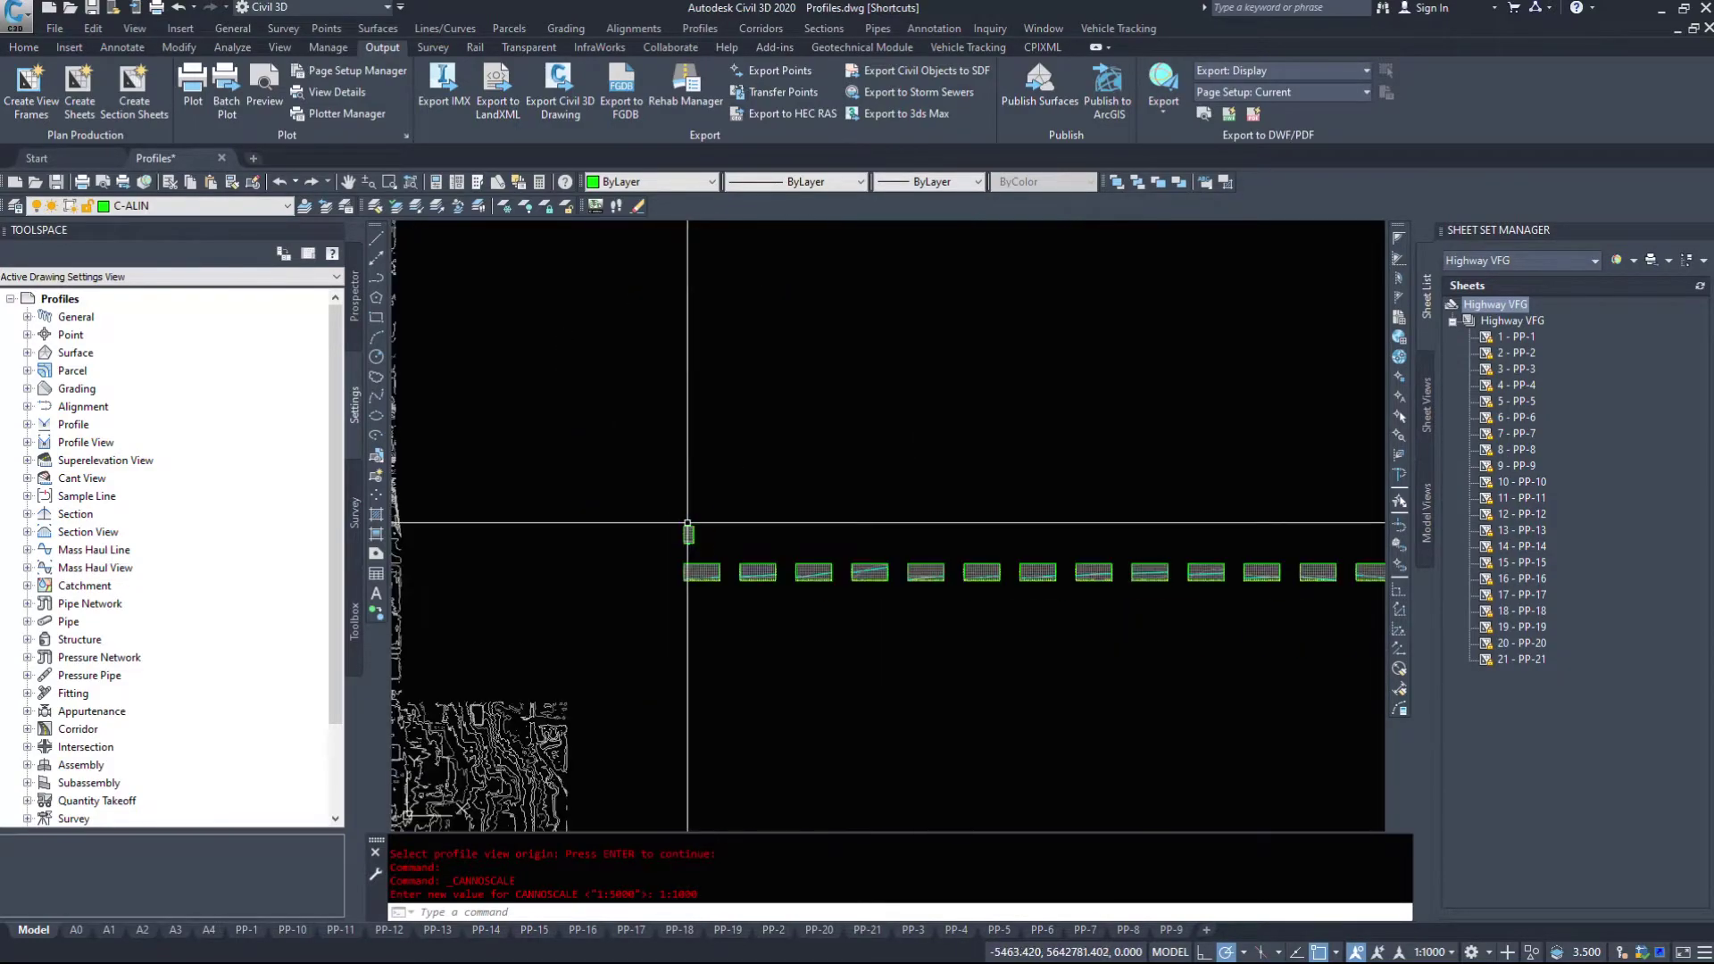
scroll(1025, 528, "up", 5)
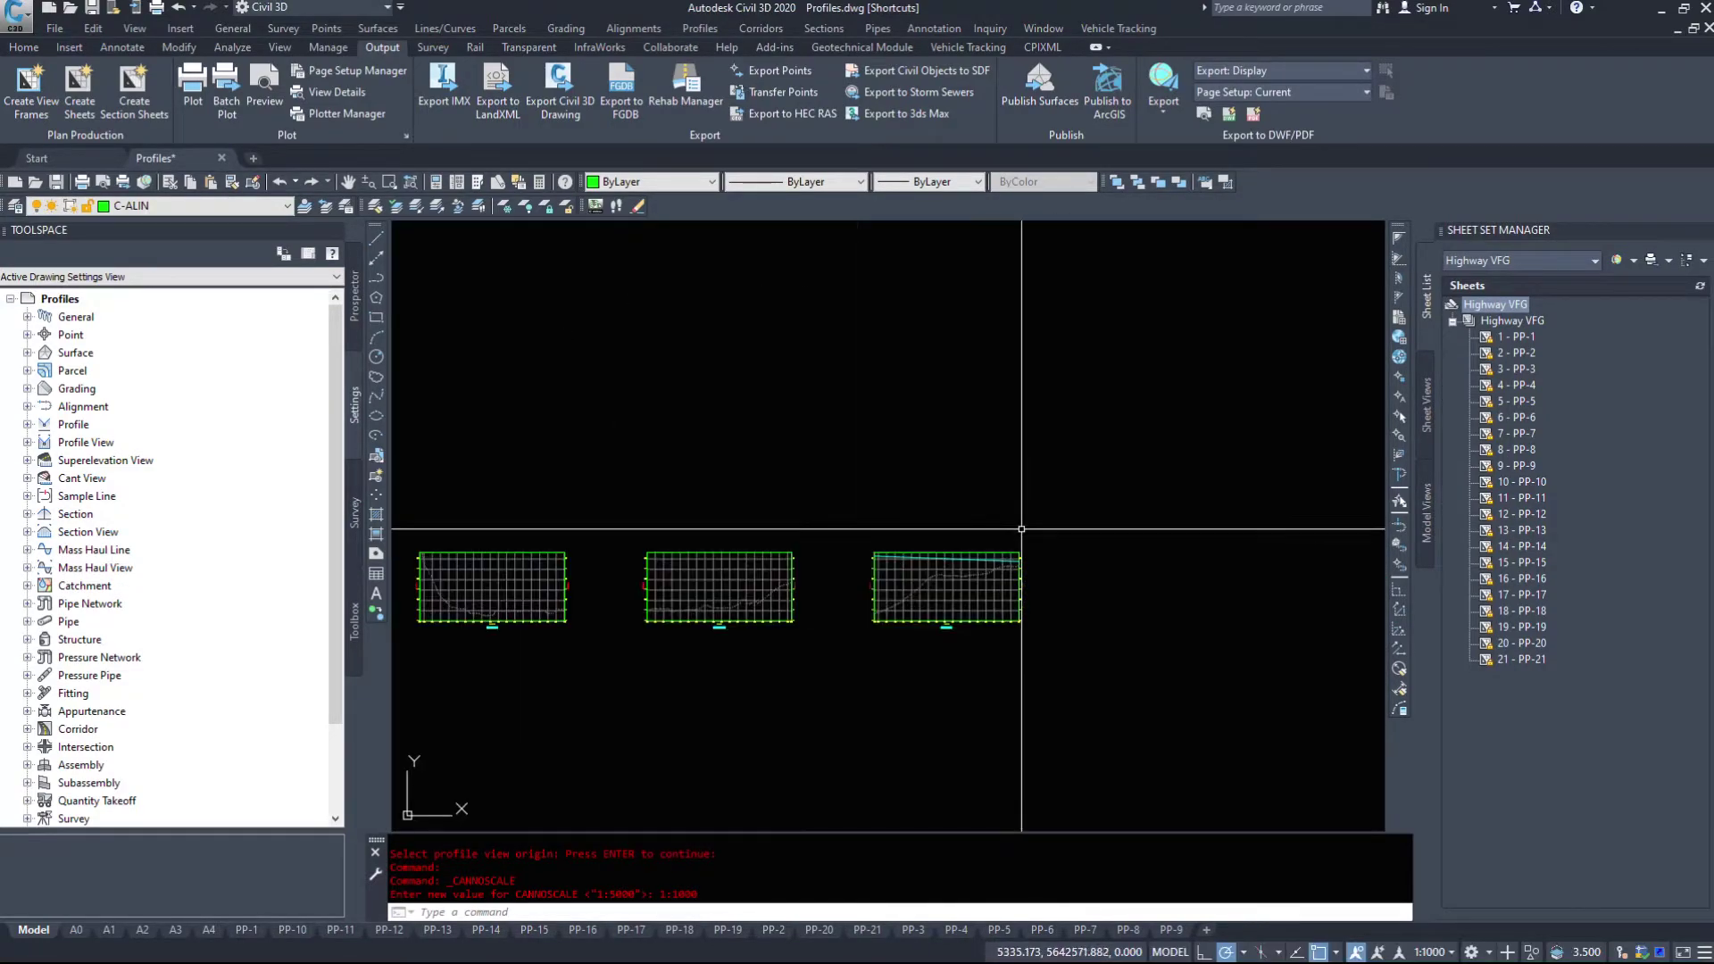
scroll(988, 539, "down", 1)
scroll(1003, 605, "up", 3)
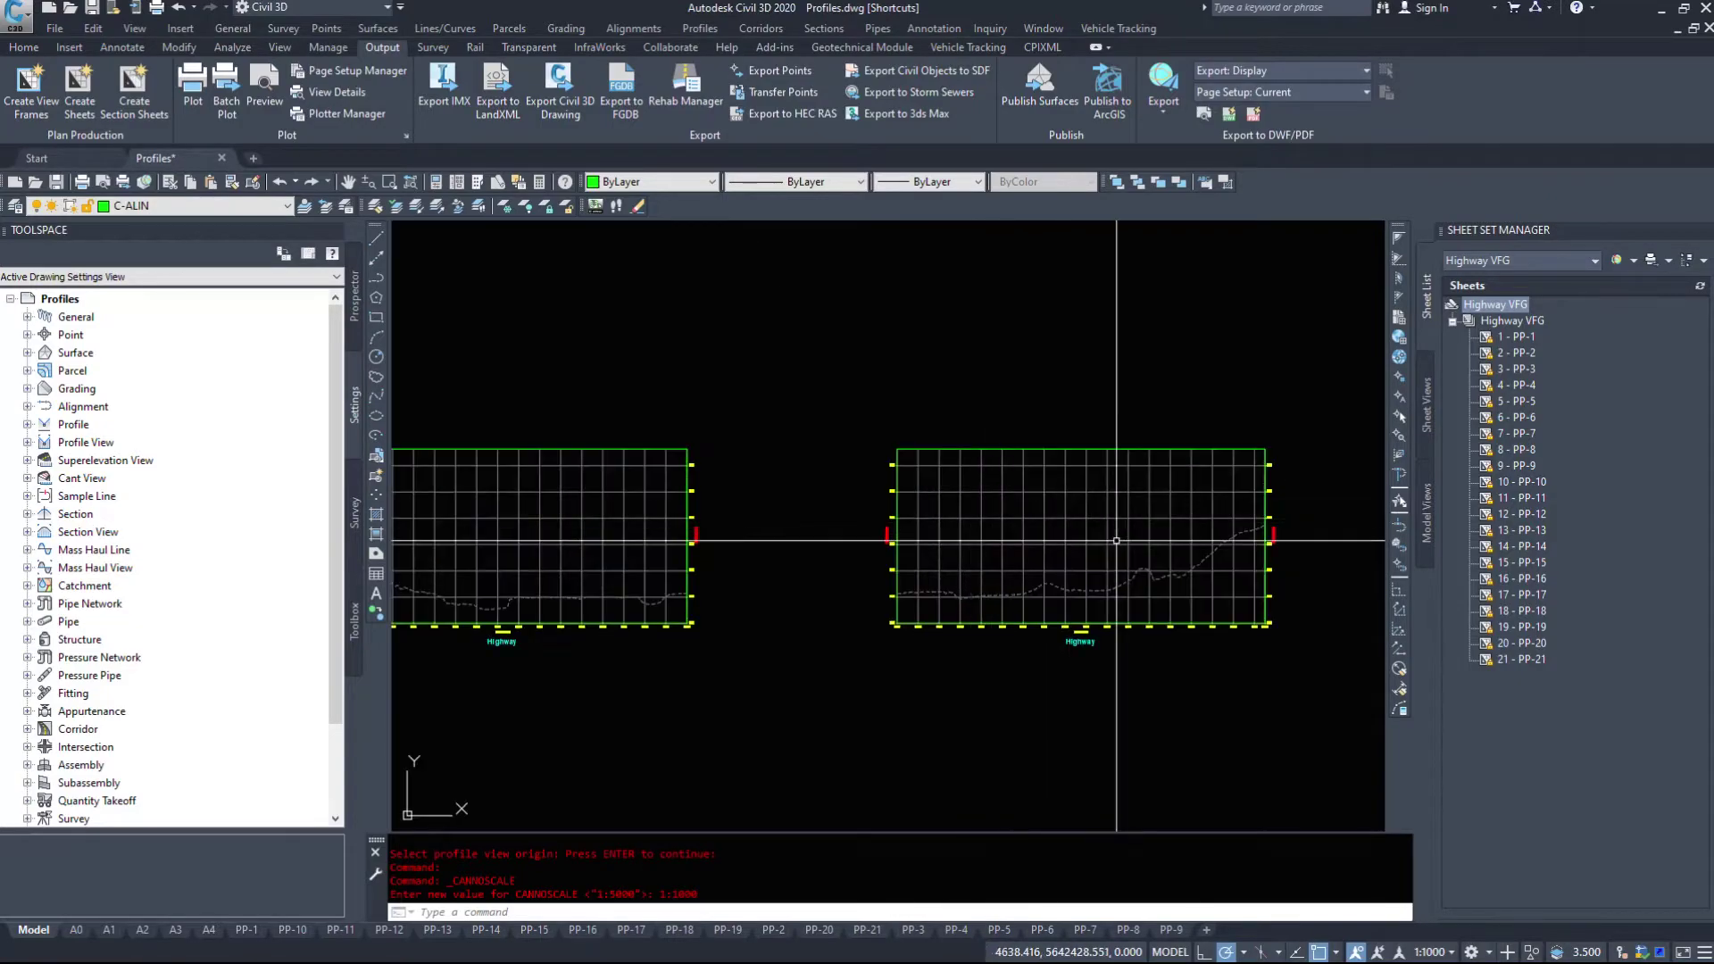
scroll(728, 547, "down", 3)
middle_click_drag(727, 547, 876, 518)
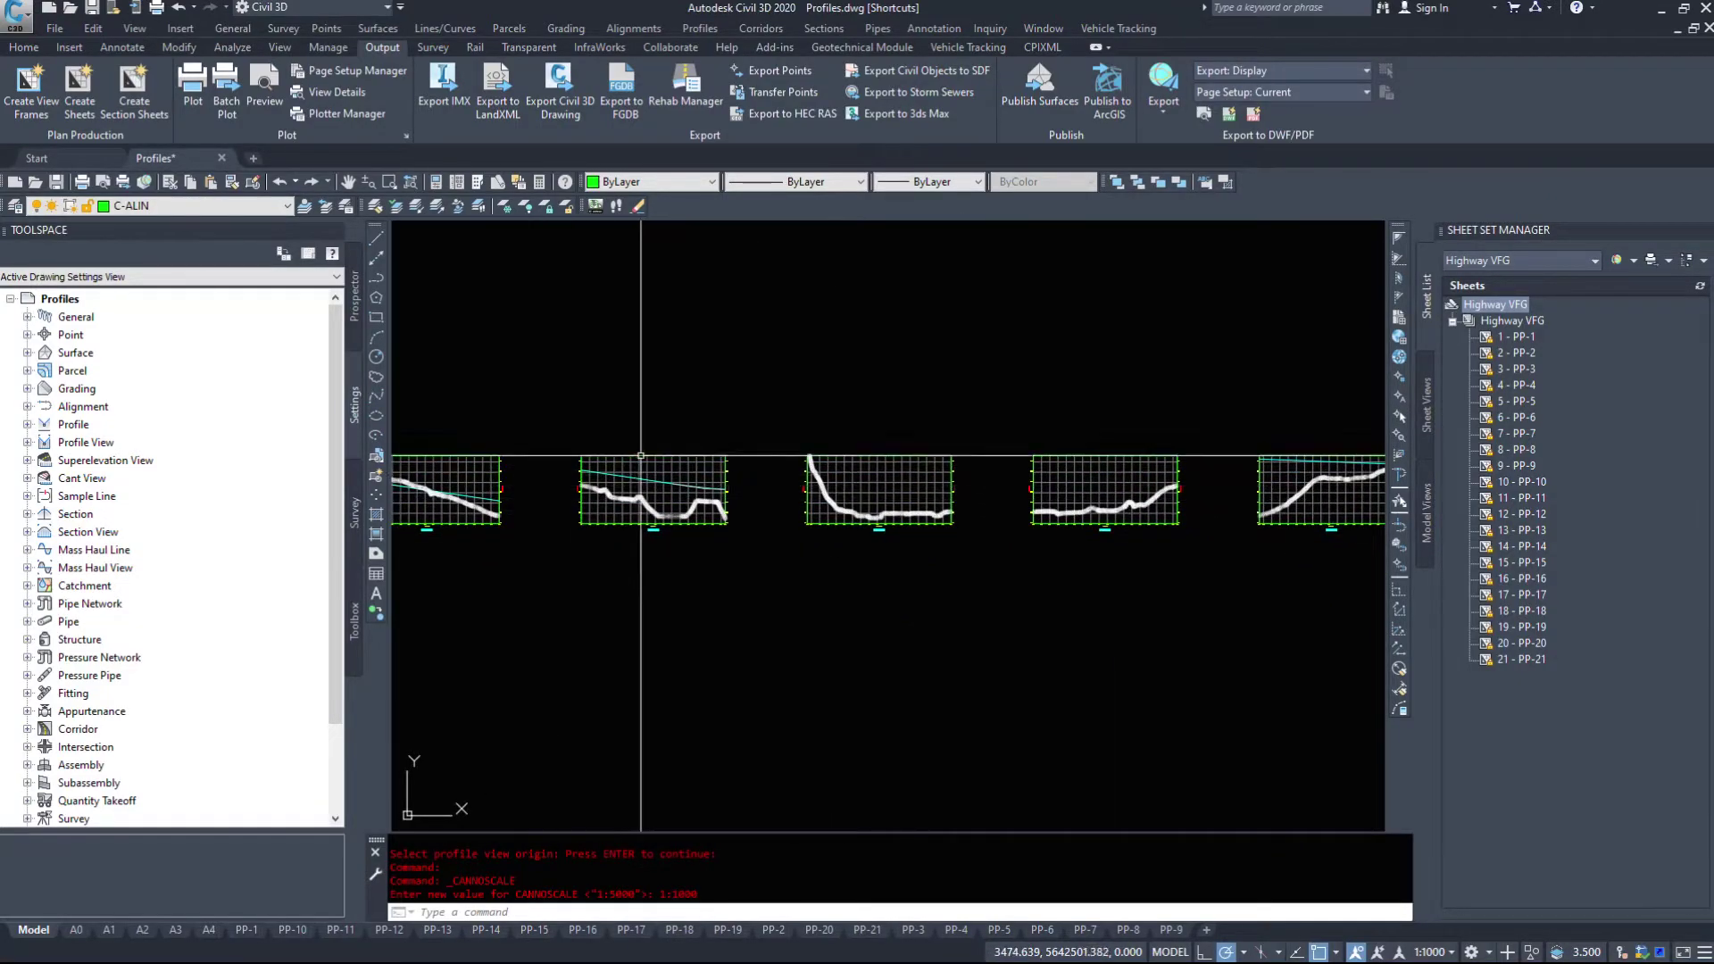
scroll(678, 491, "up", 5)
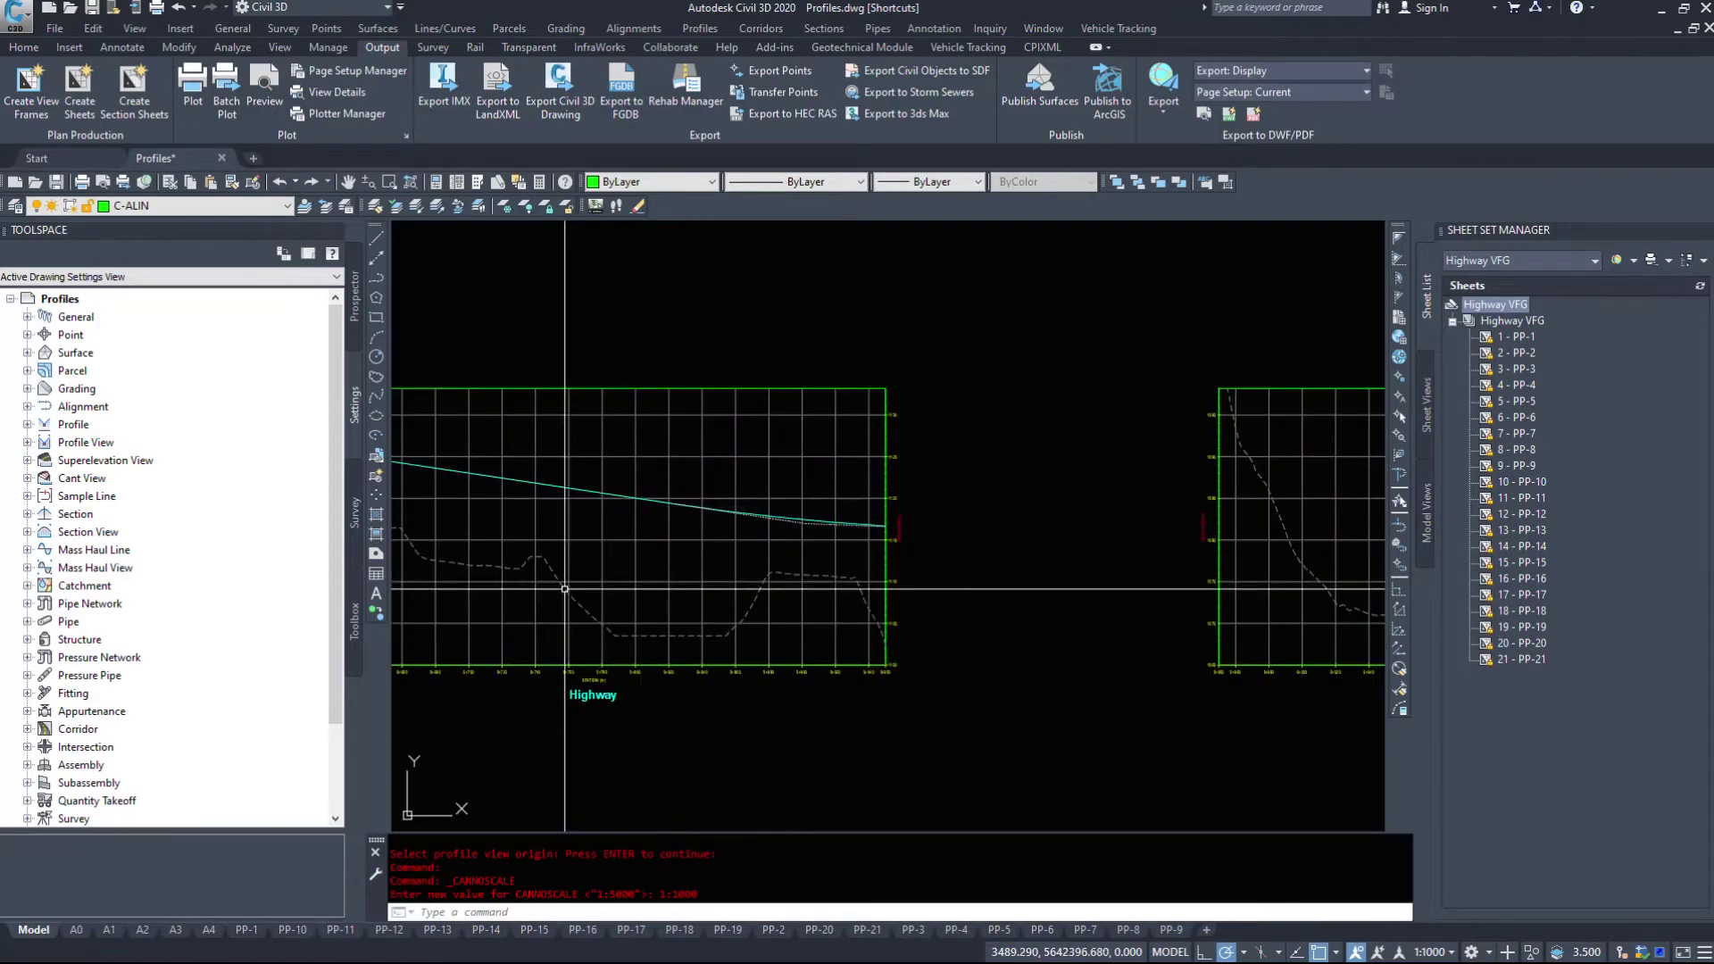
scroll(593, 489, "down", 5)
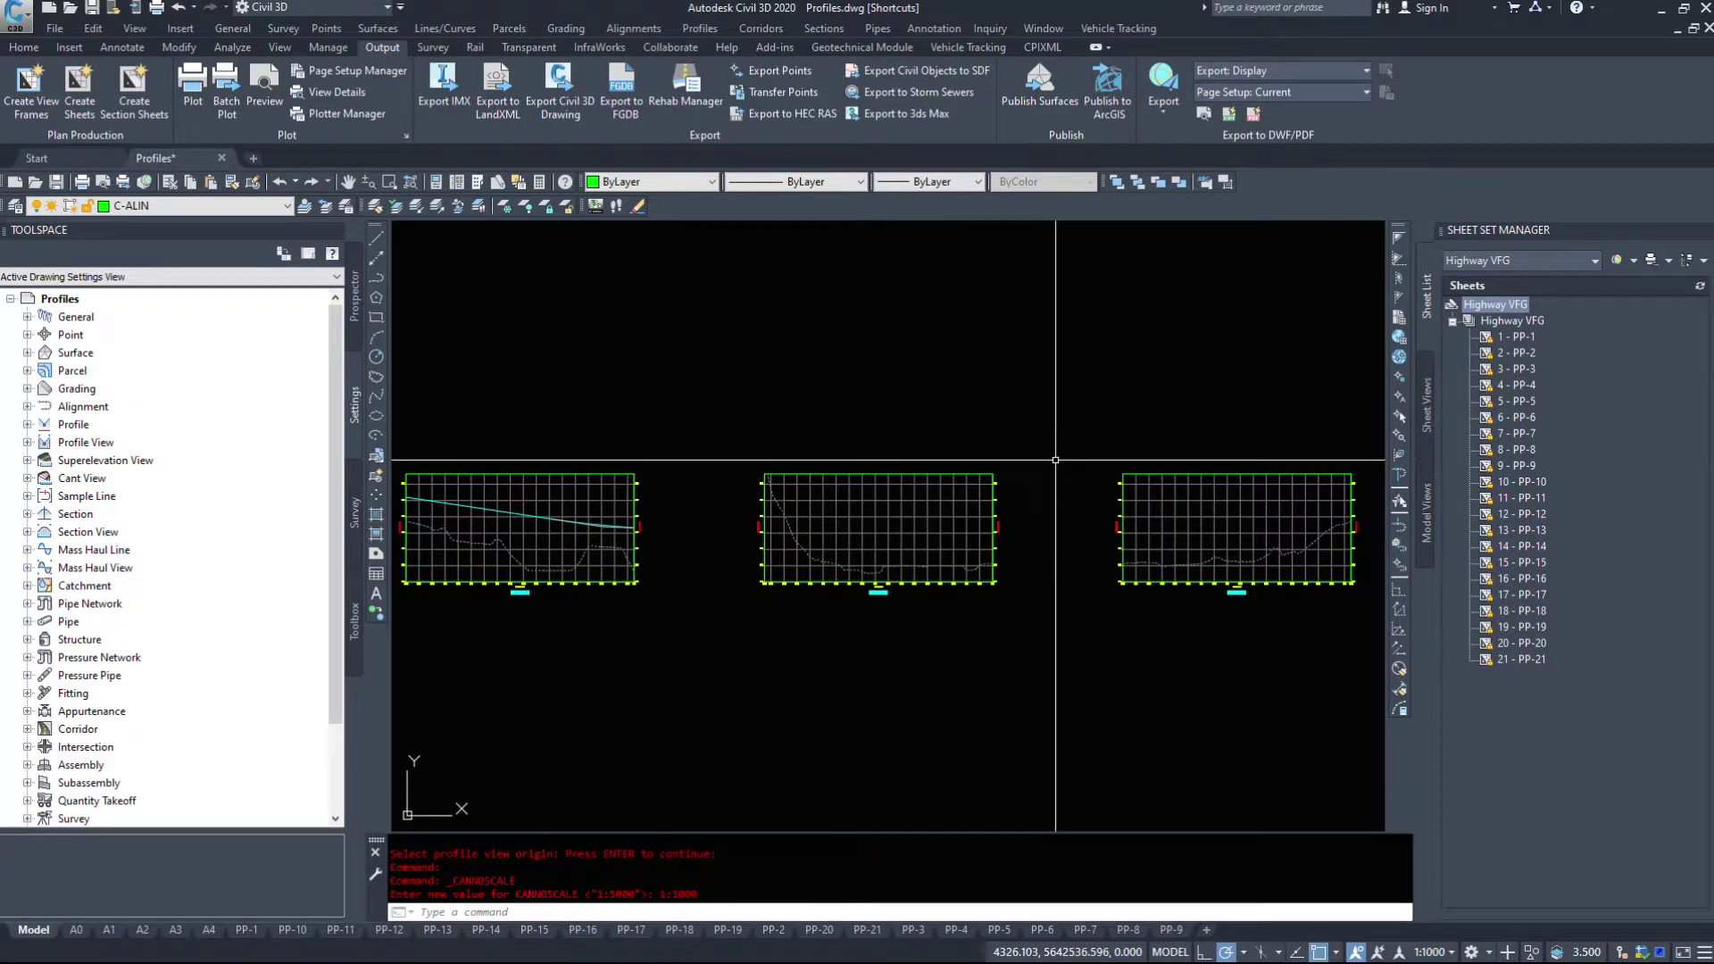
scroll(884, 553, "down", 5)
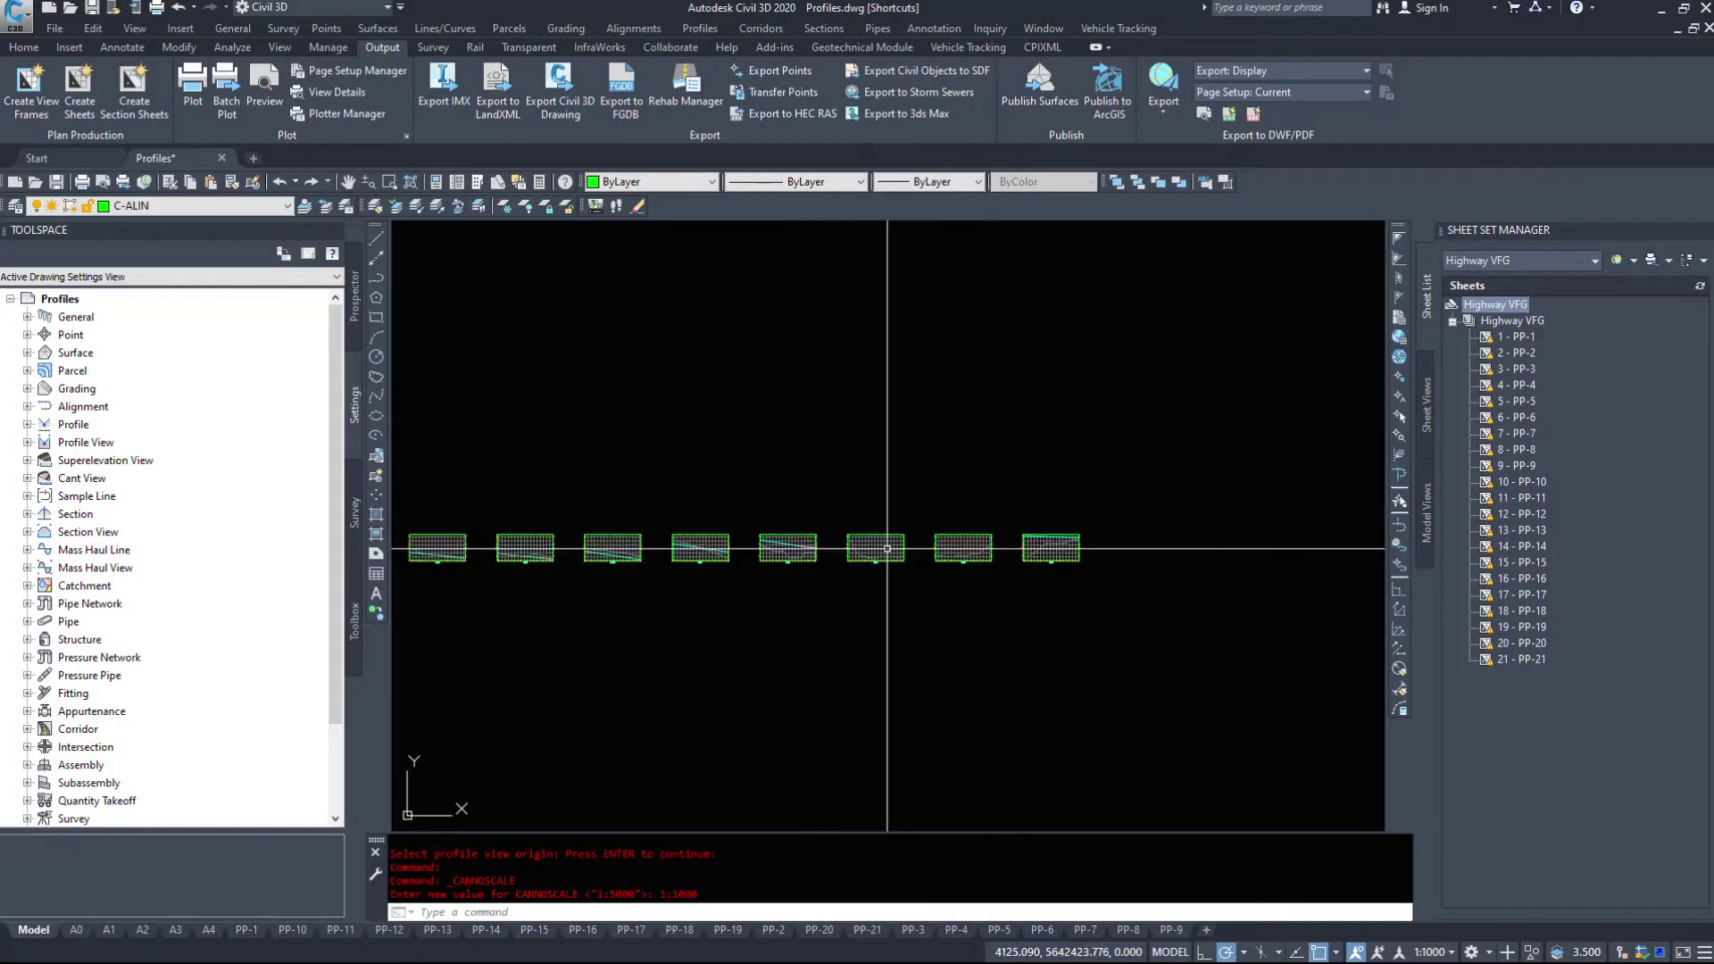
scroll(884, 539, "down", 3)
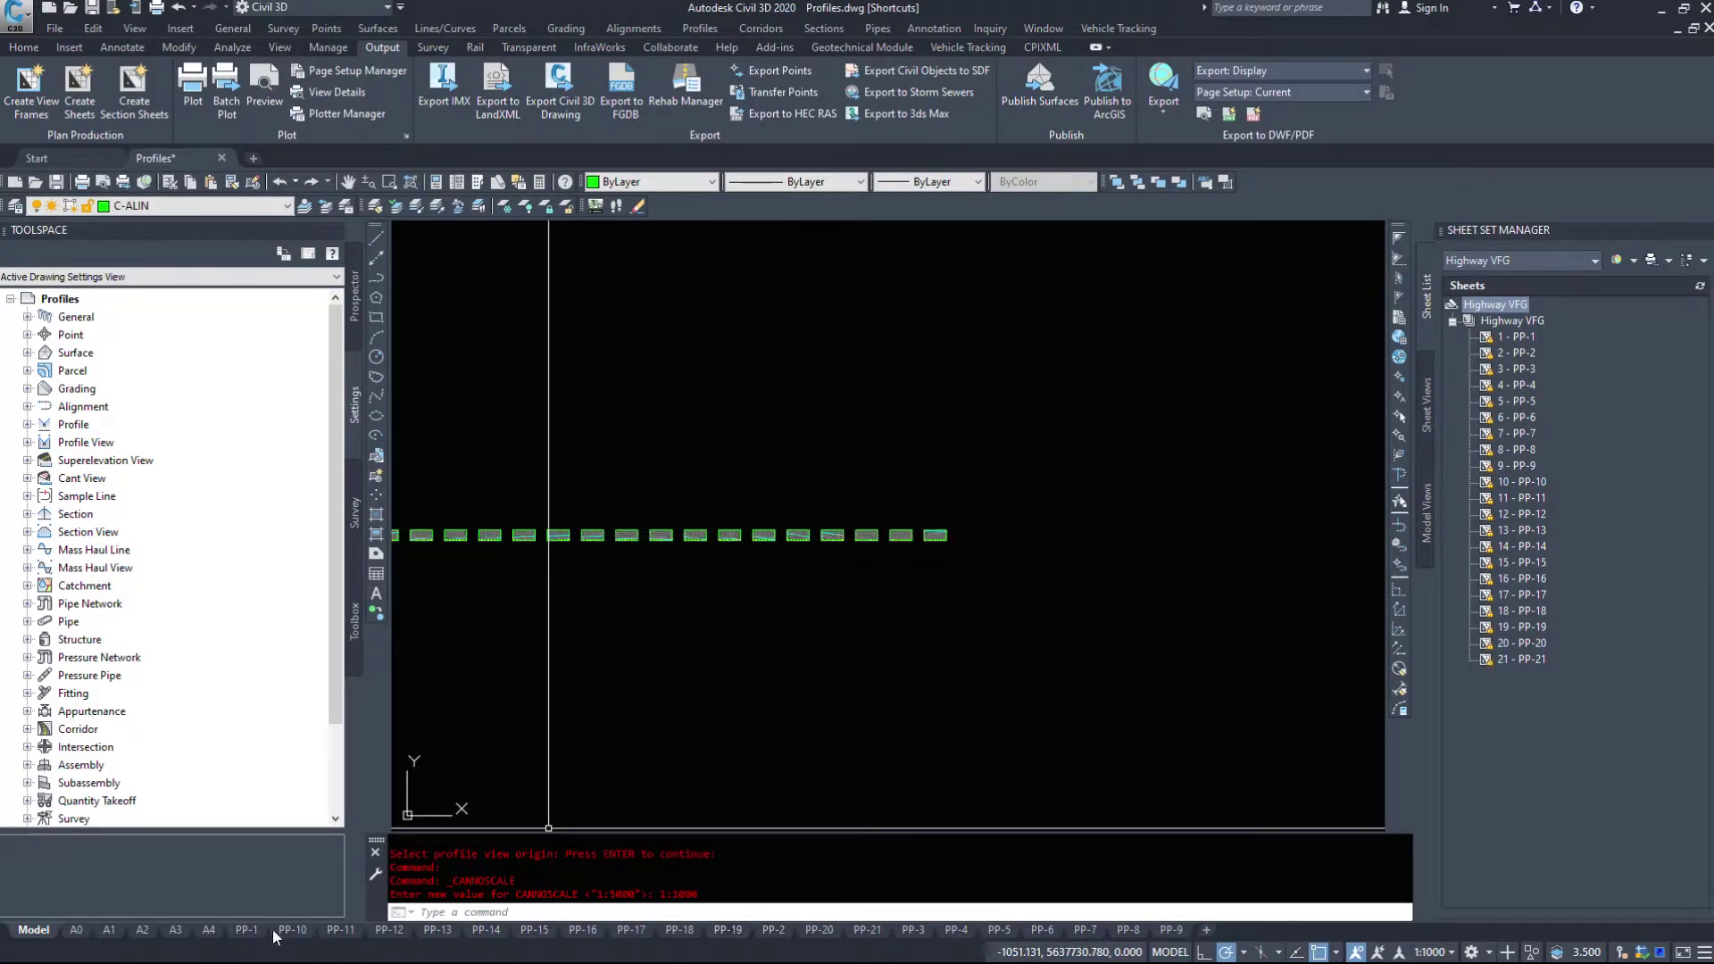
- Move layout PP-2 to sit directly after PP-1
left_click(247, 930)
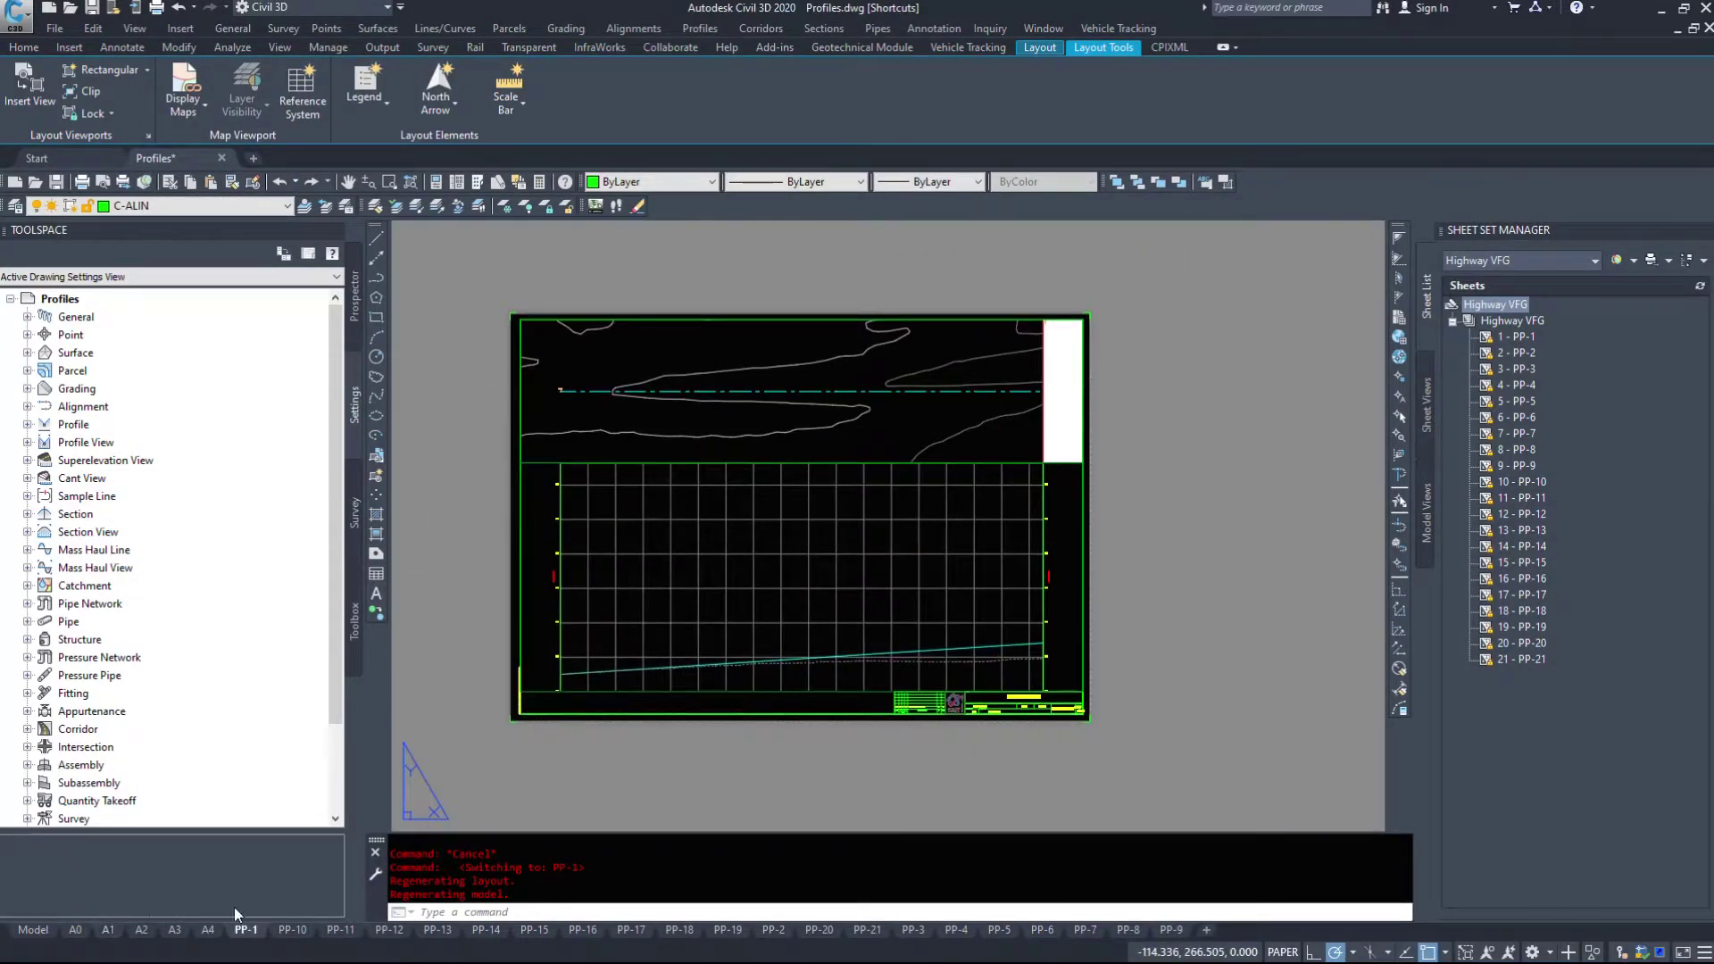
left_click(585, 407)
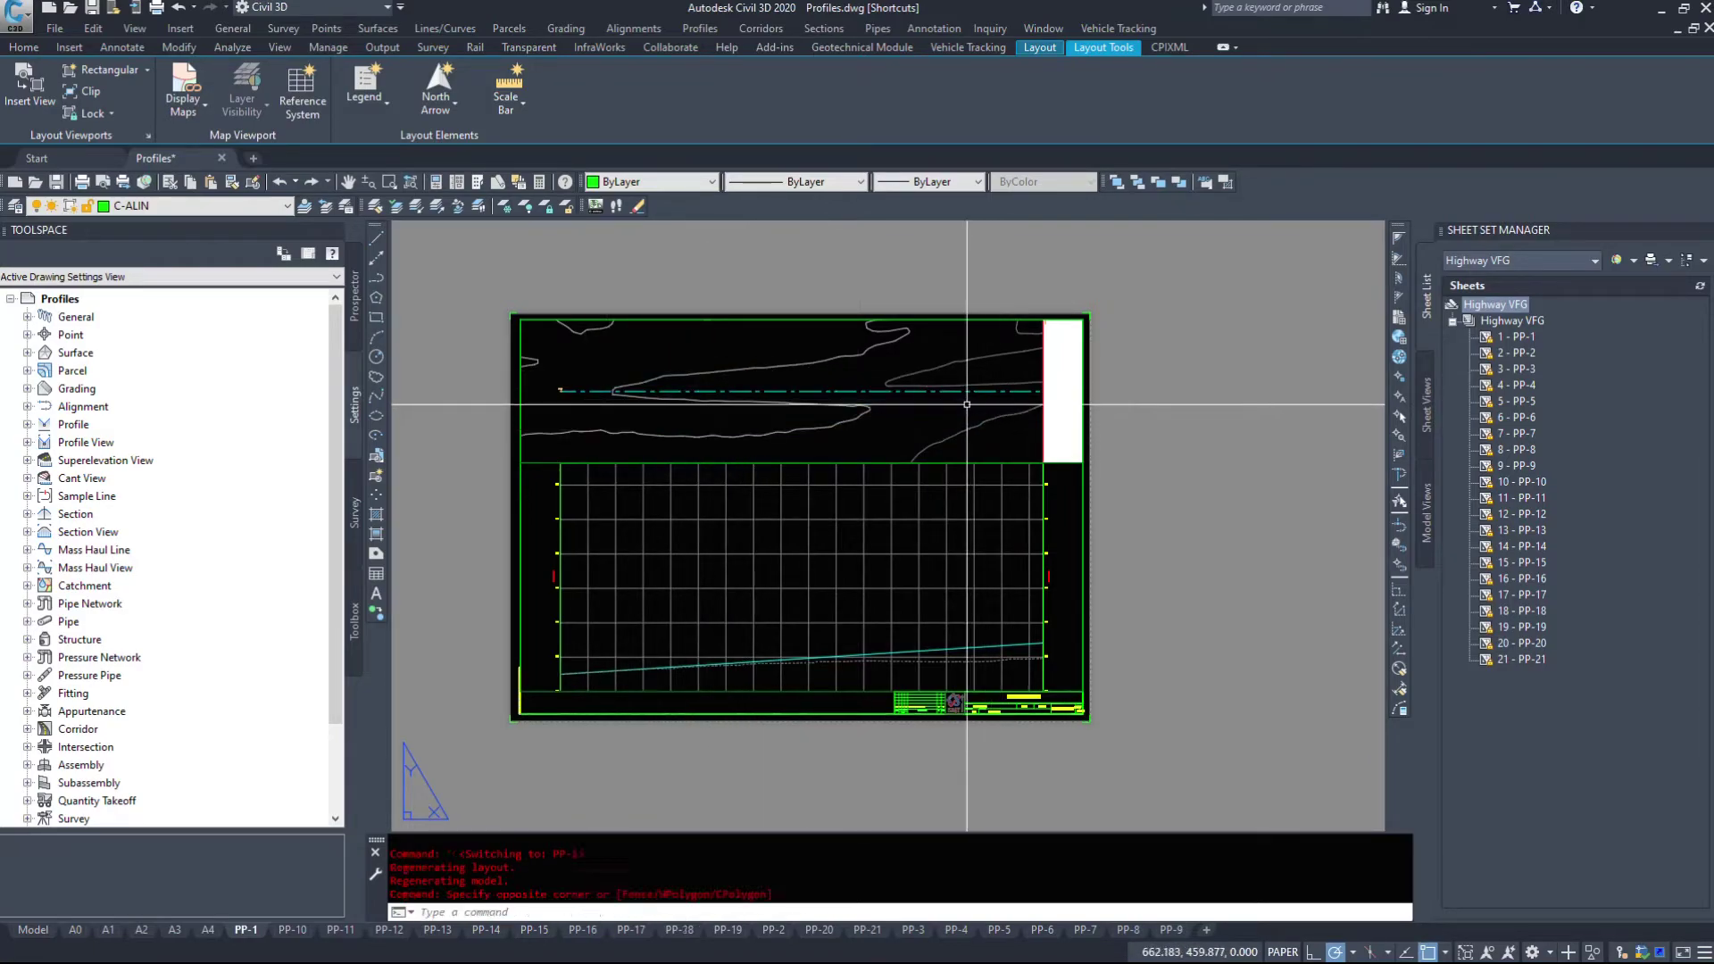
left_click(1000, 419)
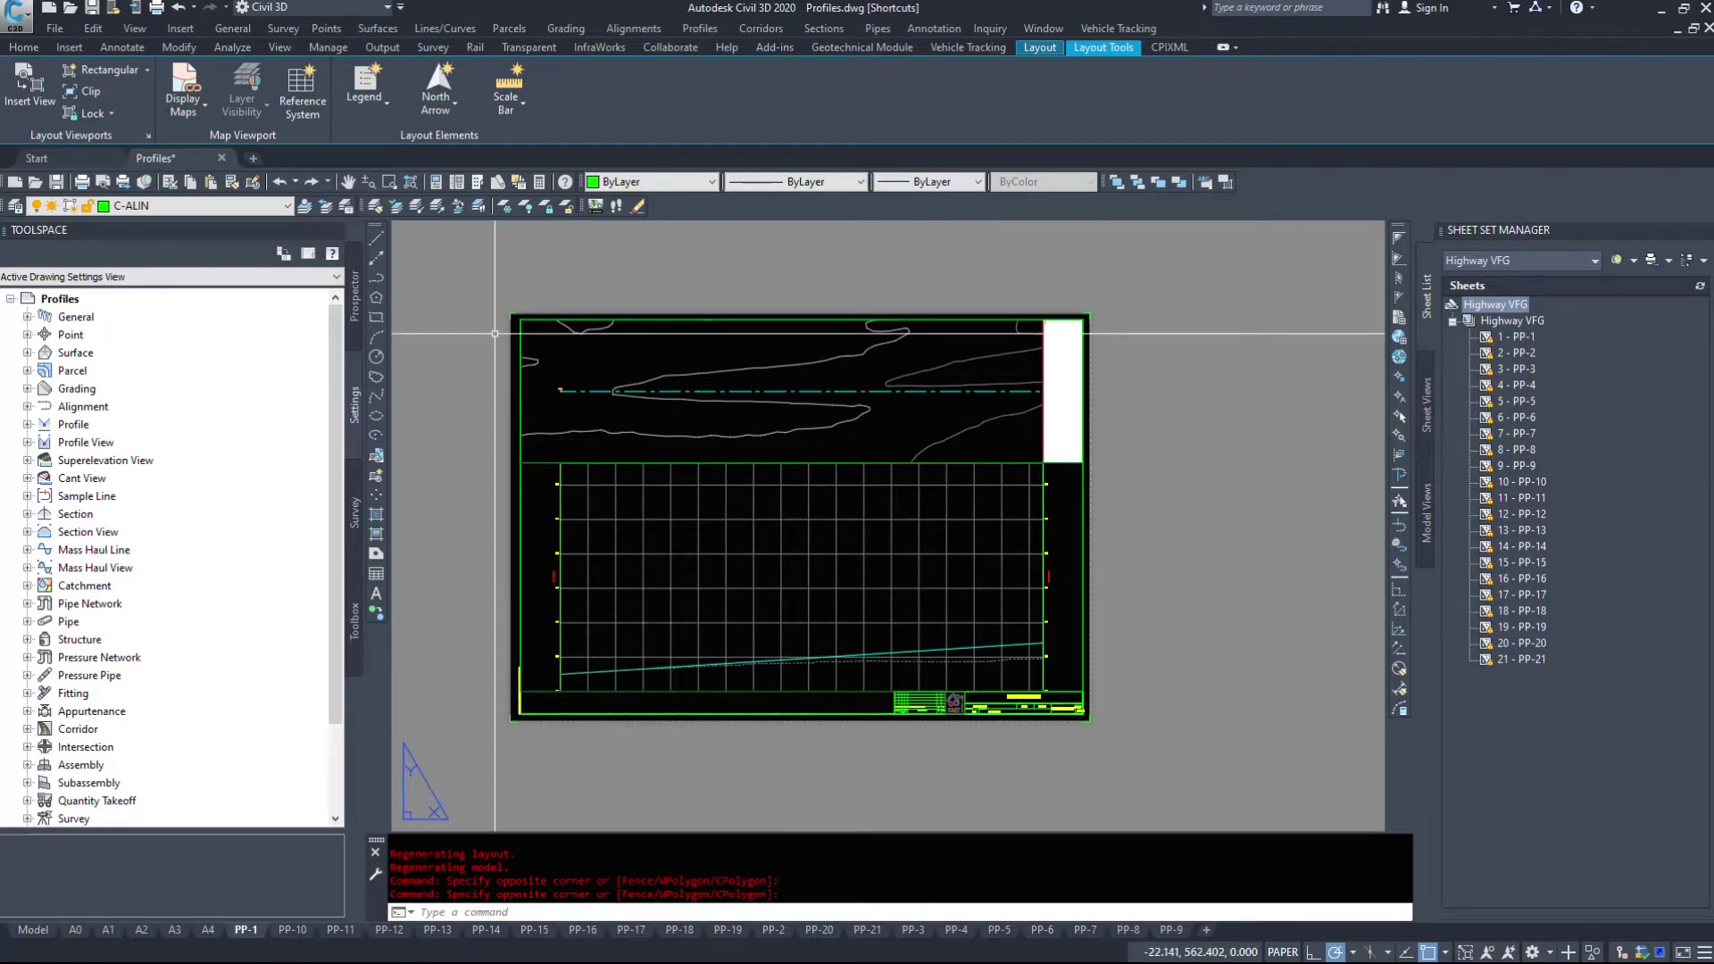
left_click(773, 929)
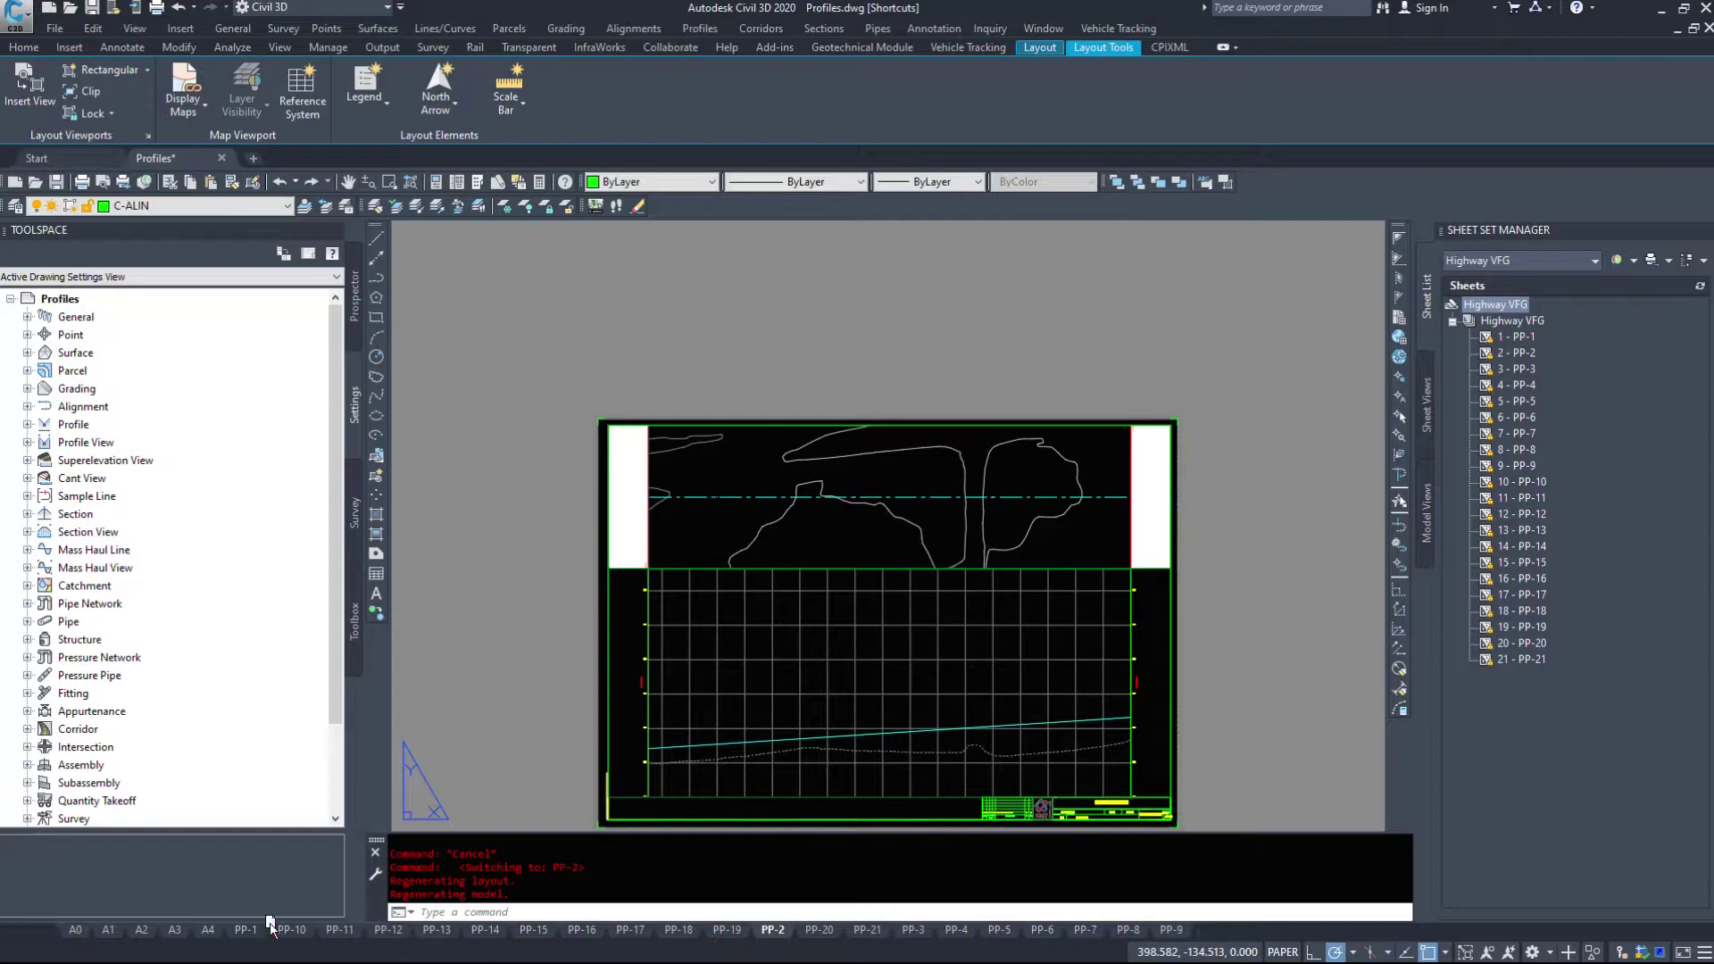
left_click_drag(291, 933, 272, 934)
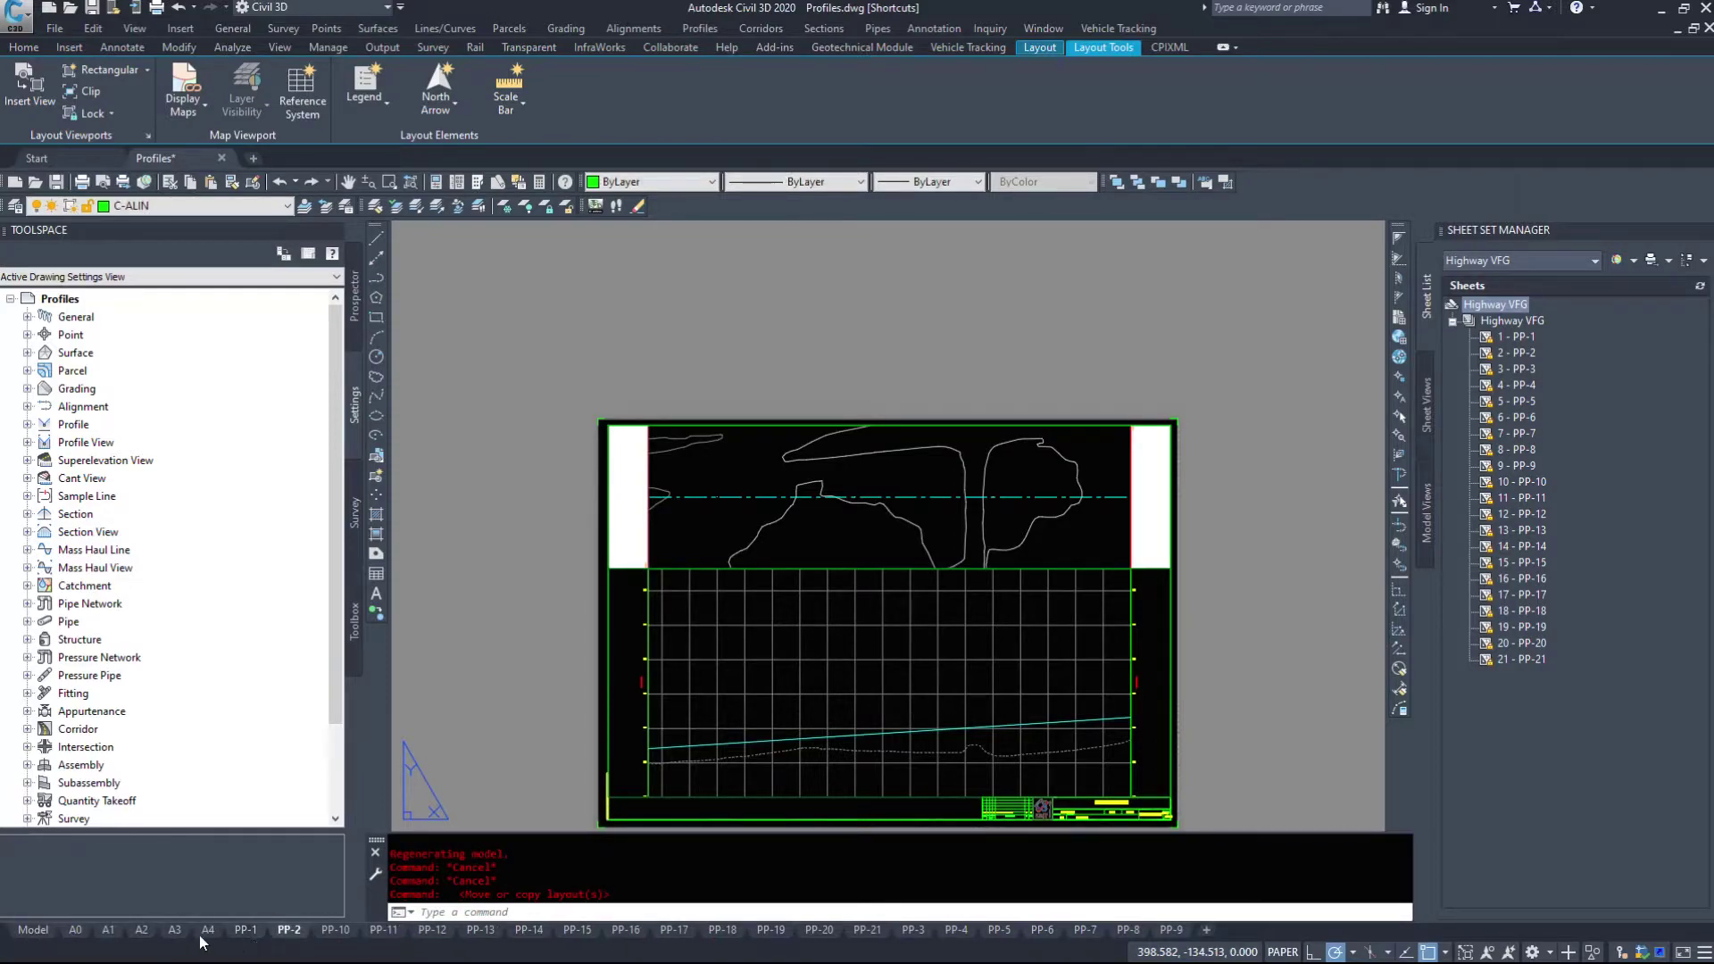
- Move layout PP-3 after PP-2 and return to the PP-2 sheet
left_click(911, 929)
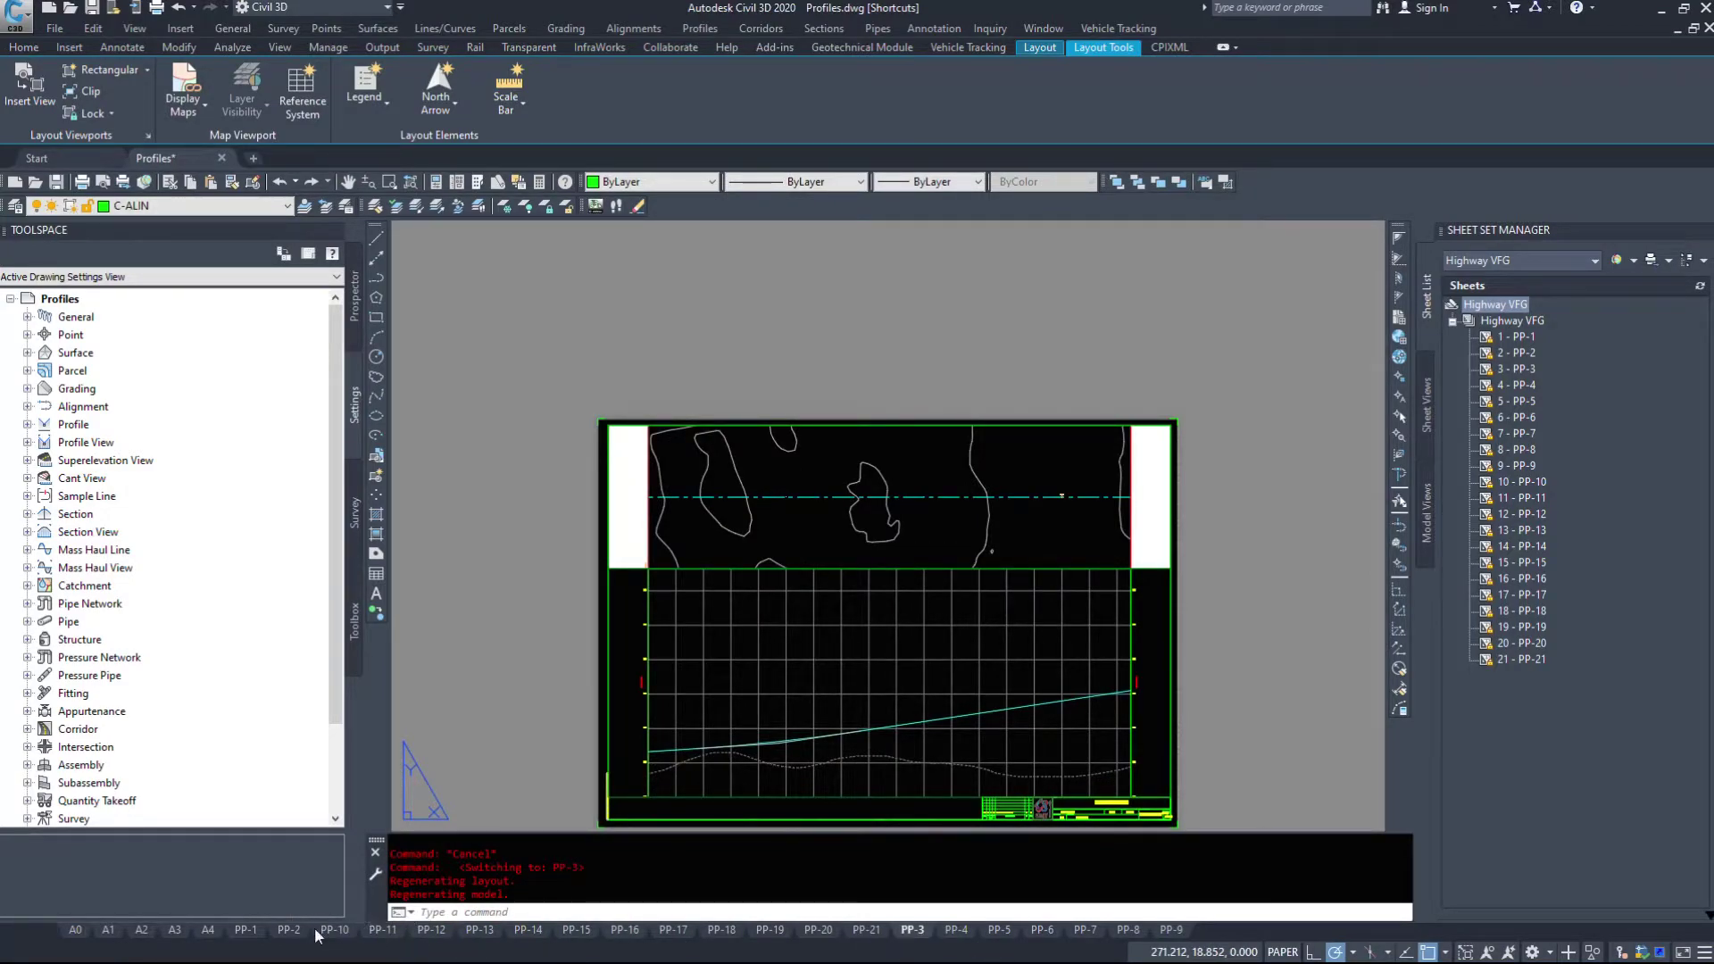
left_click_drag(317, 934, 312, 935)
left_click(295, 931)
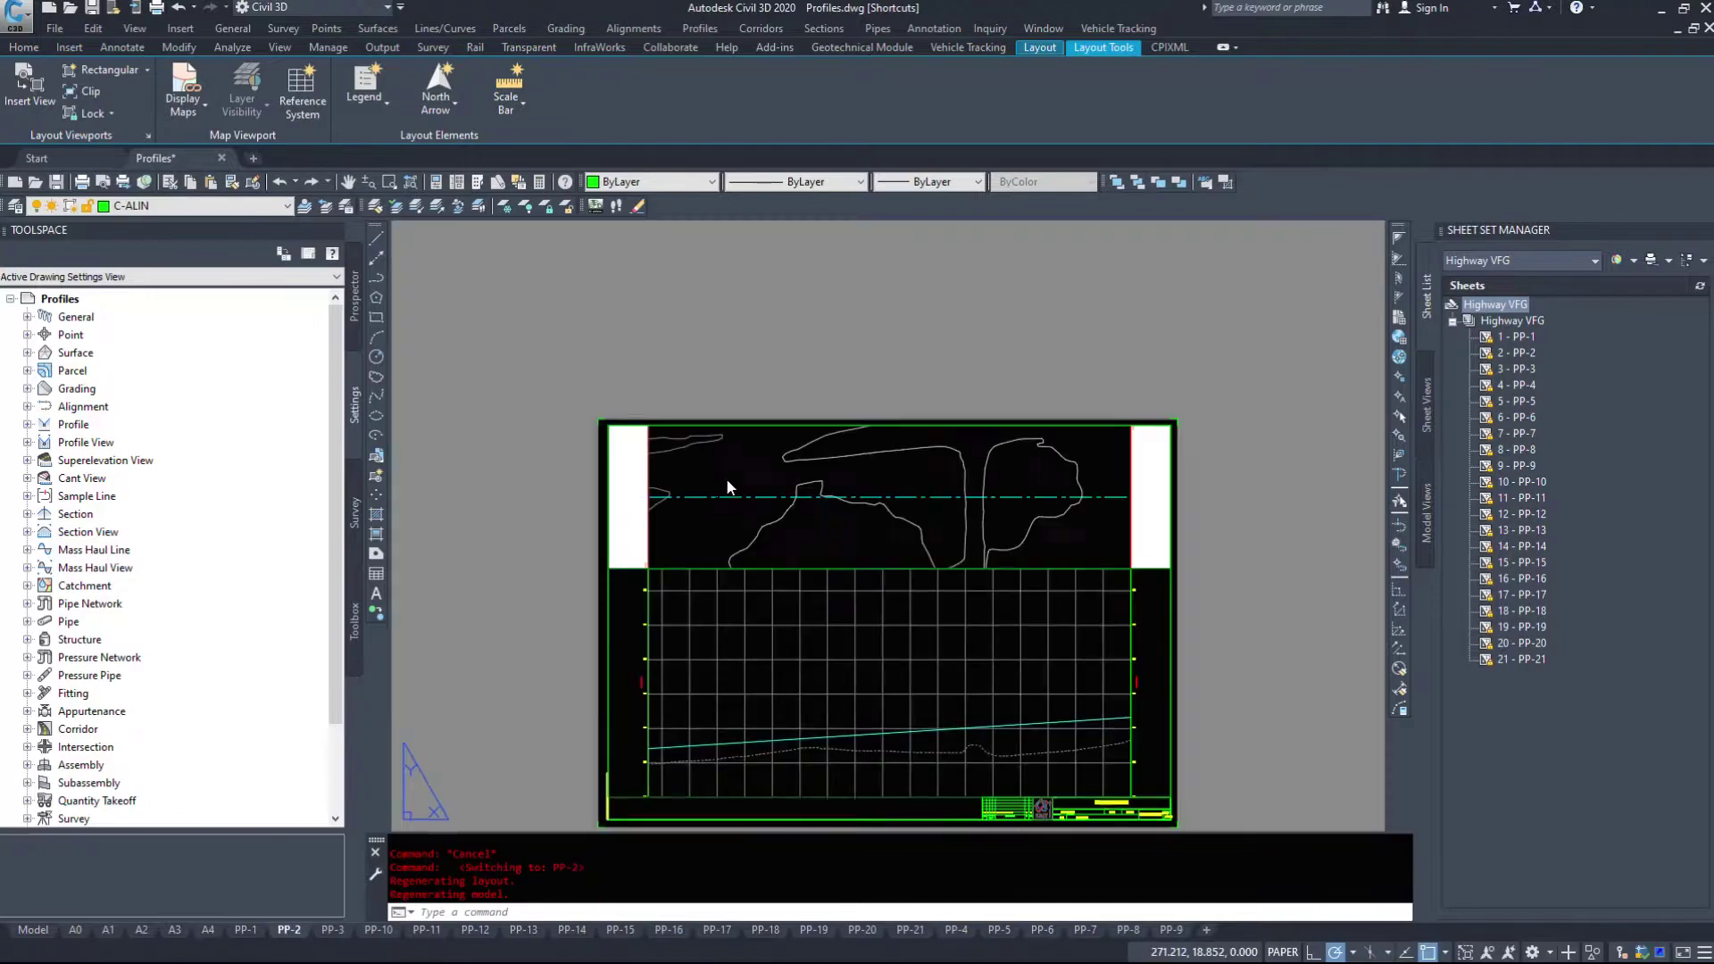
middle_click_drag(673, 740, 640, 713)
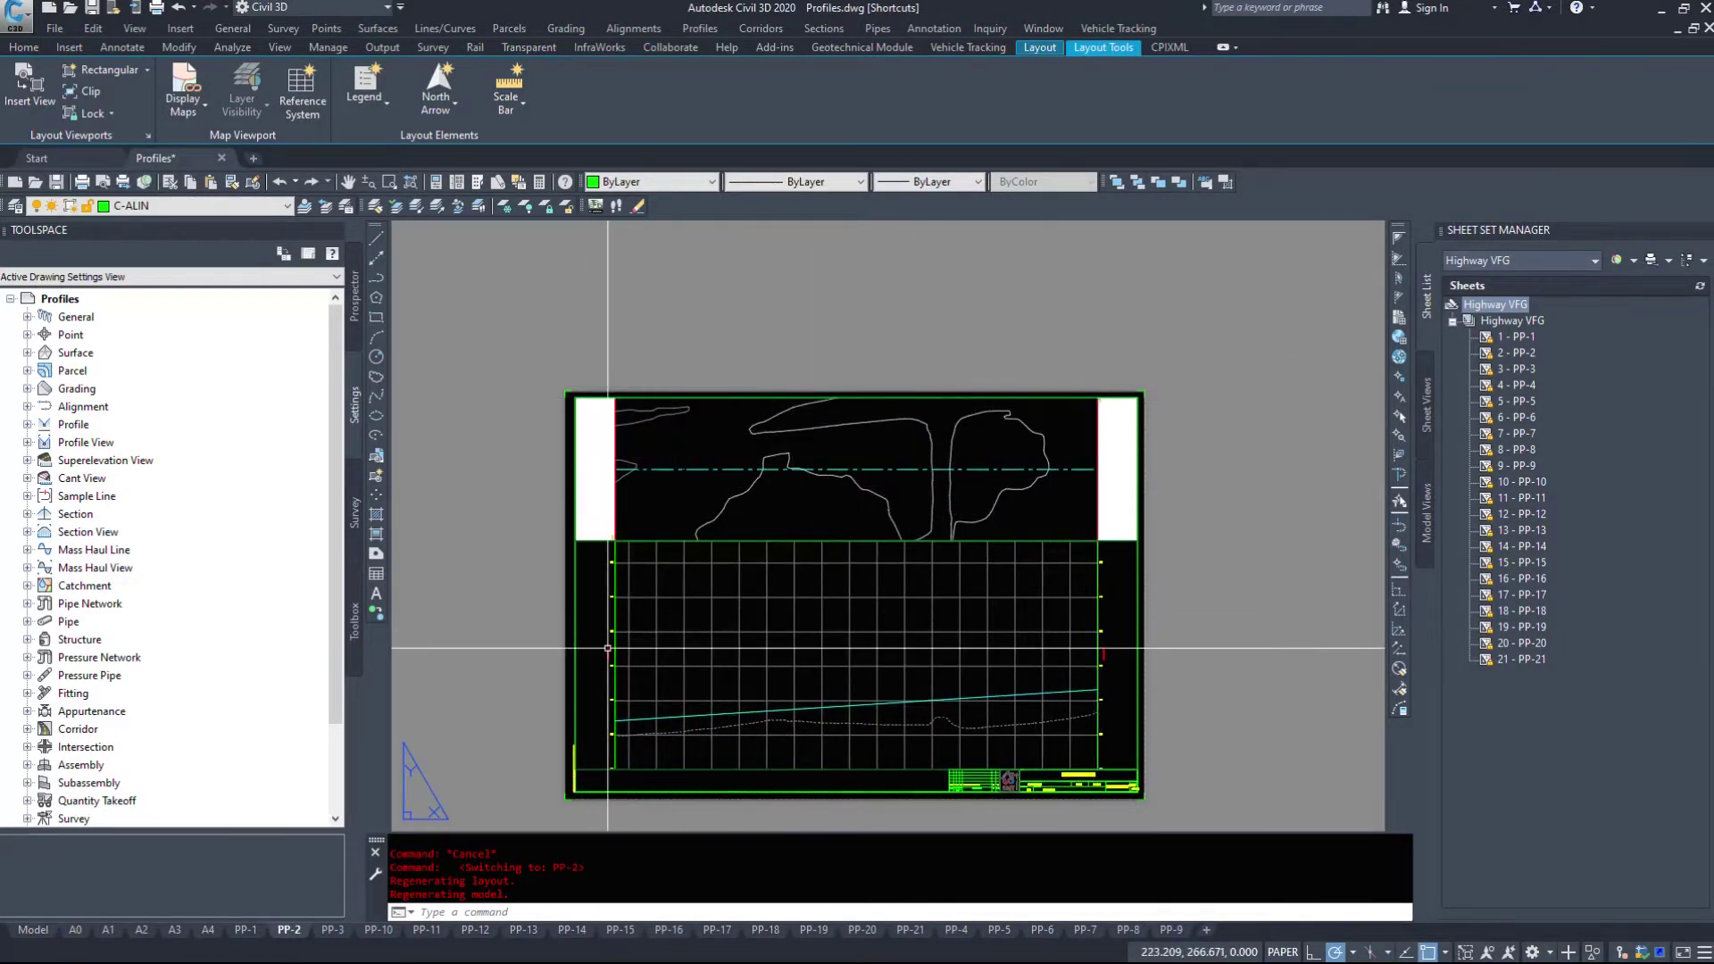
- Enter the PP-2 plan viewport and attempt to select the match line at its left edge
double_click(603, 466)
double_click(621, 337)
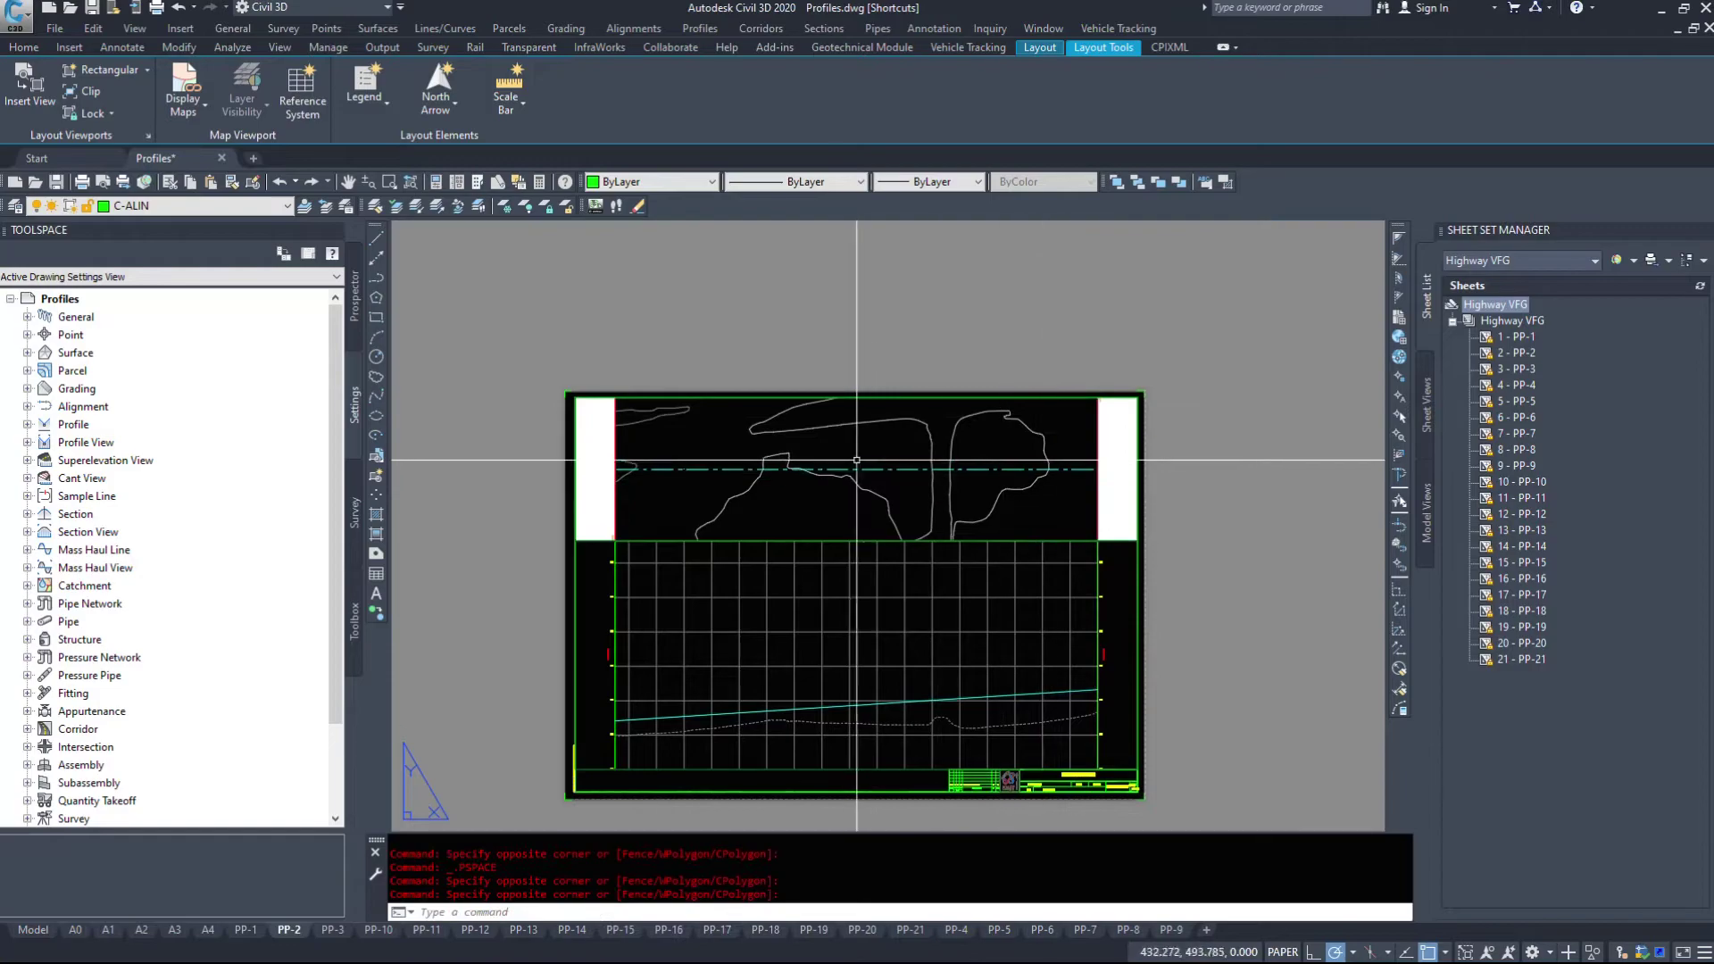
double_click(614, 432)
left_click(614, 441)
left_click(614, 427)
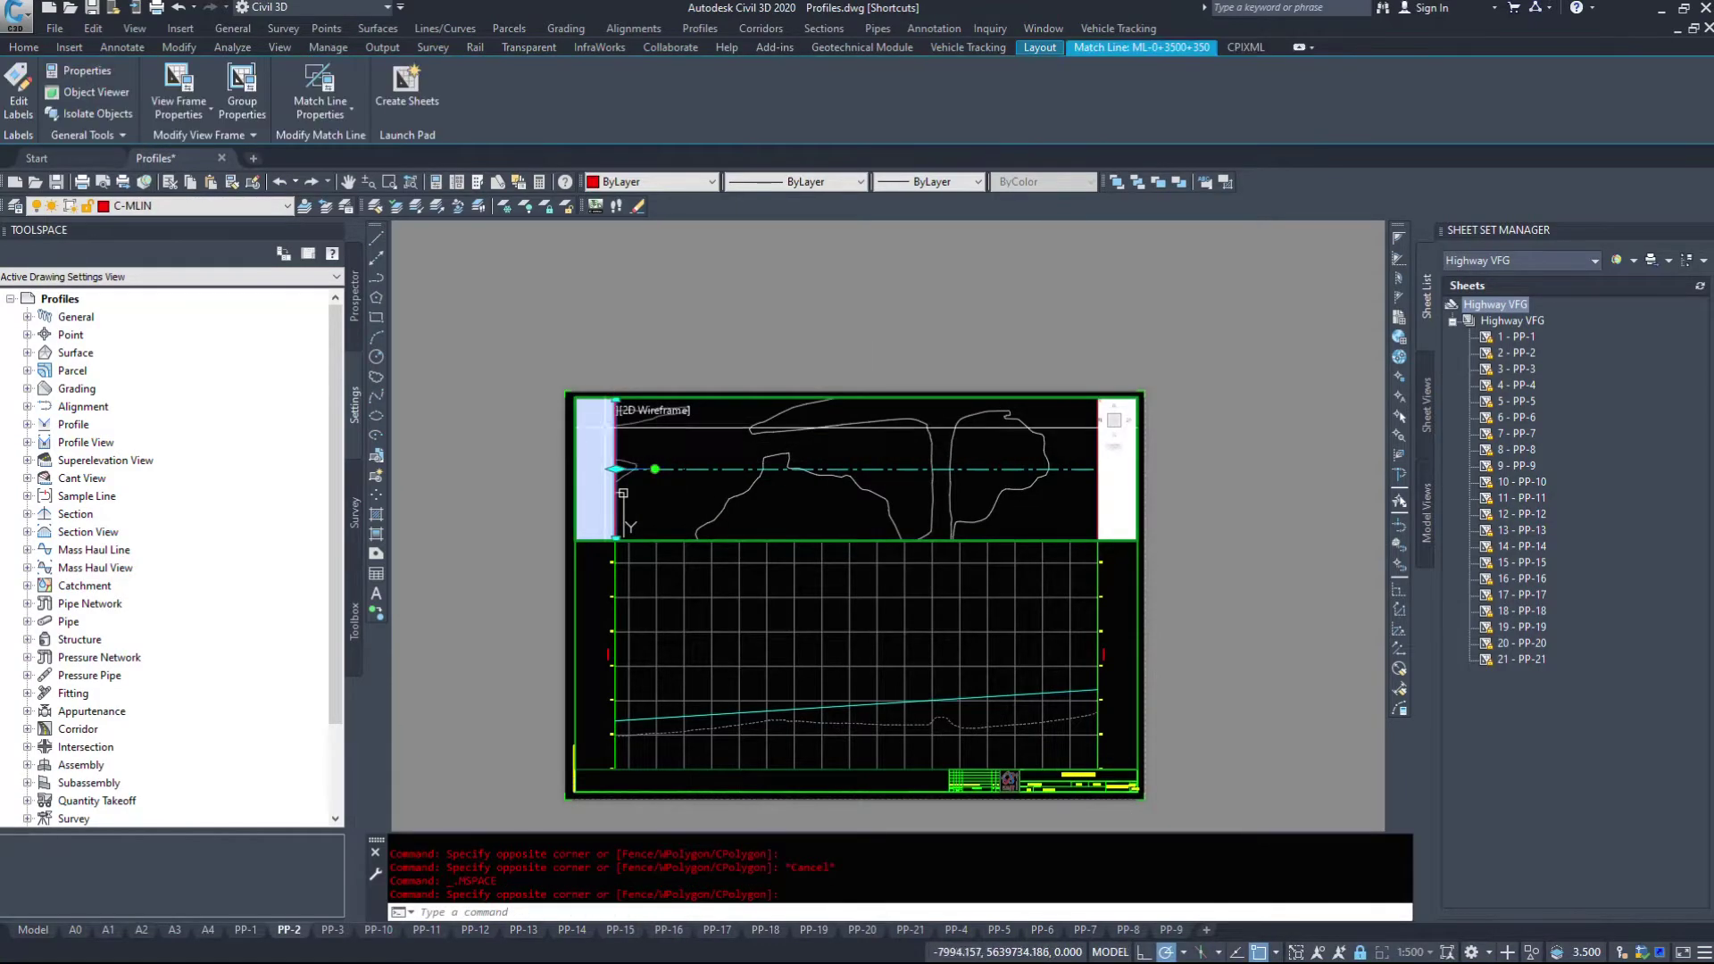
key("Escape")
left_click(759, 433)
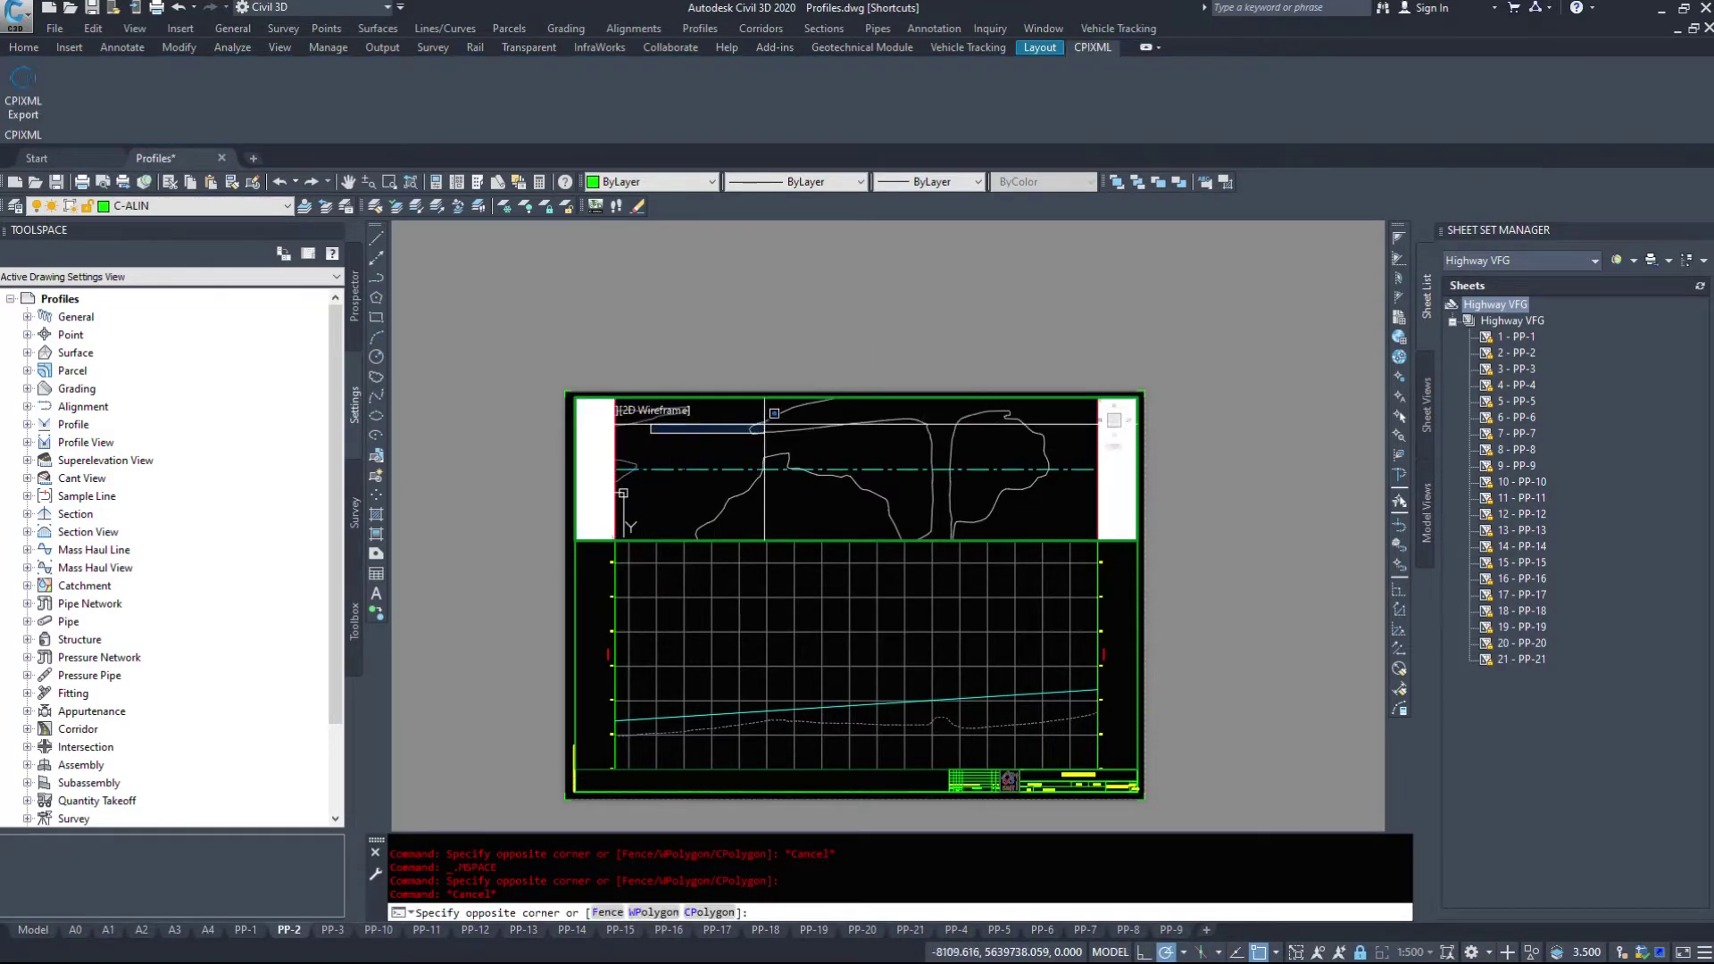
key("Escape")
- Select match line ML-0+3500+350 at the viewport's left edge and show its context menu
scroll(604, 420, "up", 4)
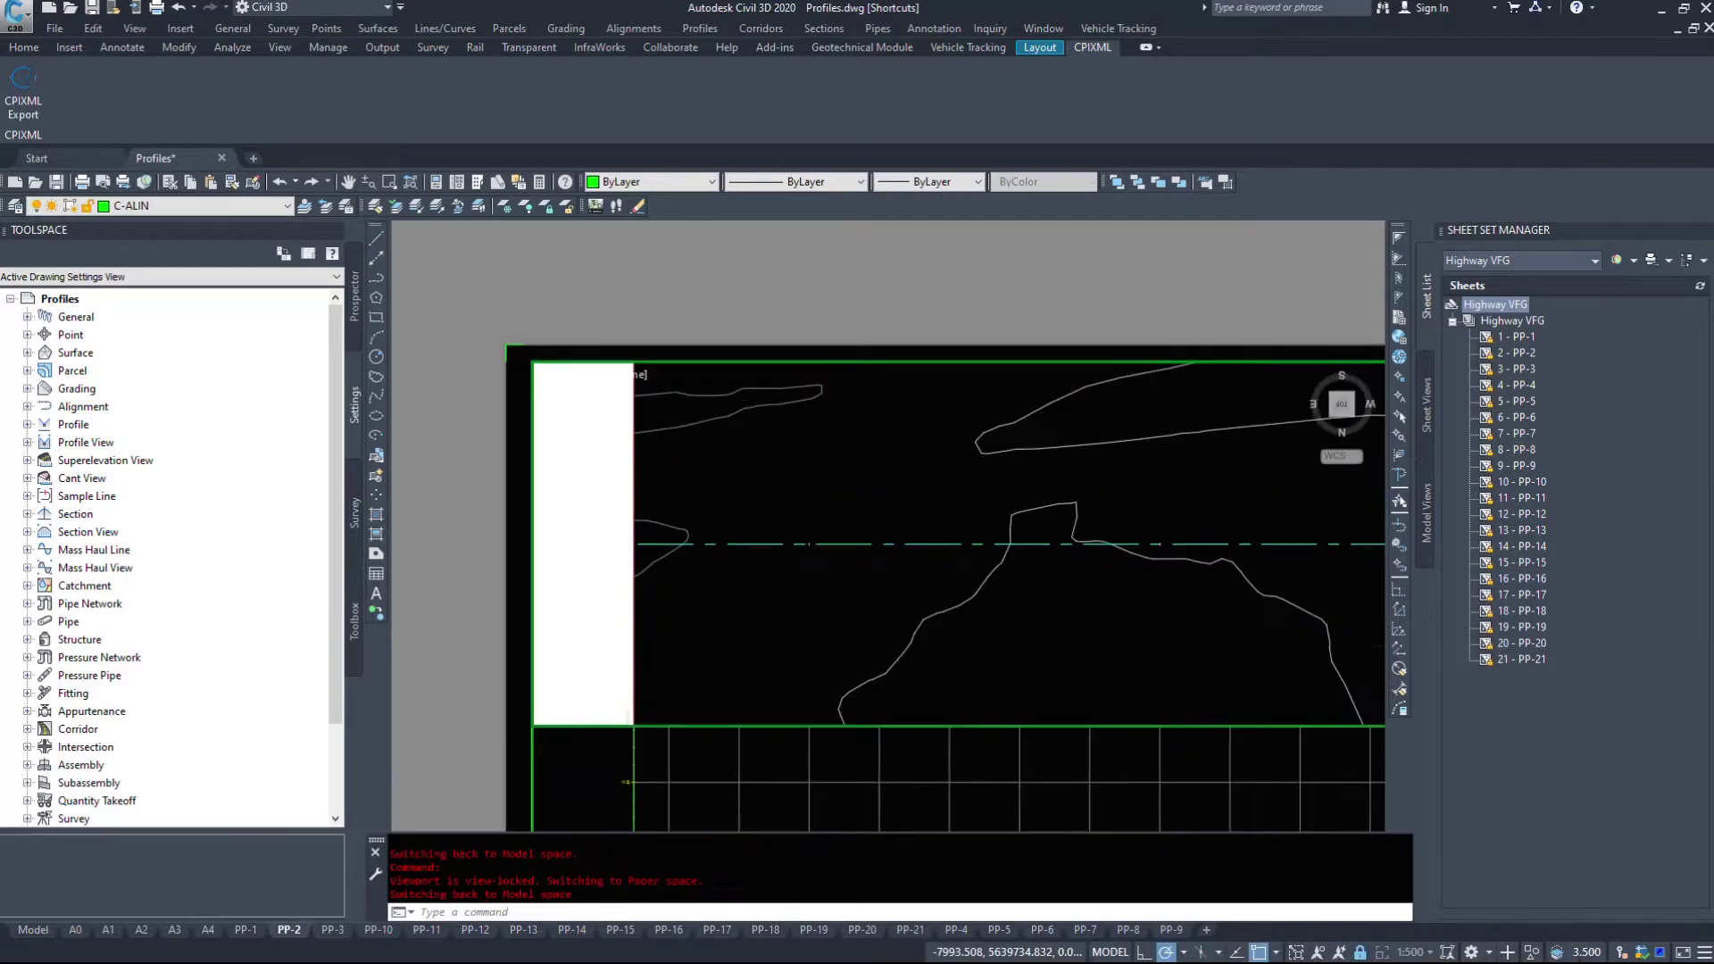
left_click(622, 468)
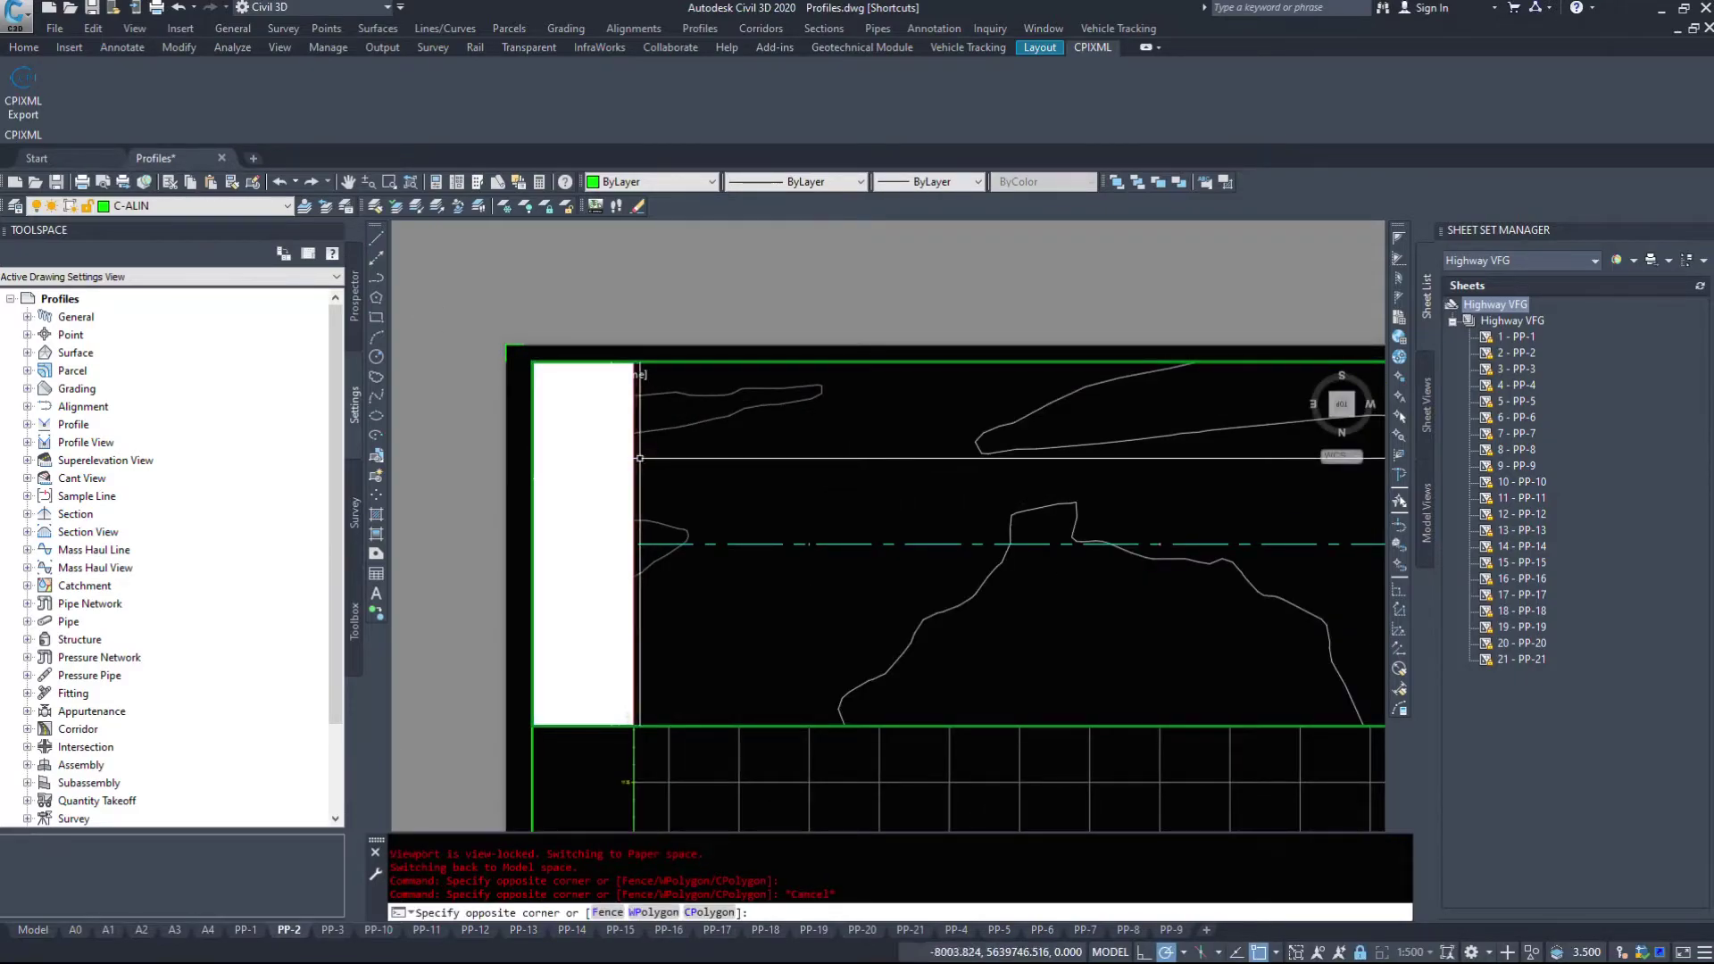
left_click(669, 544)
scroll(693, 574, "down", 5)
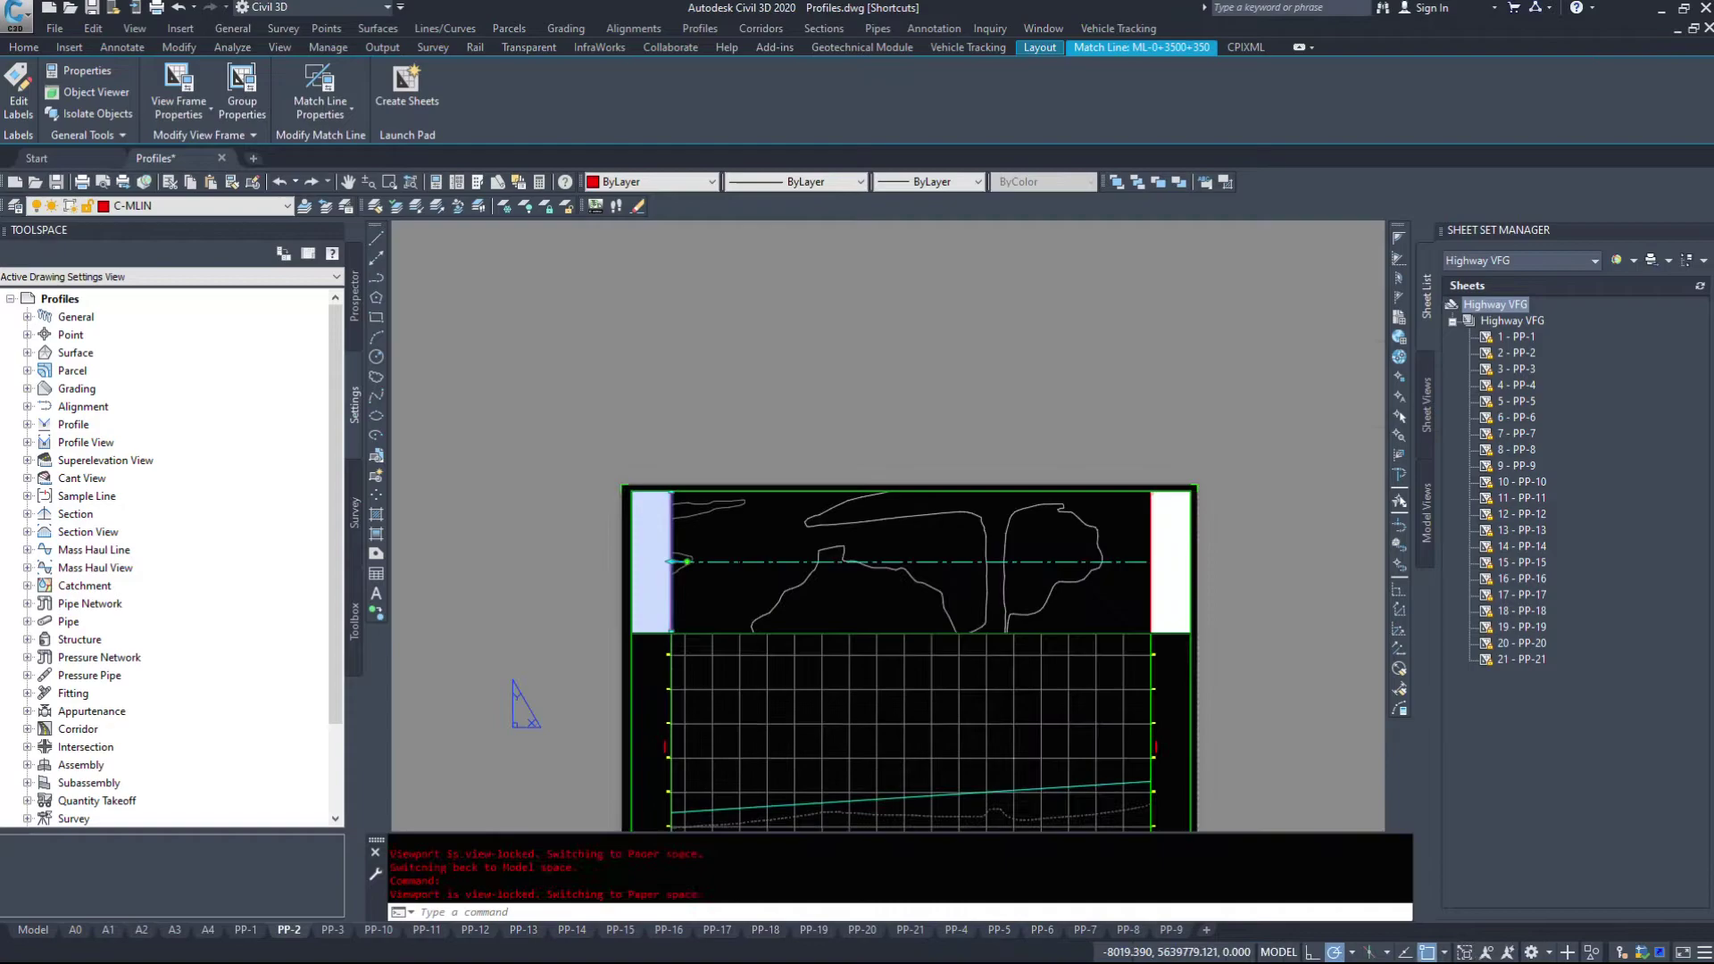
key("Escape")
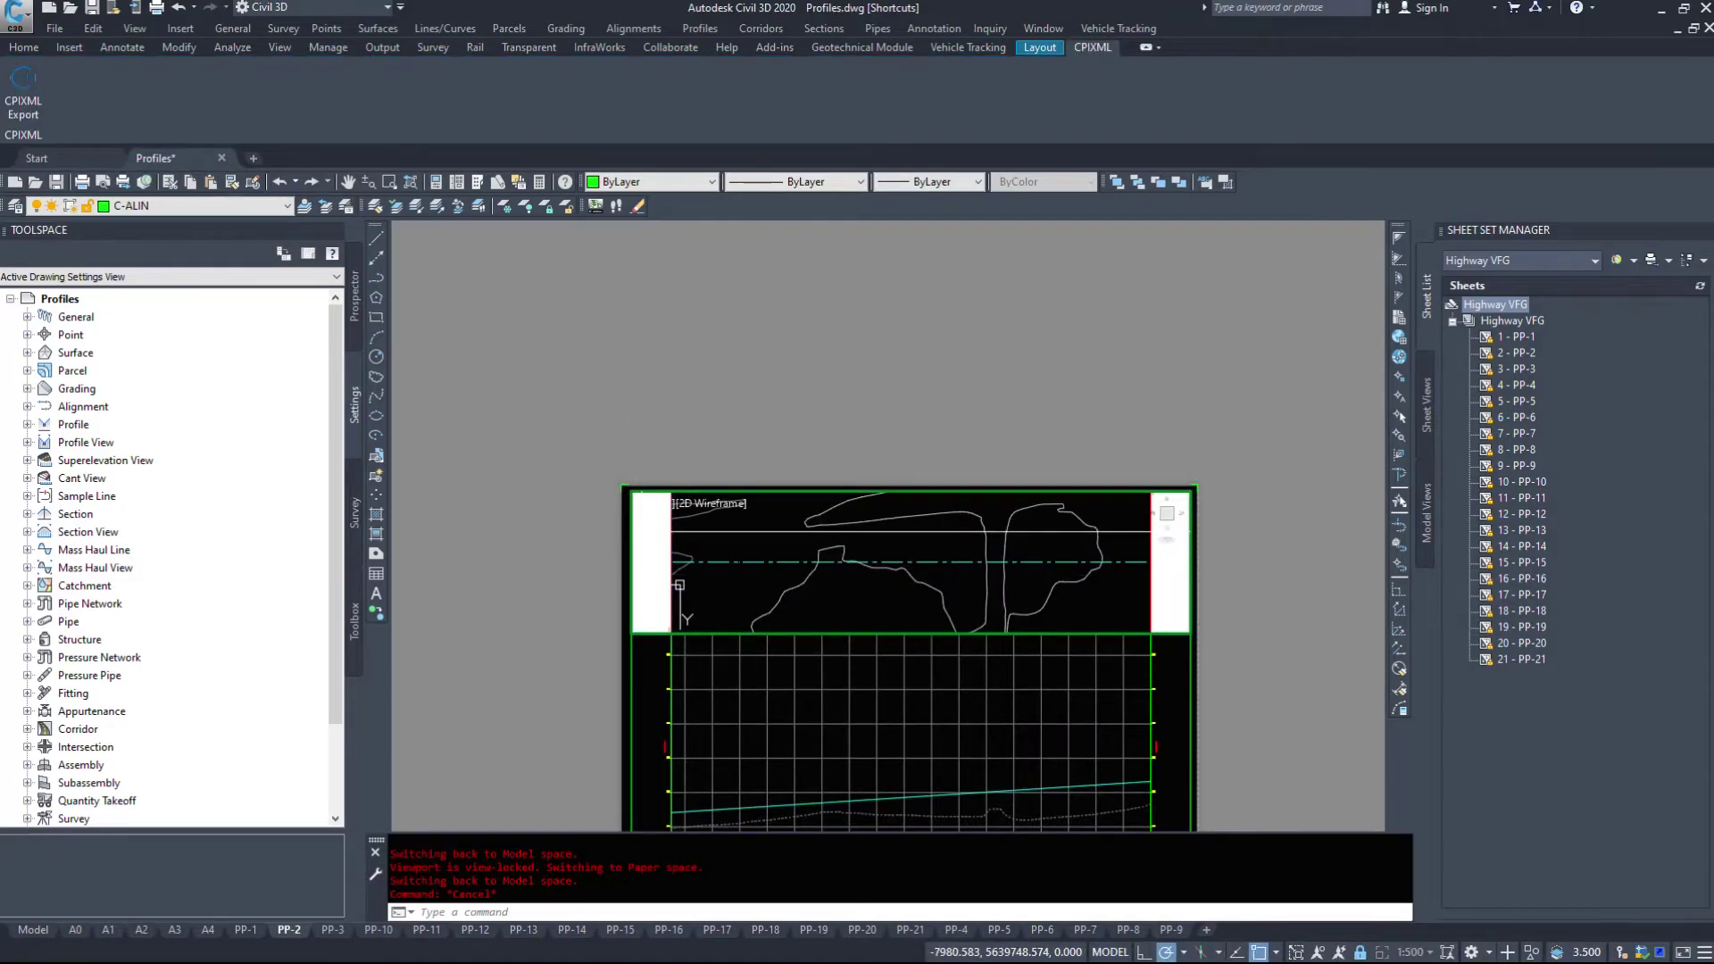
left_click(676, 534)
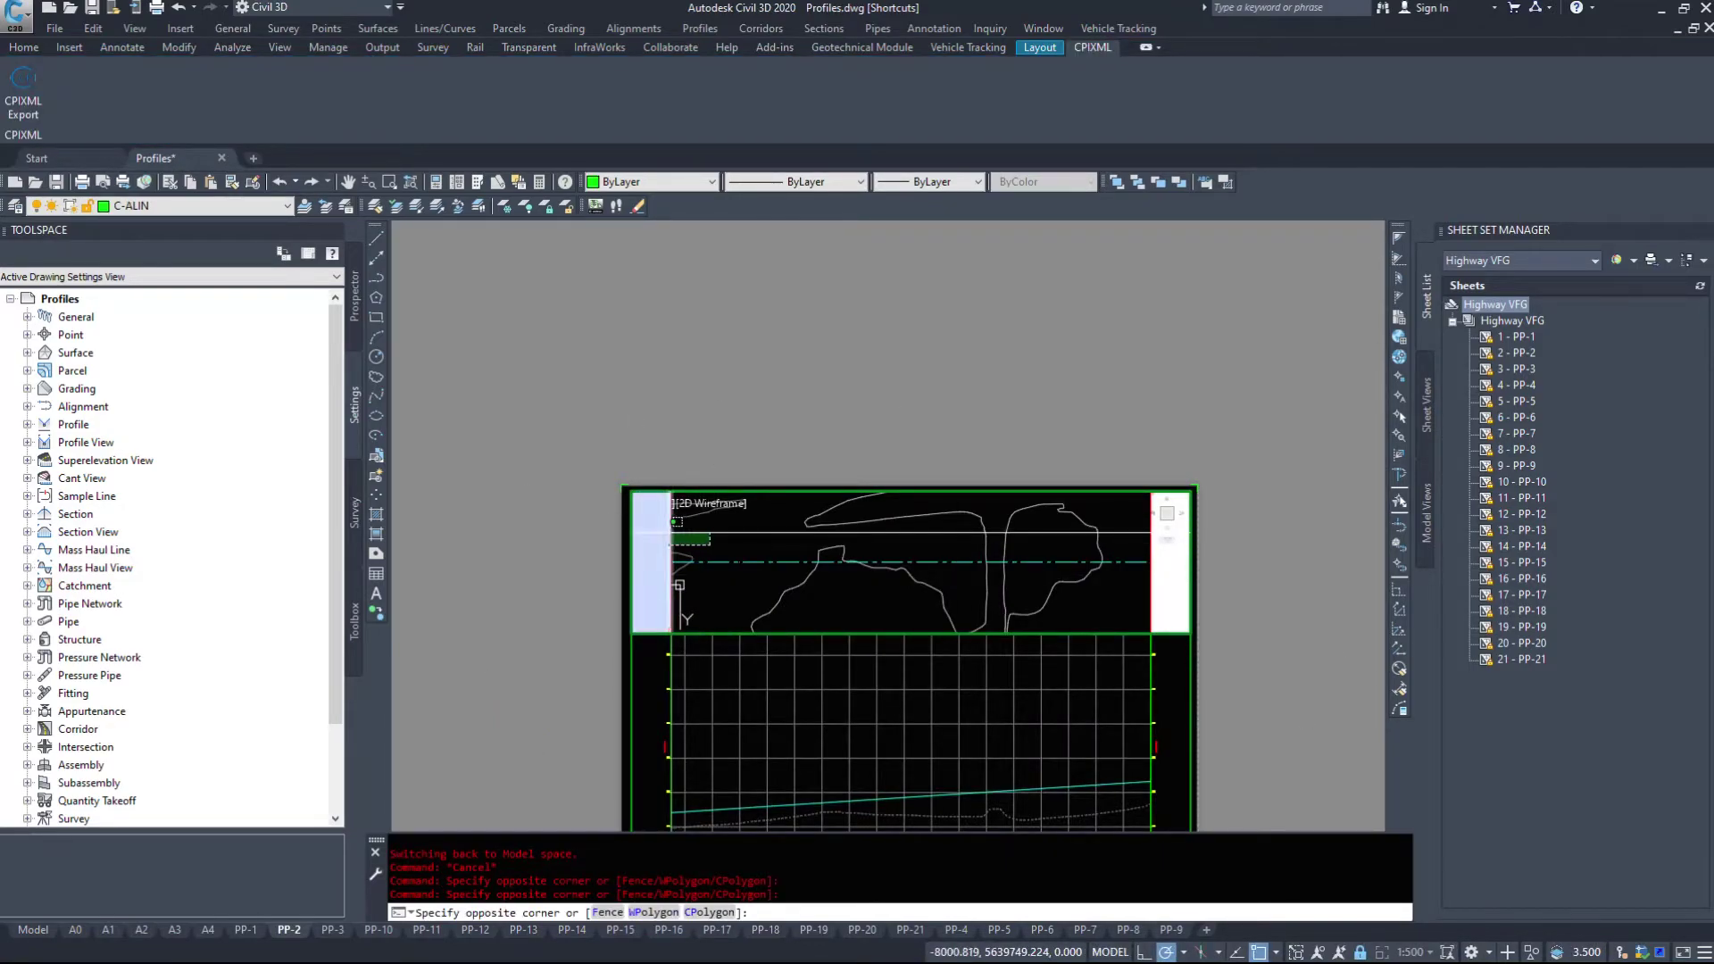
left_click(693, 536)
right_click(693, 536)
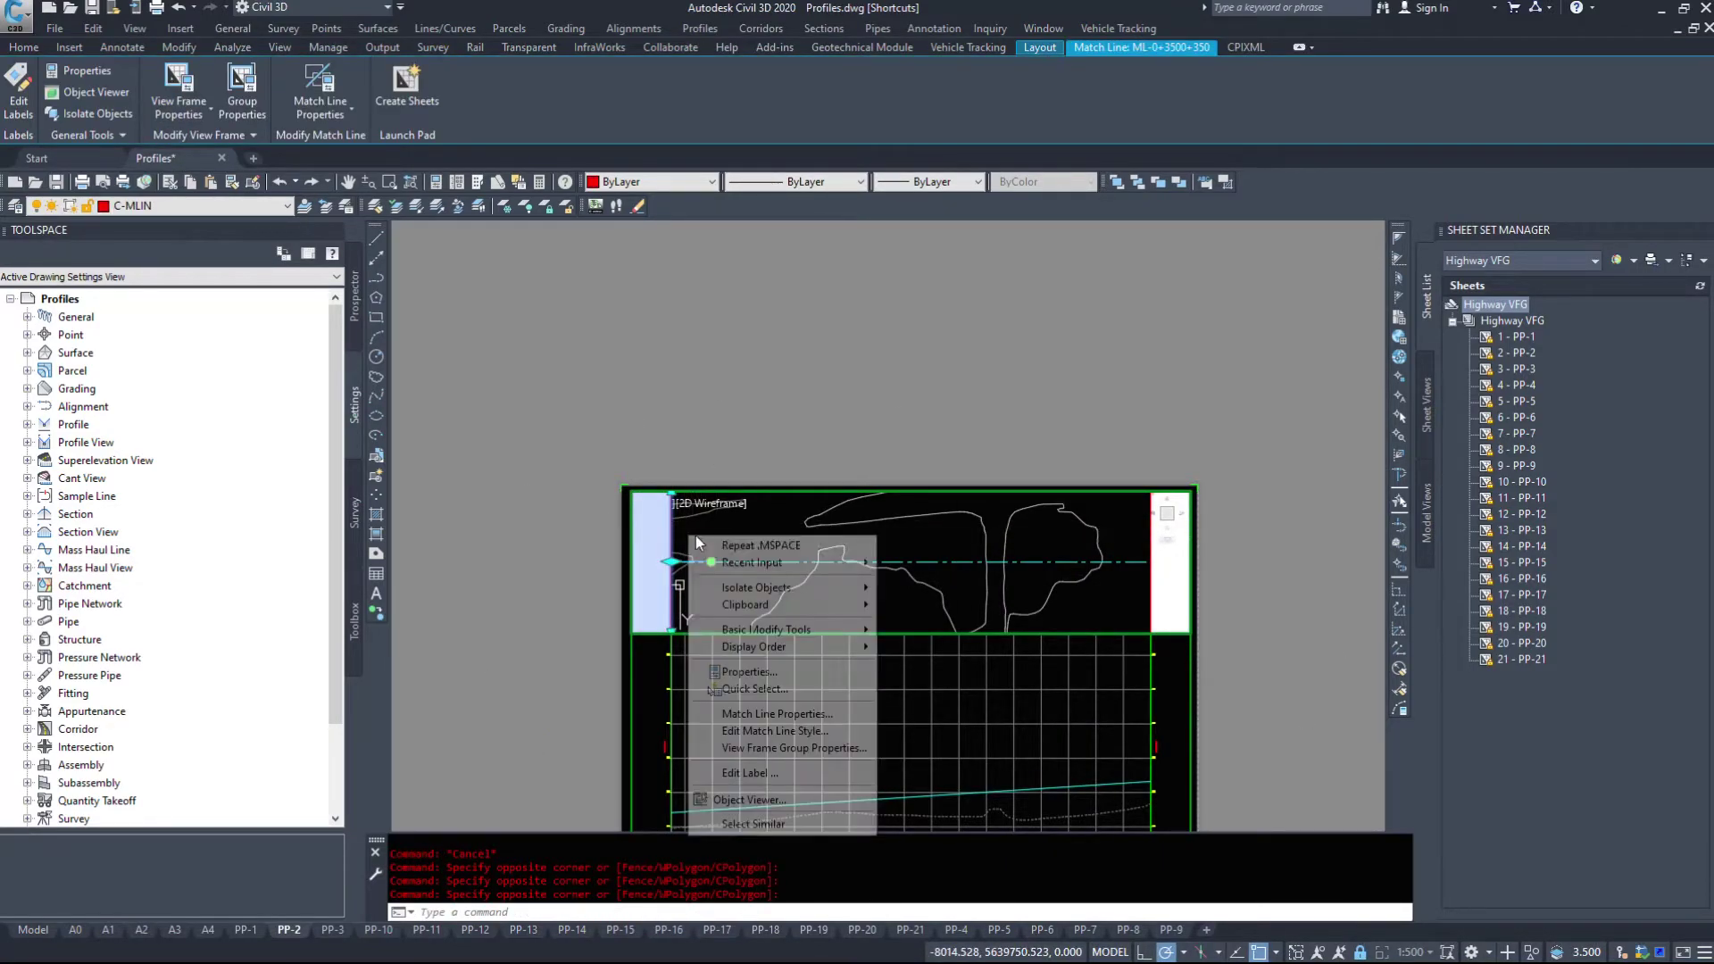
- Apply and confirm the match line style change, then clear the match line selection
left_click(796, 729)
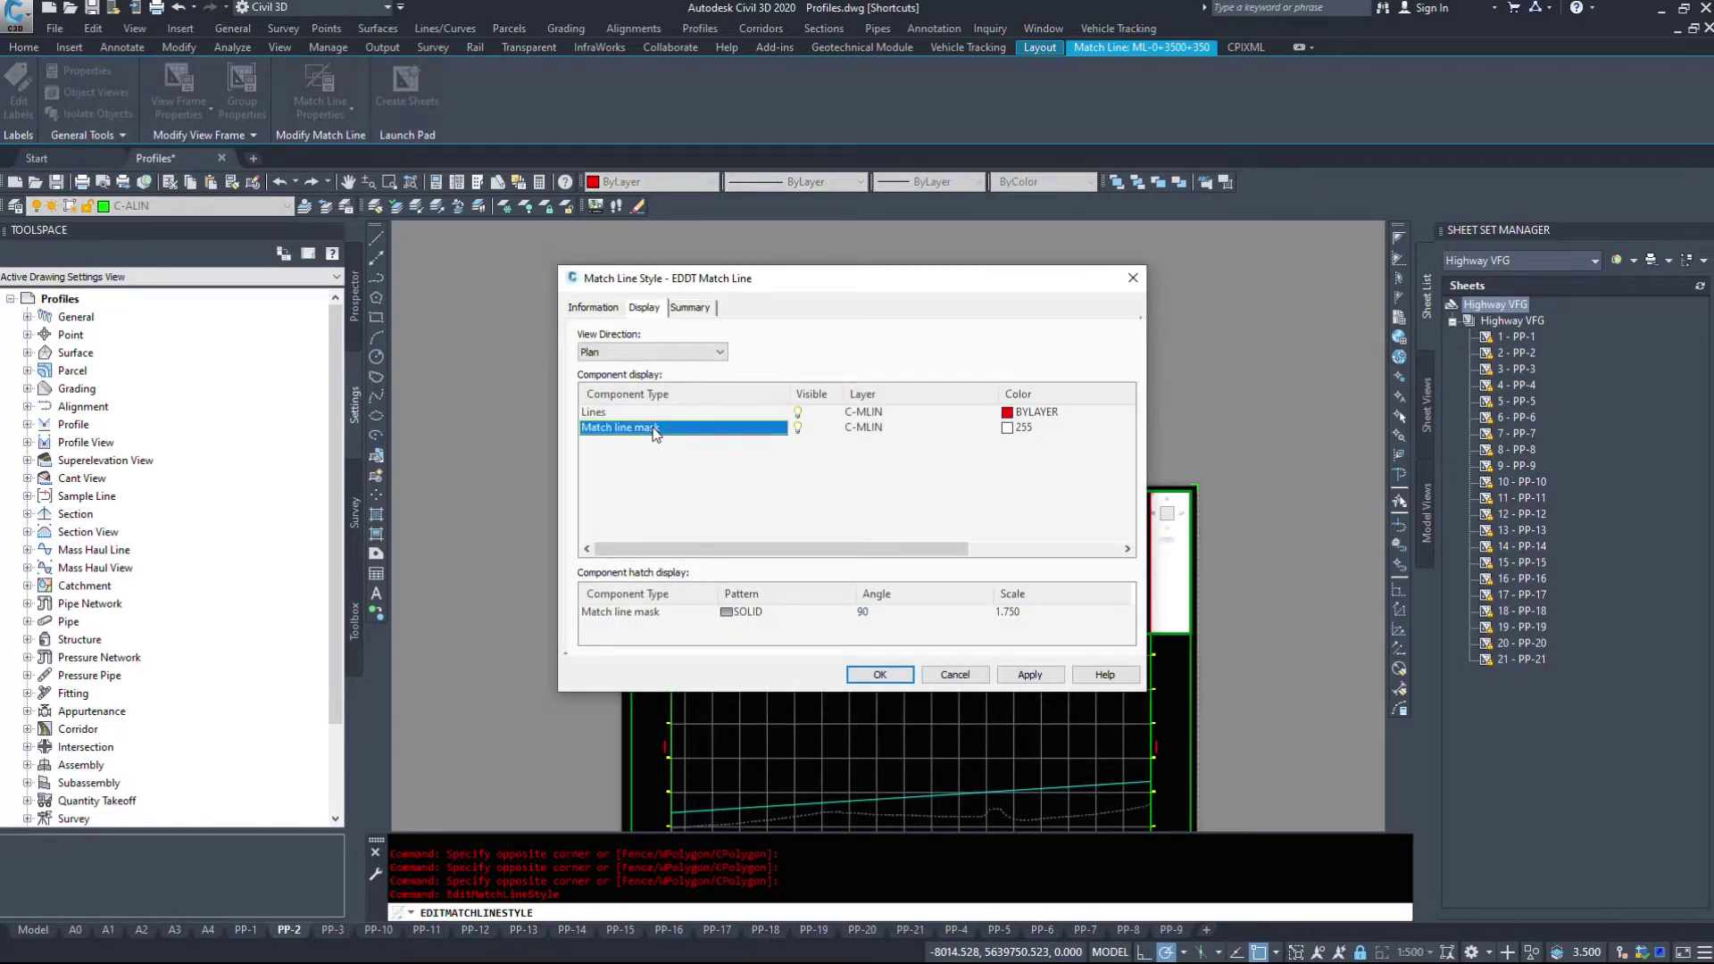
left_click(1026, 679)
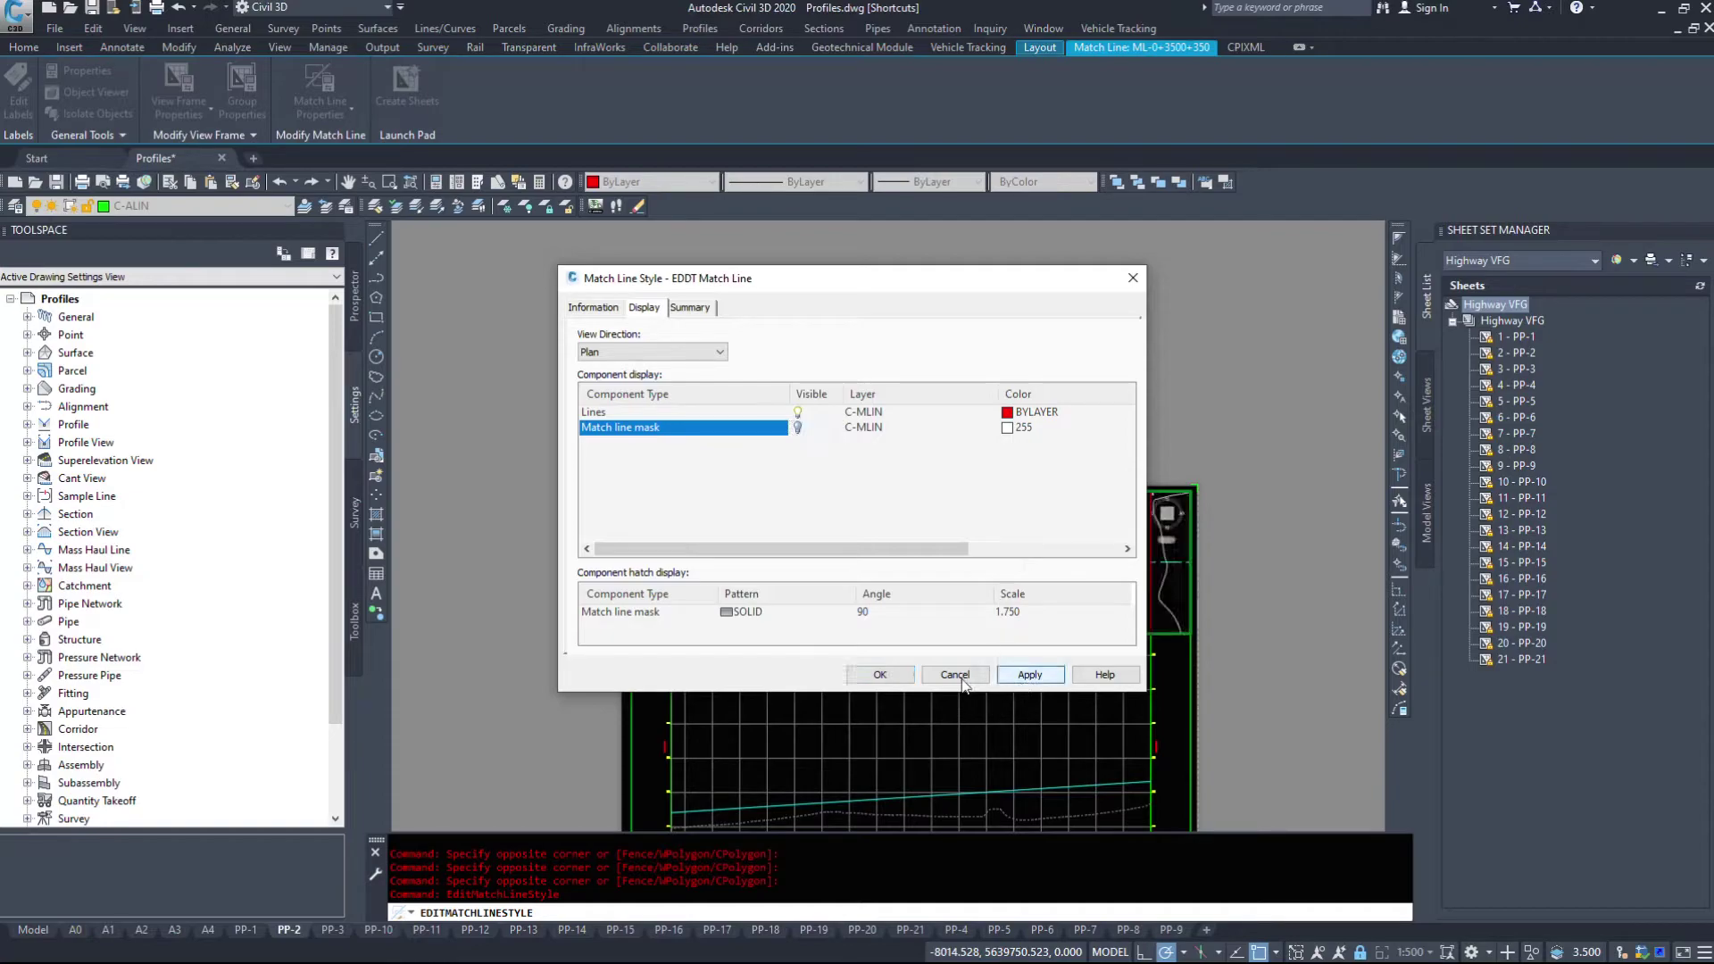
left_click(879, 675)
key("Escape")
scroll(561, 505, "up", 2)
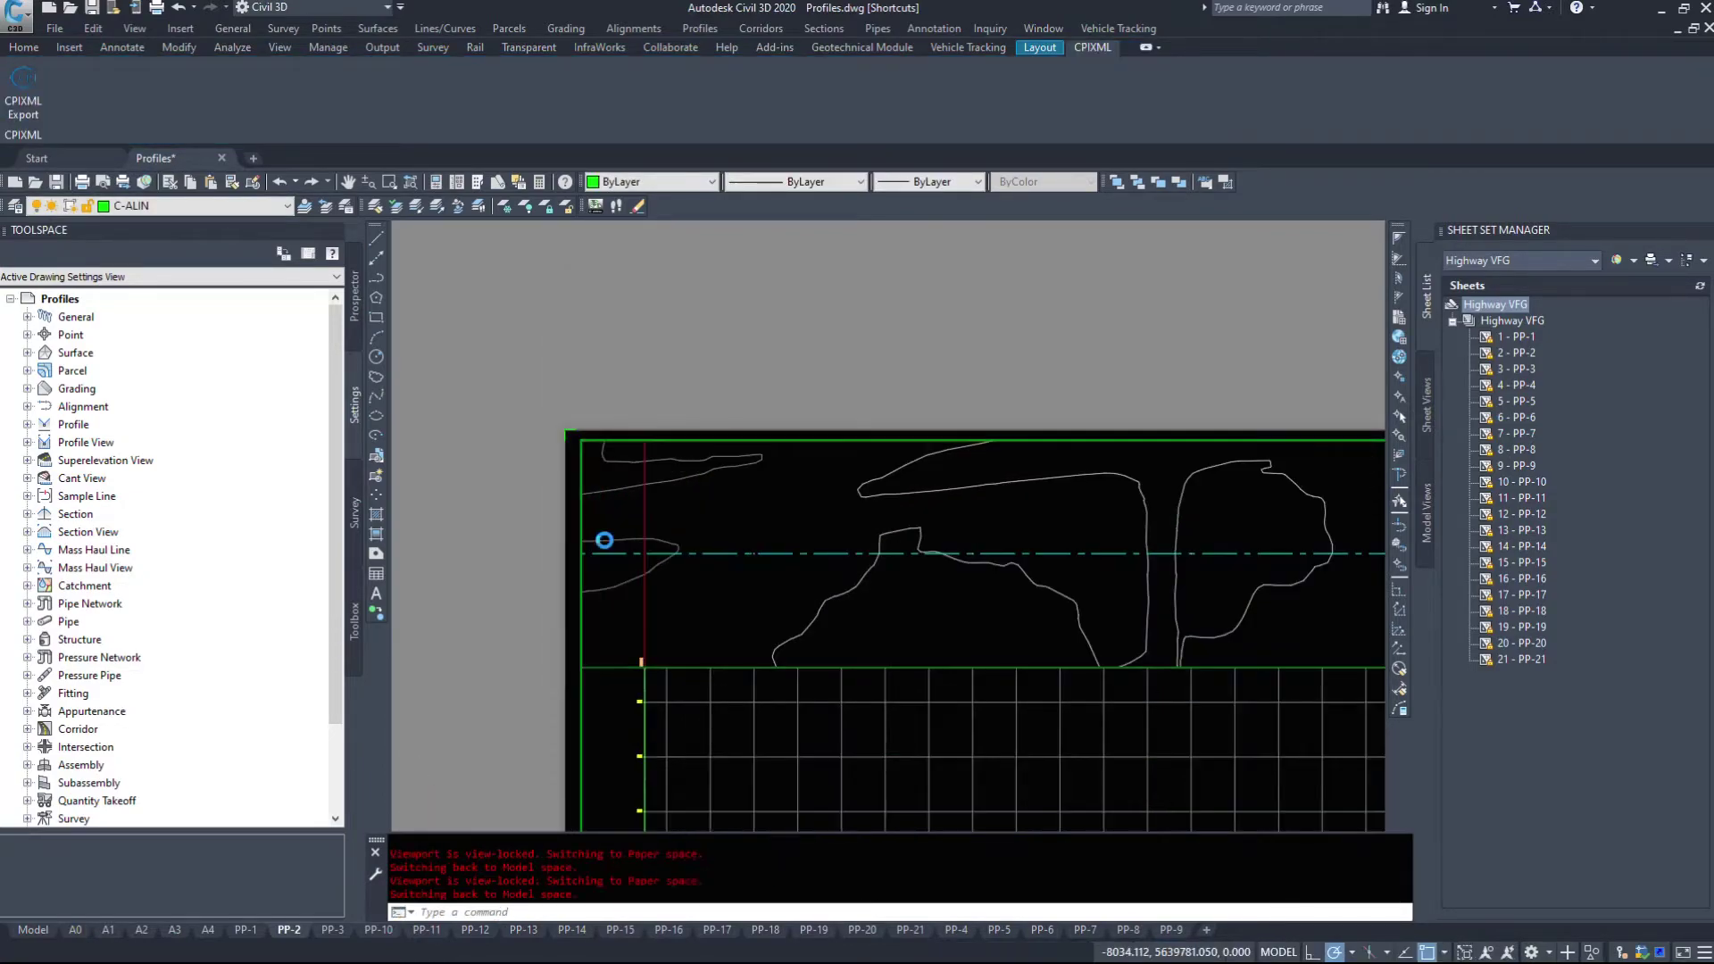
scroll(996, 594, "down", 2)
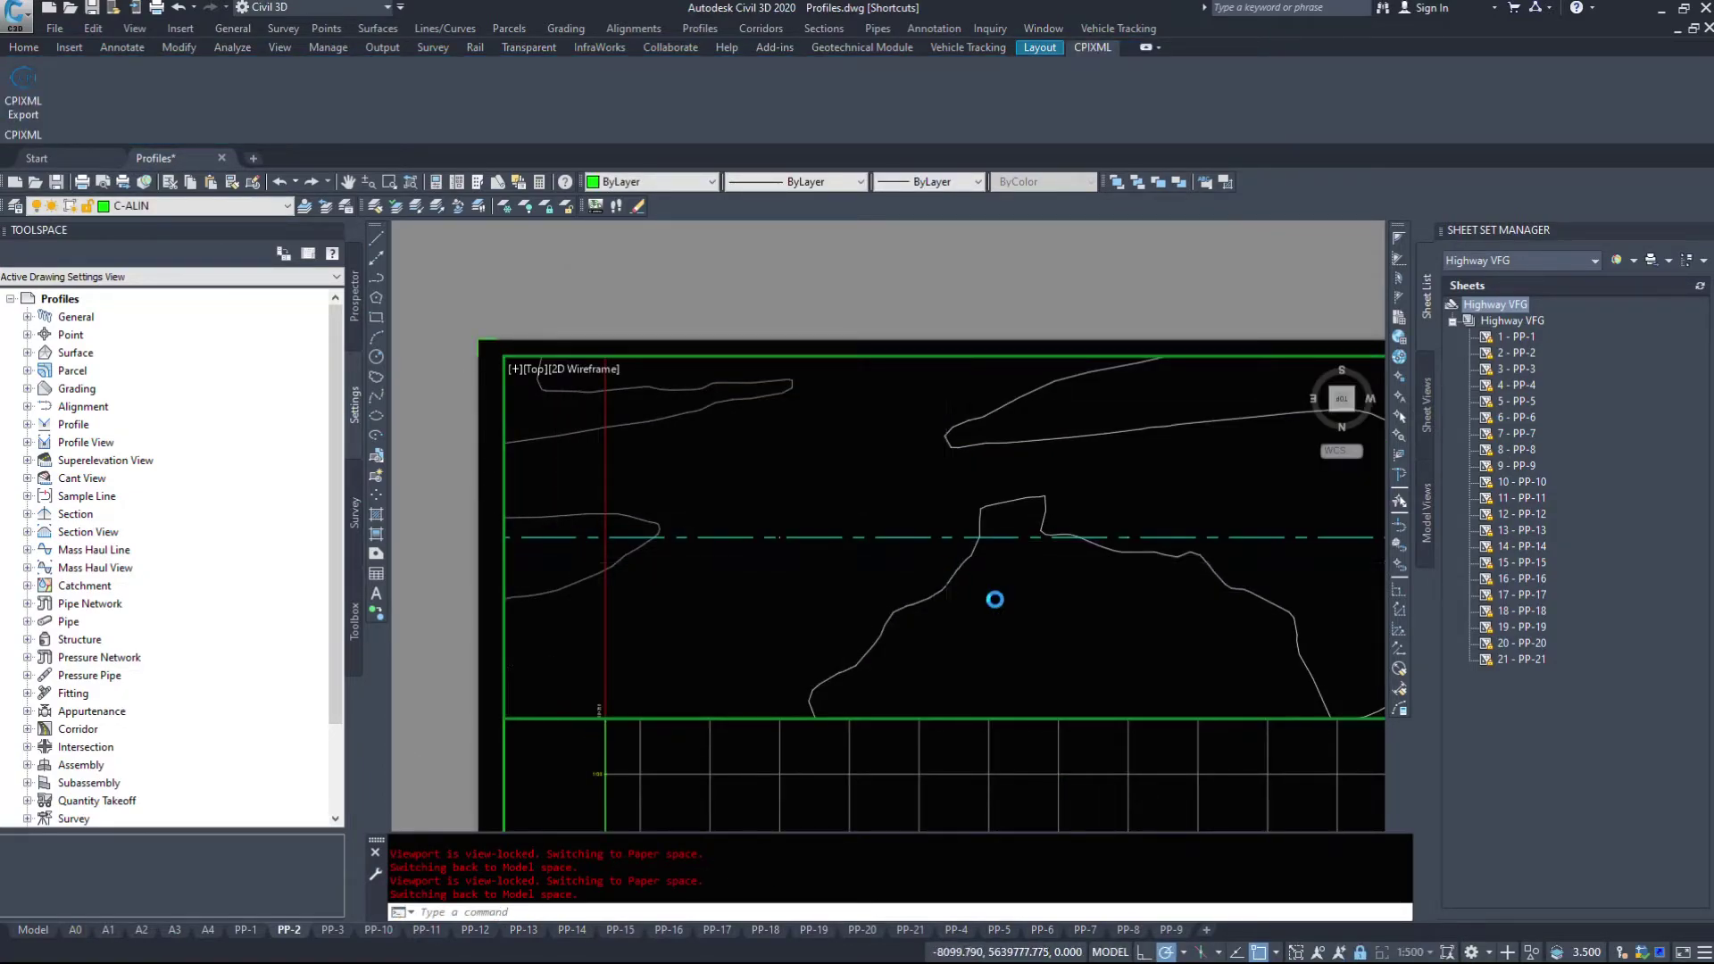
- Return the layout to paper space above the view-locked plan and profile viewports
double_click(899, 314)
left_click(834, 314)
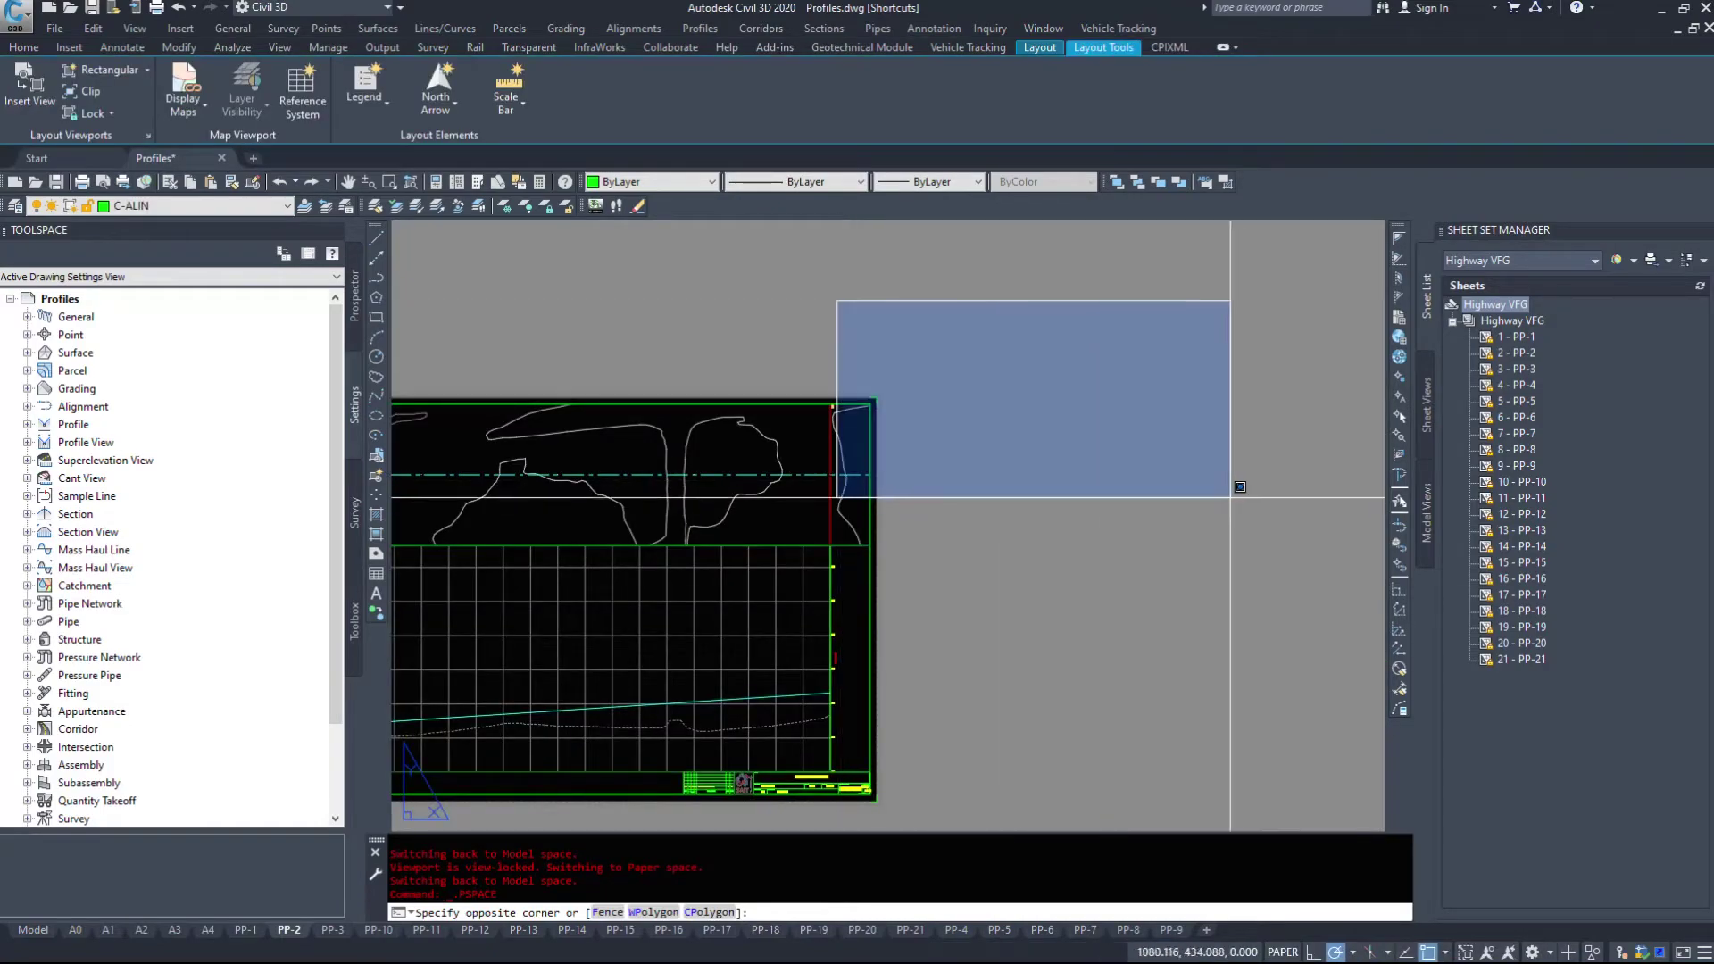
left_click(1236, 485)
scroll(875, 507, "down", 2)
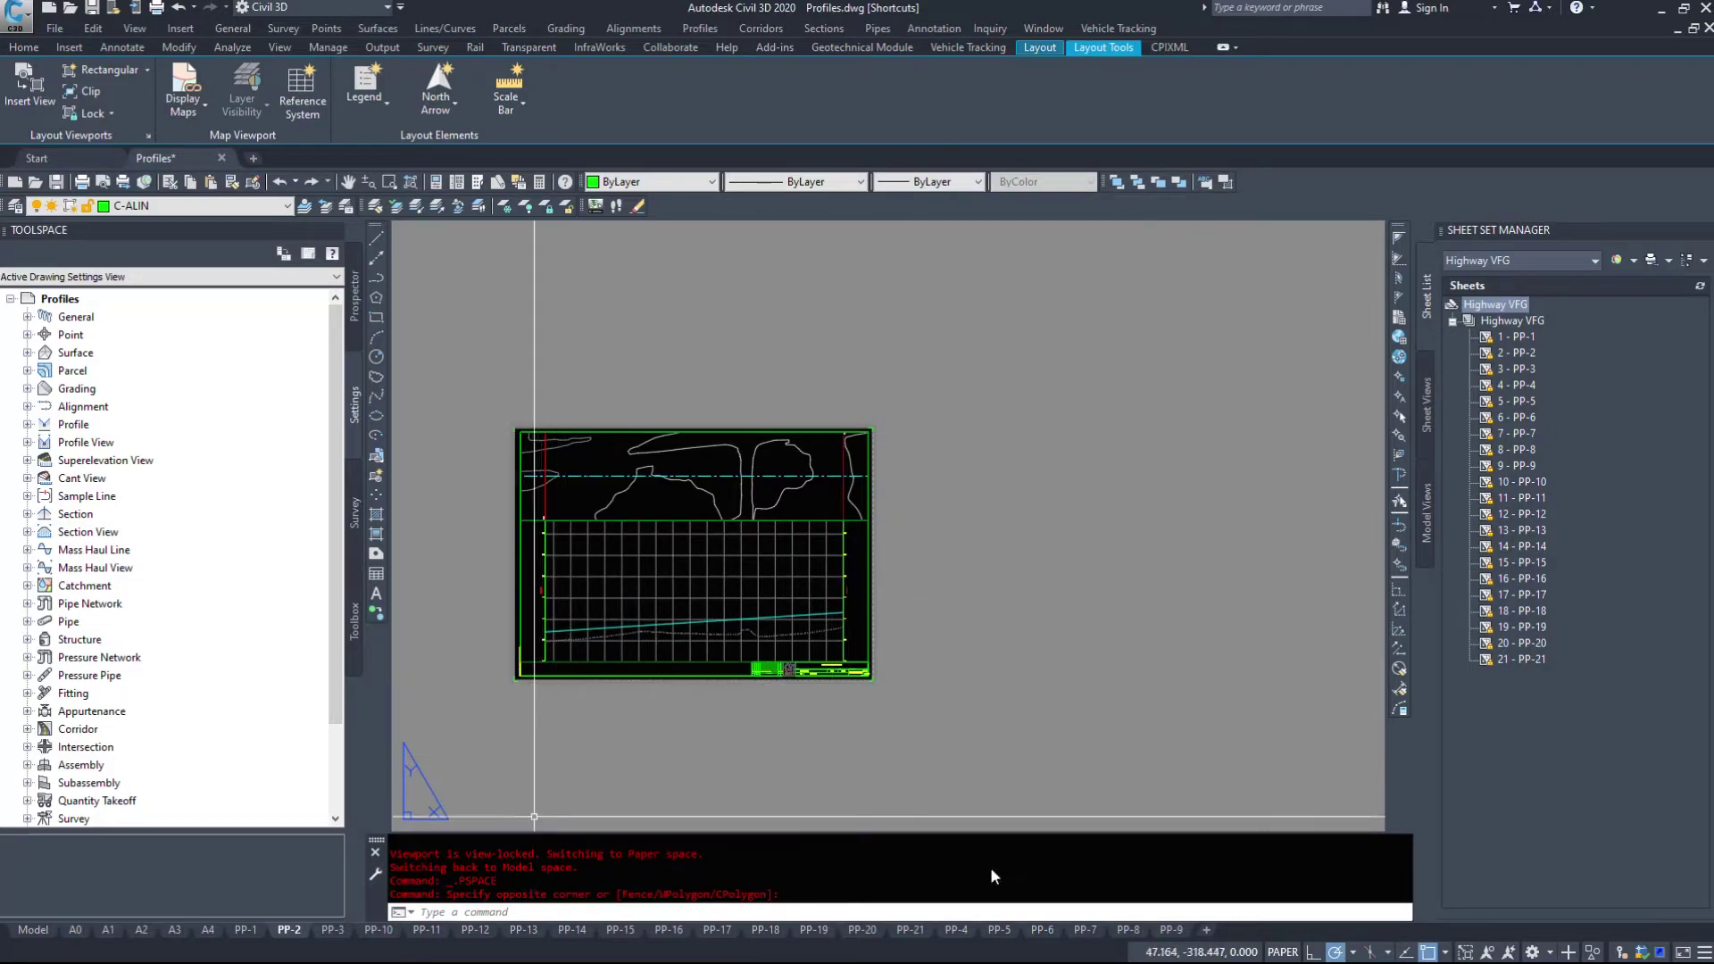
- Move the PP-4 layout tab so it sits right after PP-3
left_click(960, 934)
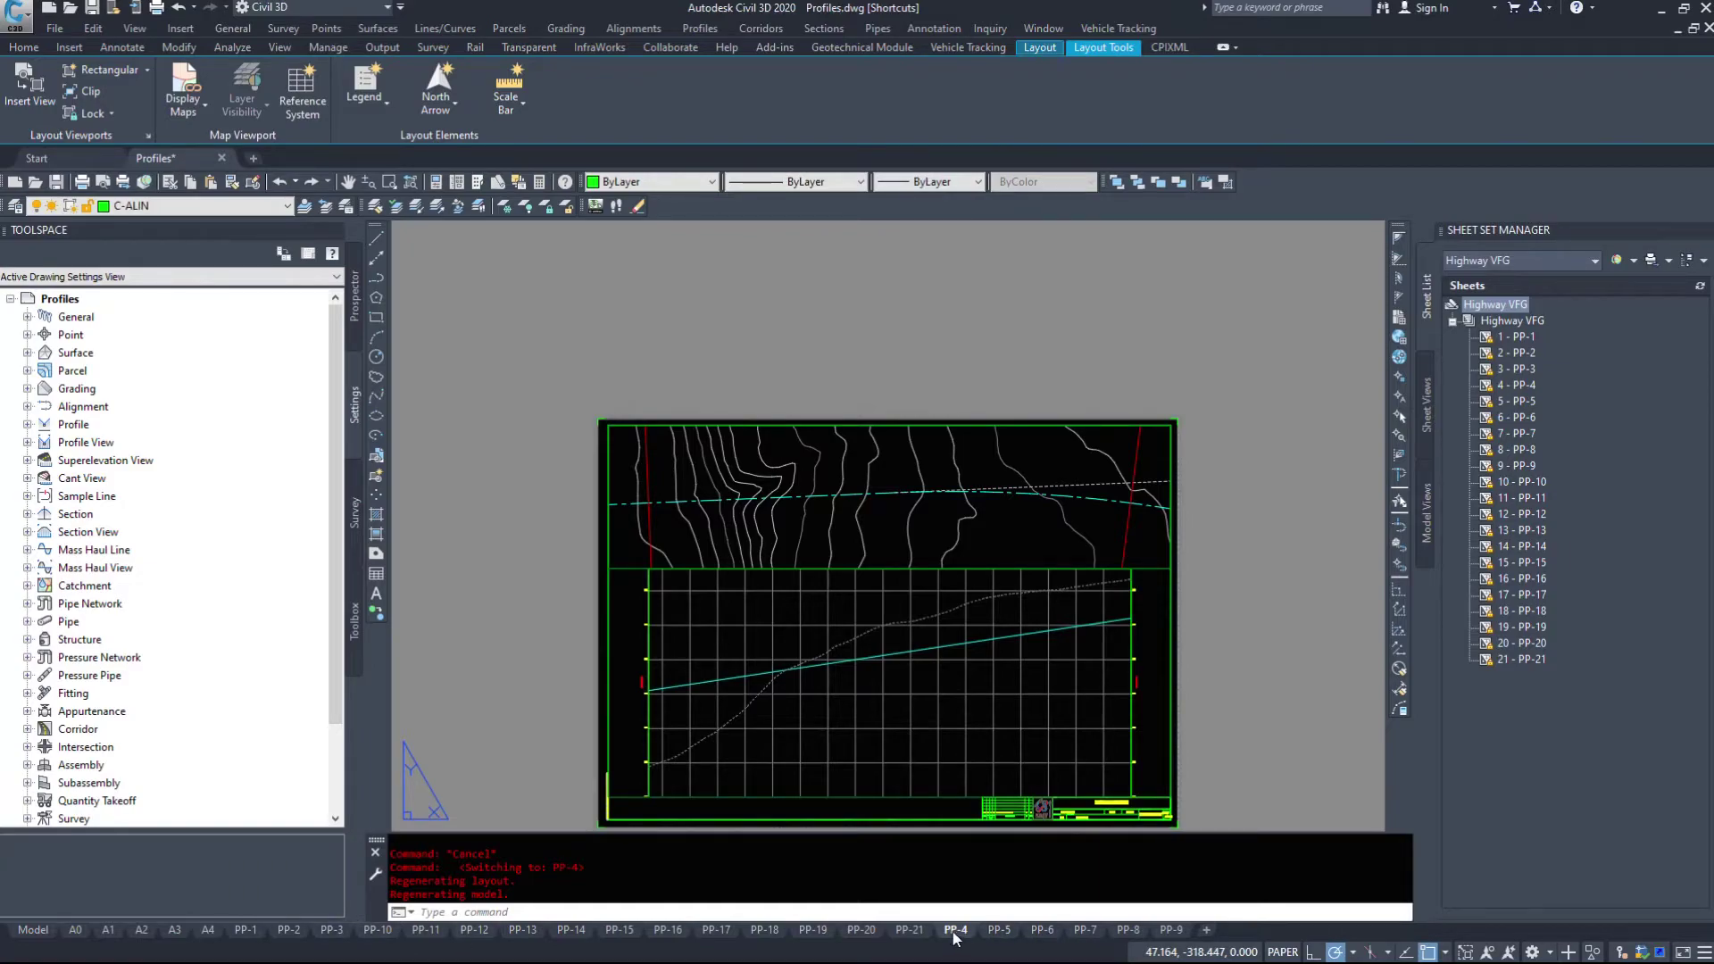
left_click_drag(955, 934, 371, 930)
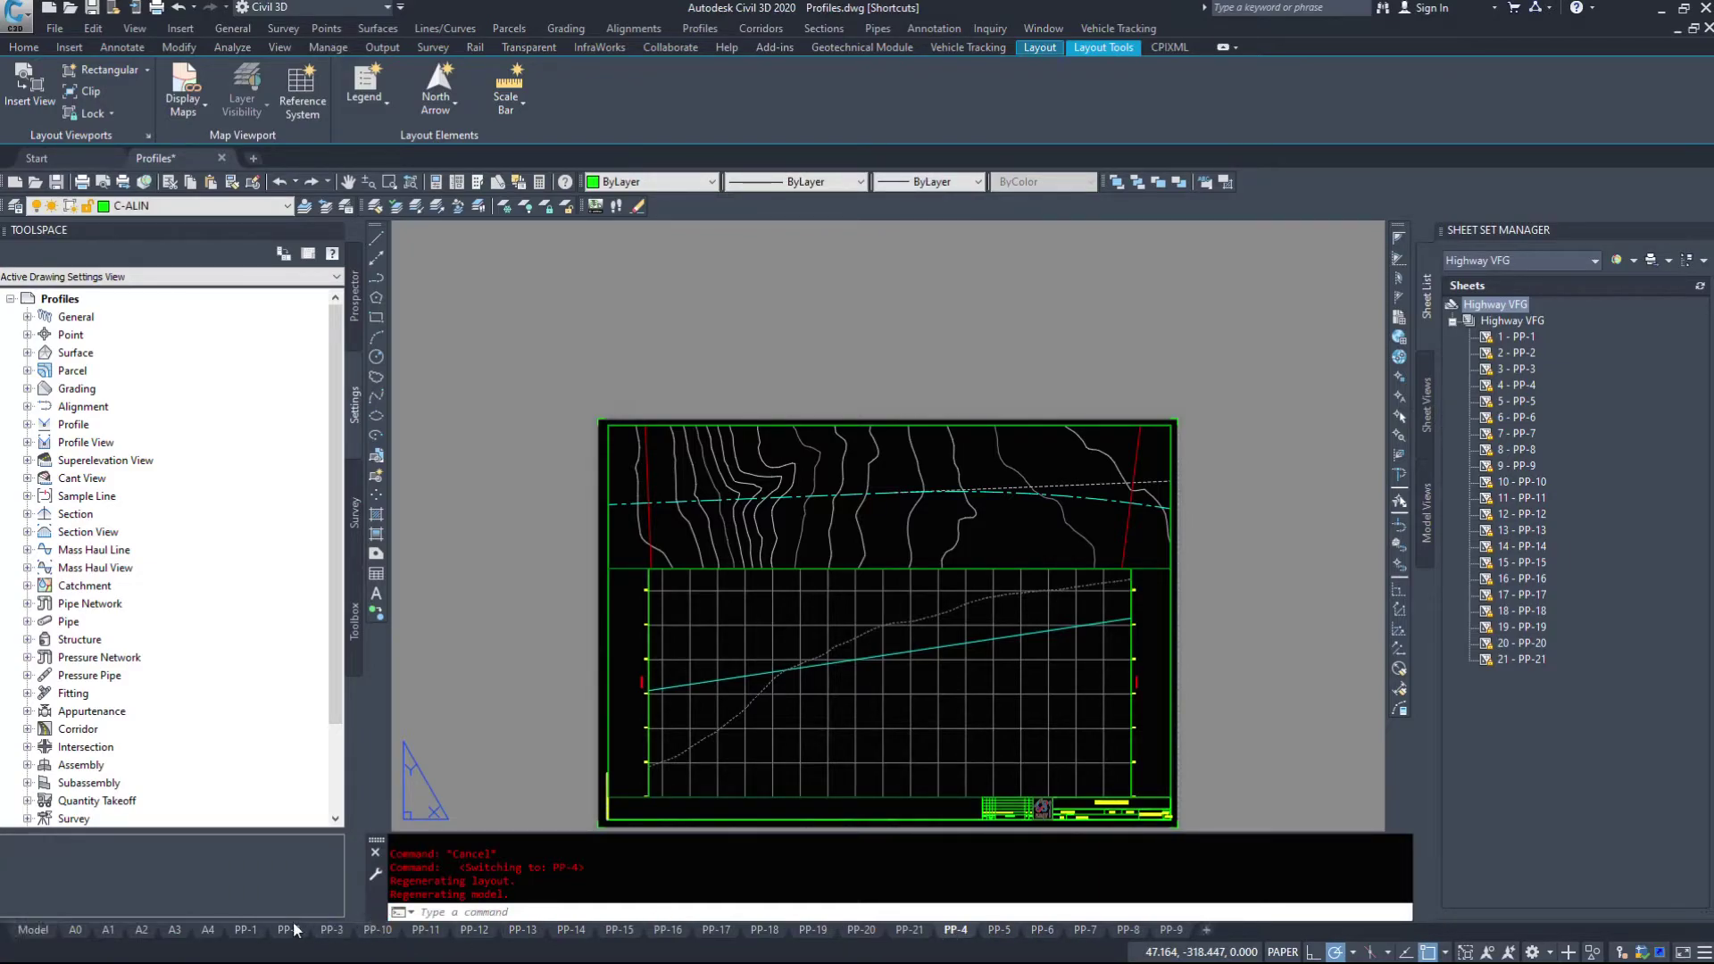
right_click(247, 929)
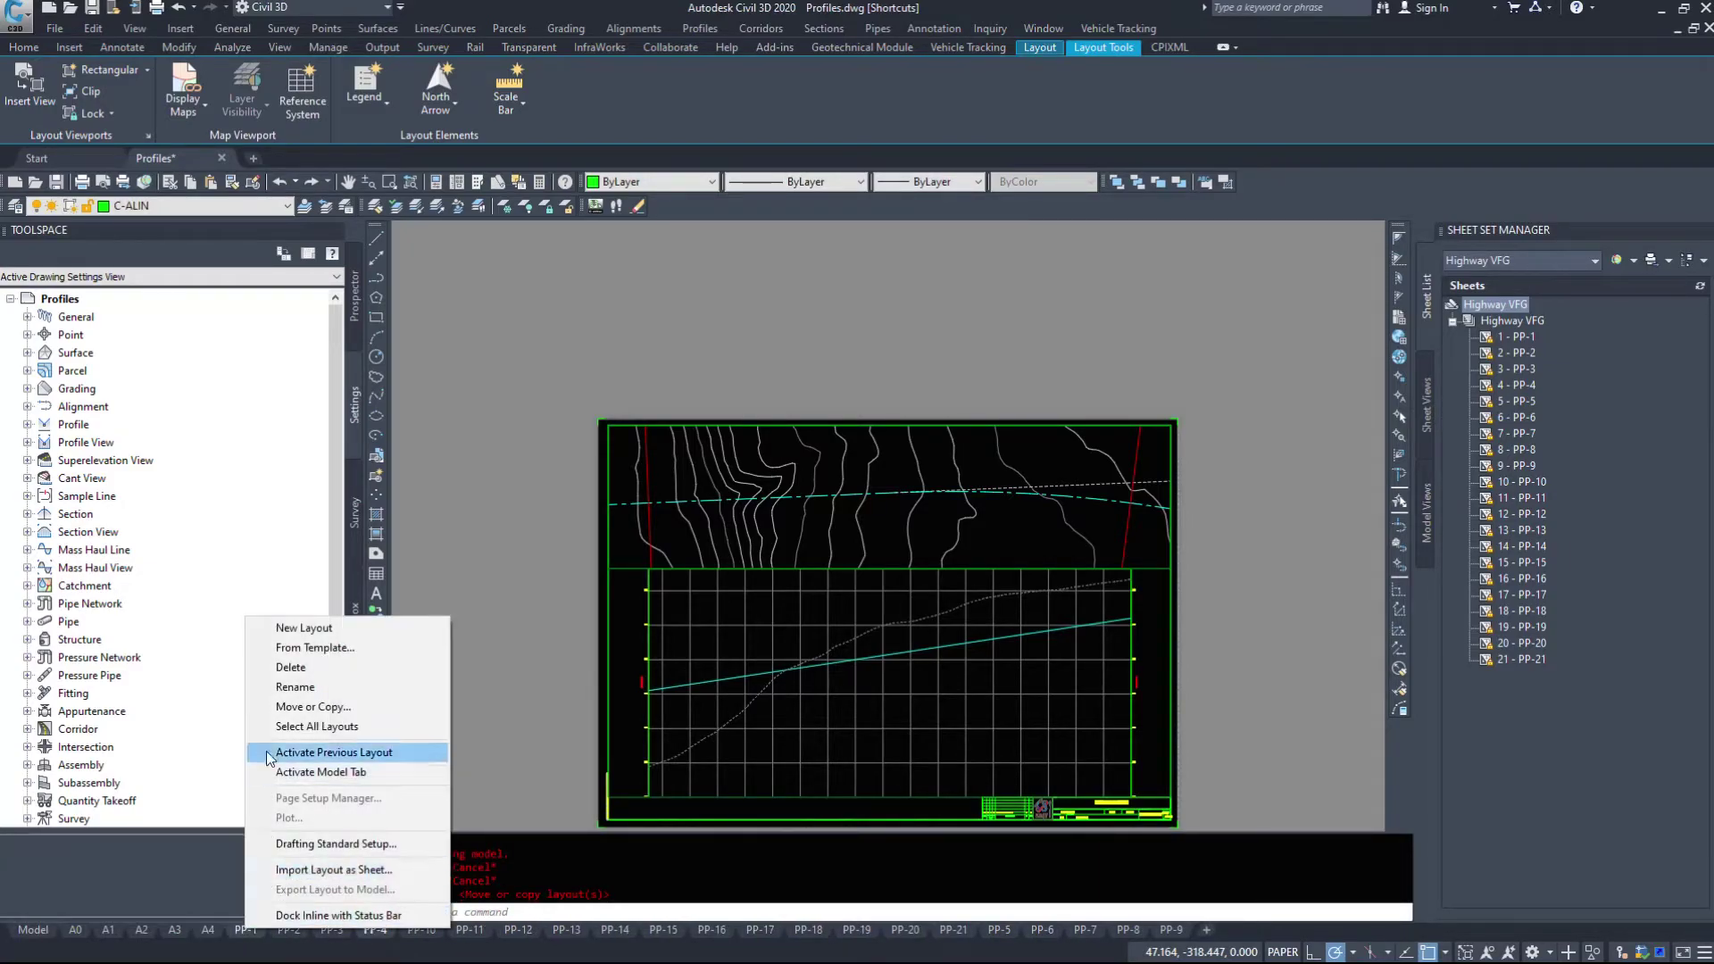
- Review PP-1's plot settings (A1 landscape, 1:1, extents, centred) and close the Plot dialog
left_click(245, 932)
right_click(244, 932)
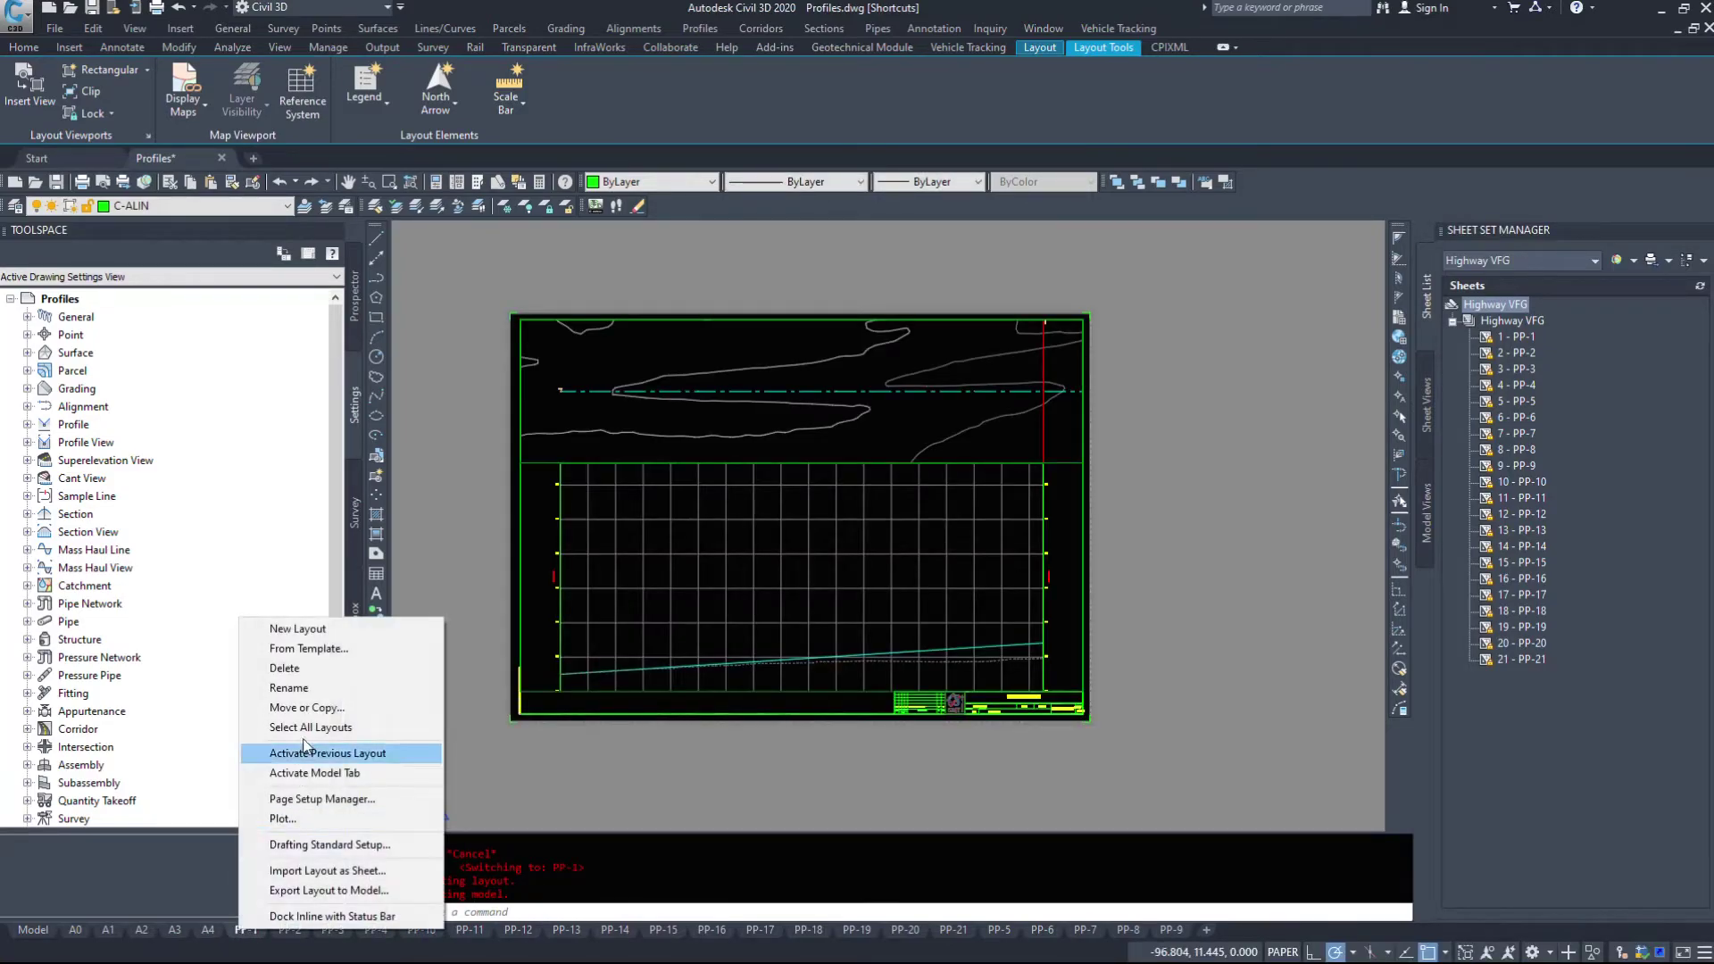
left_click(313, 819)
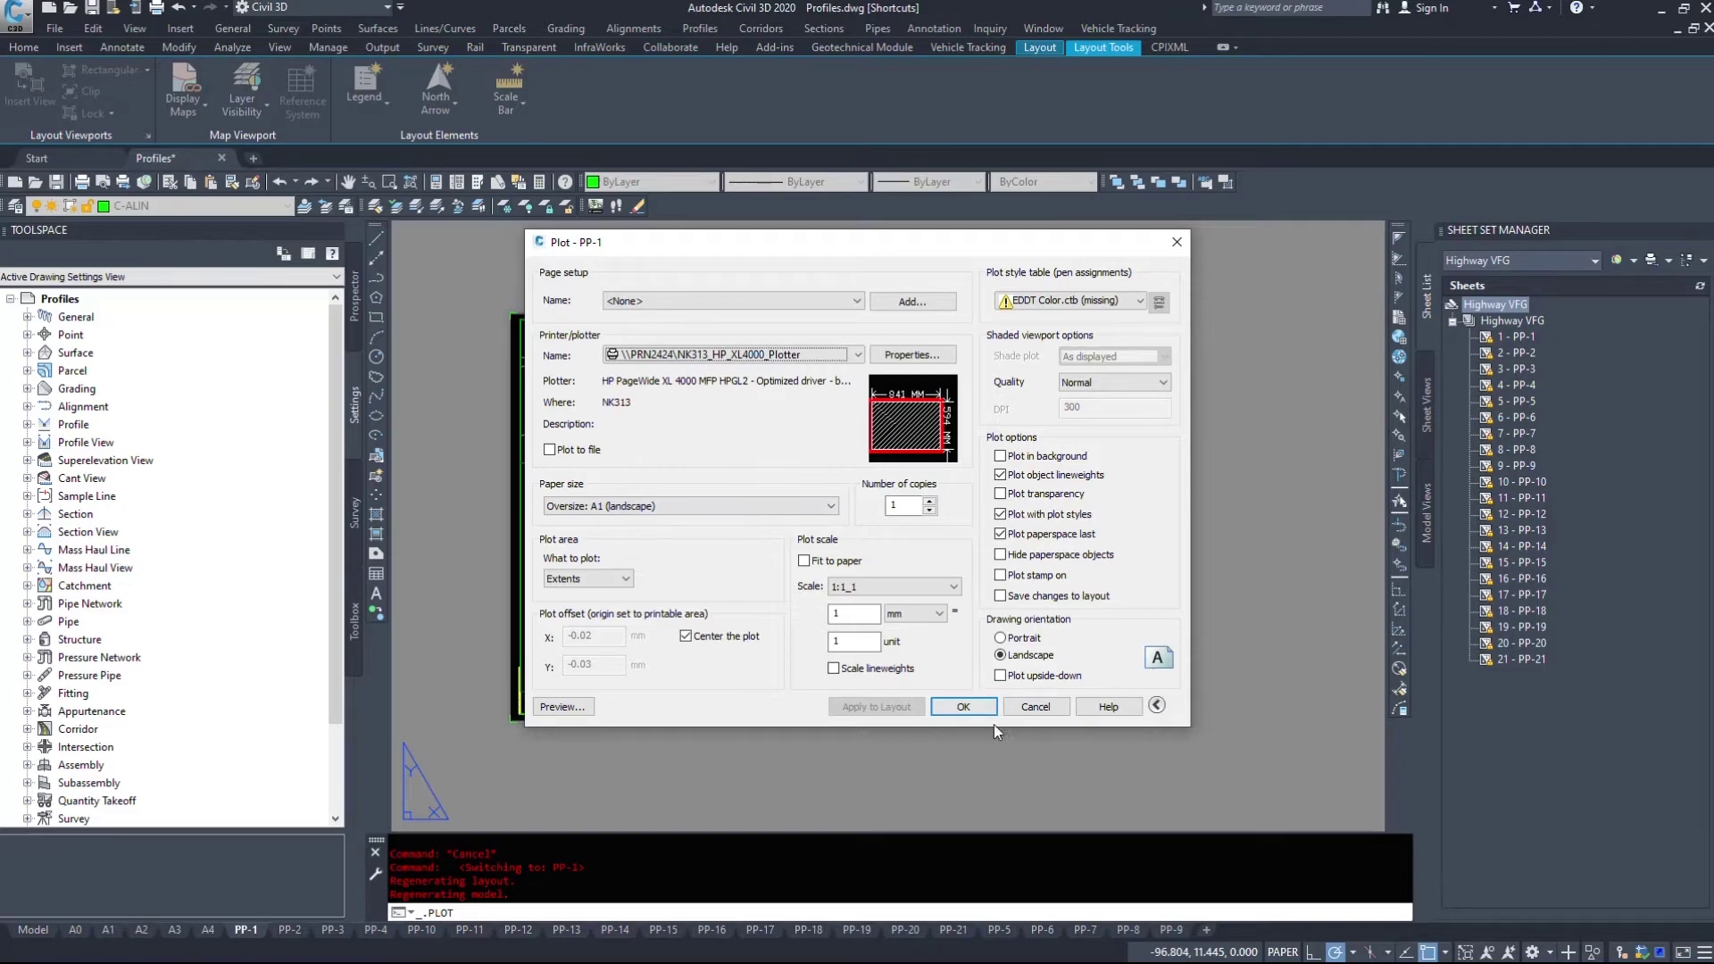
left_click(963, 706)
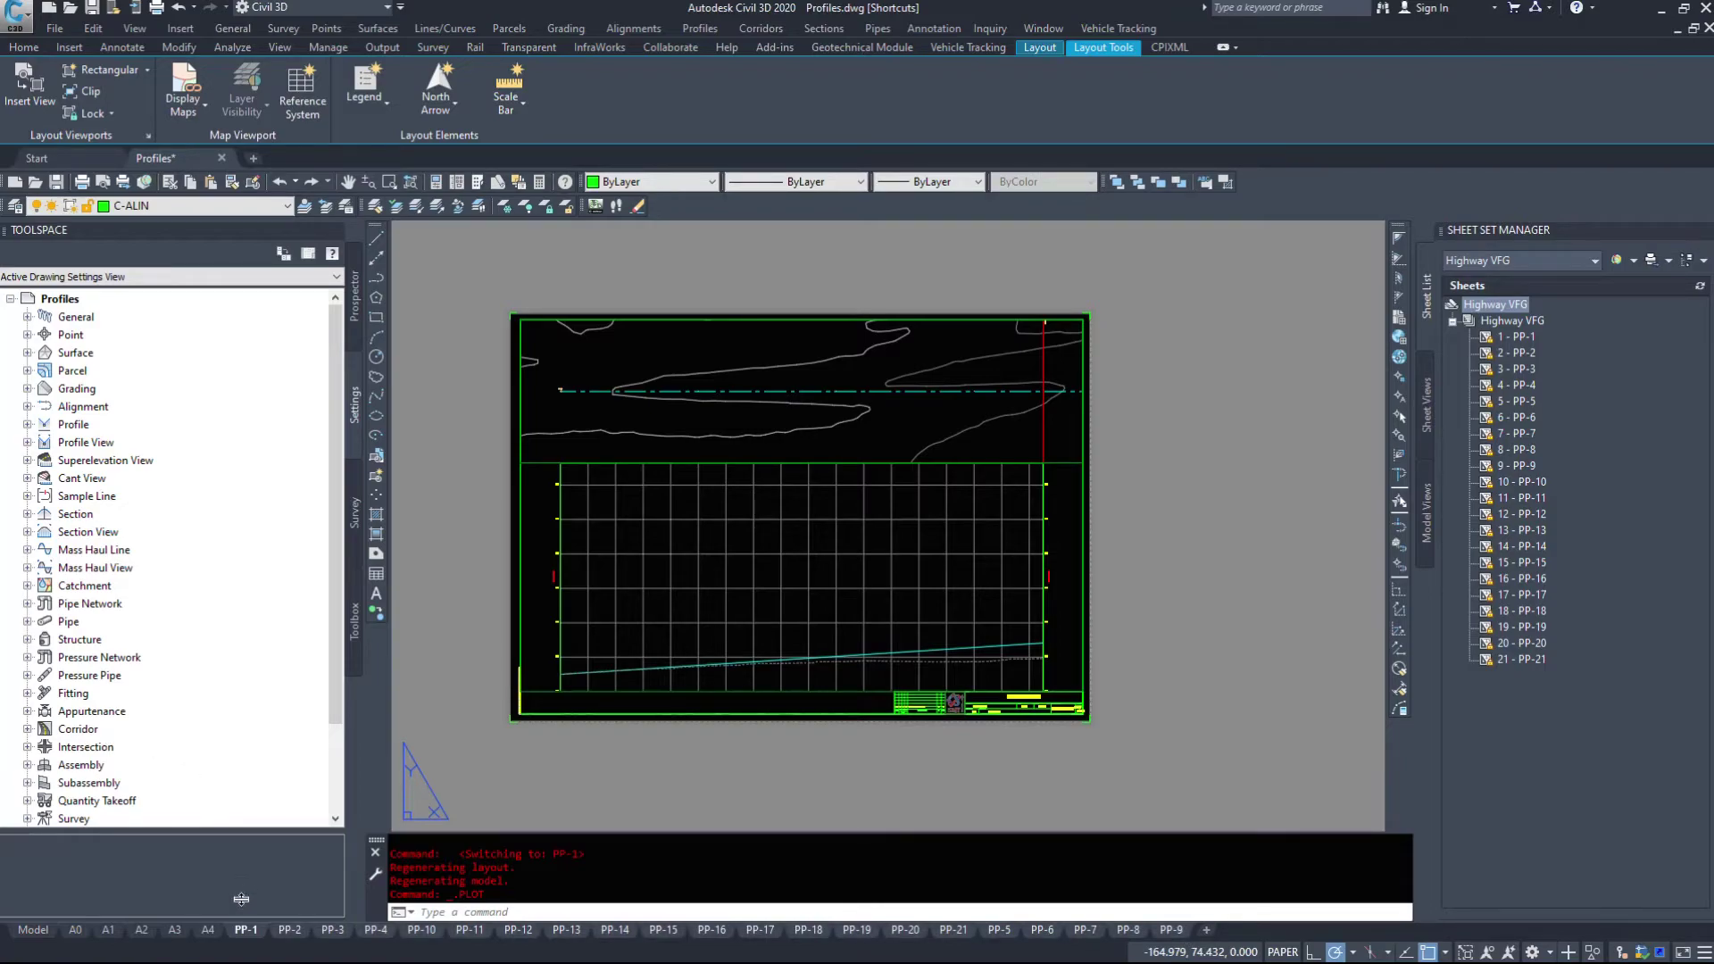
- Publish the selected layouts to PDF with the current preset as Profiles.pdf
right_click(251, 940)
left_click(337, 820)
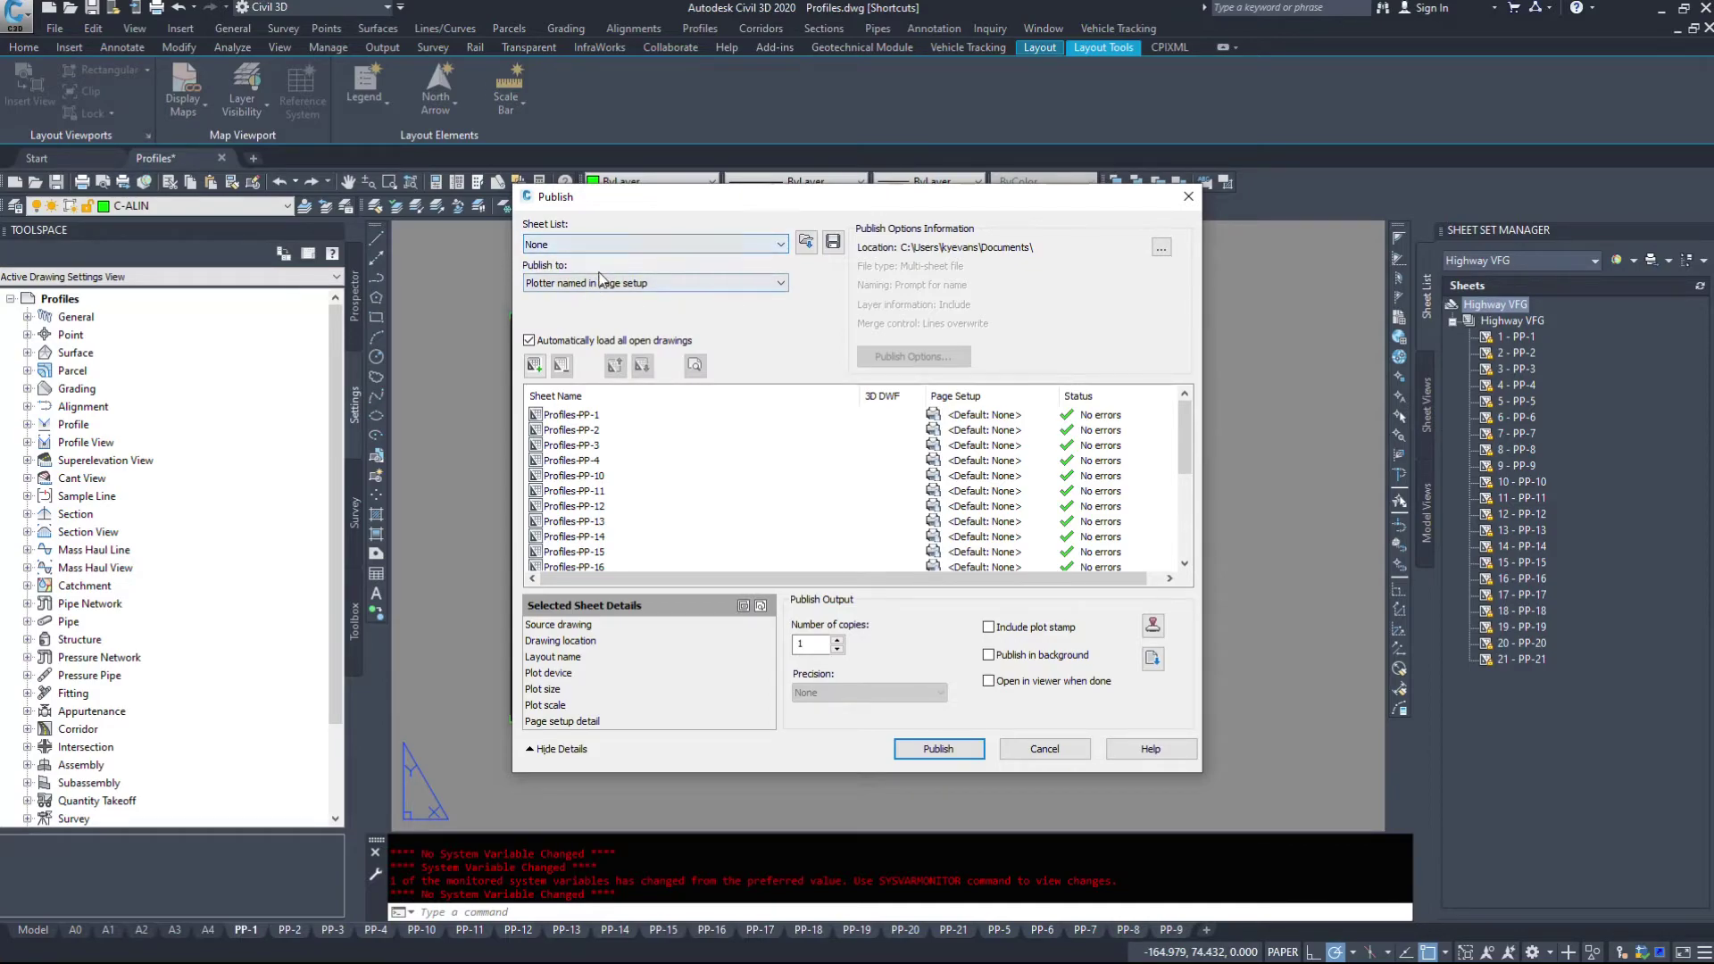
left_click(602, 282)
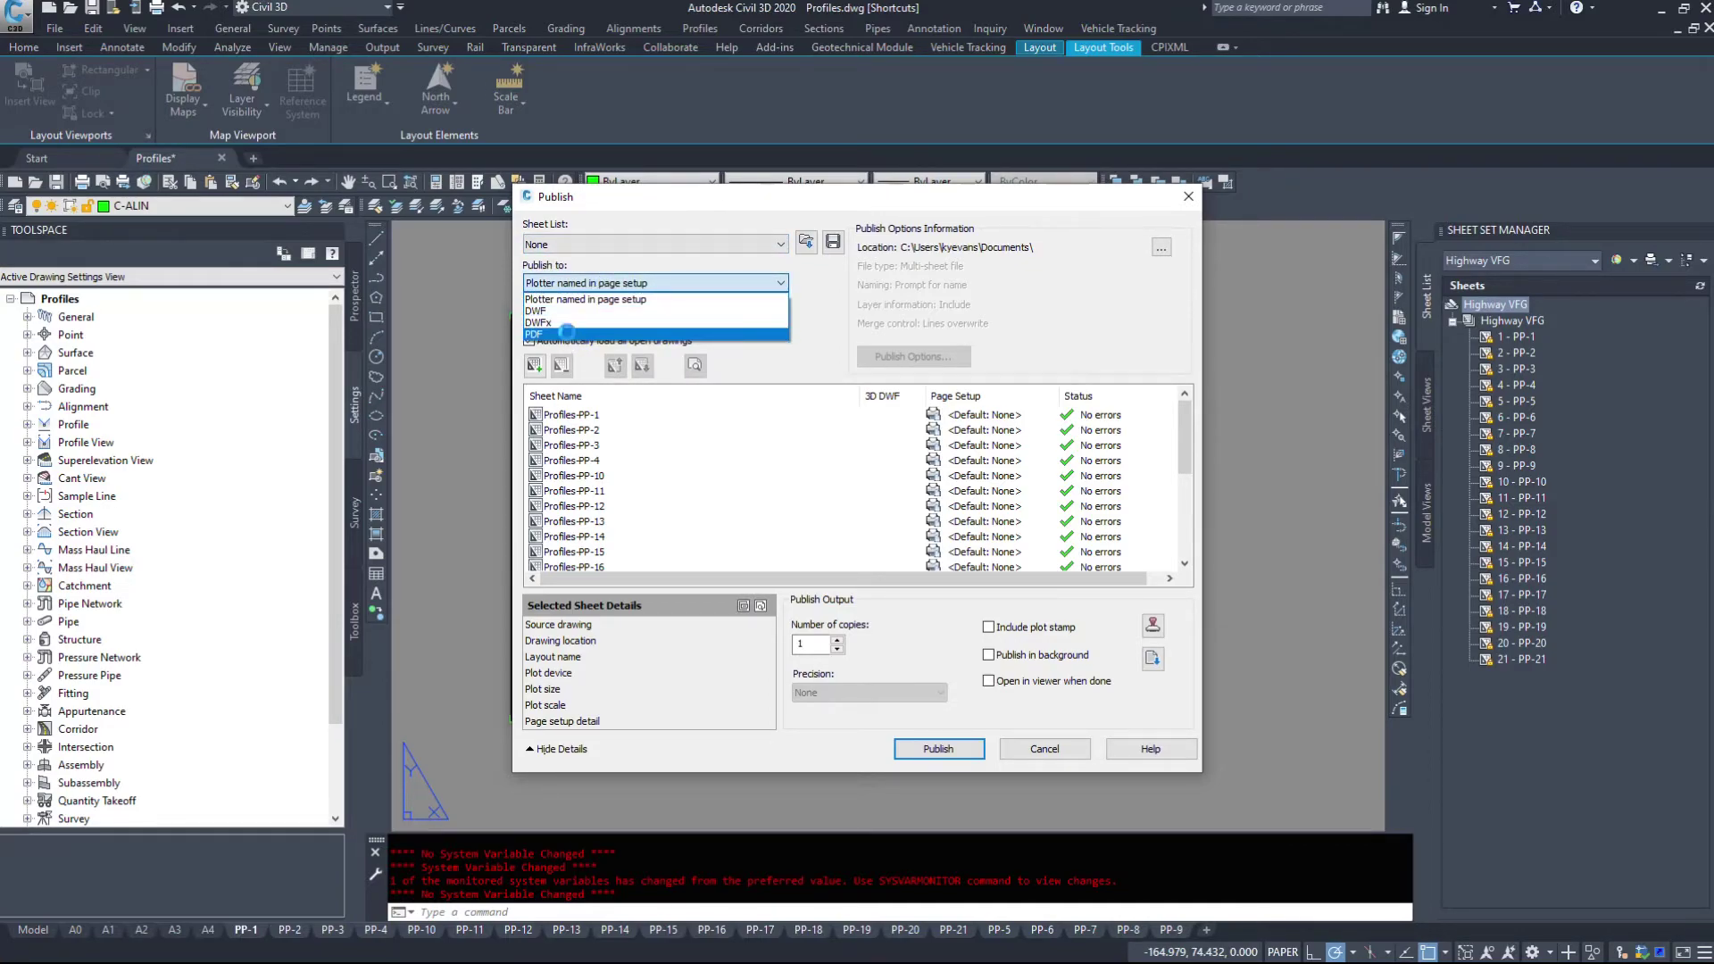
left_click(568, 334)
left_click(714, 314)
left_click(705, 327)
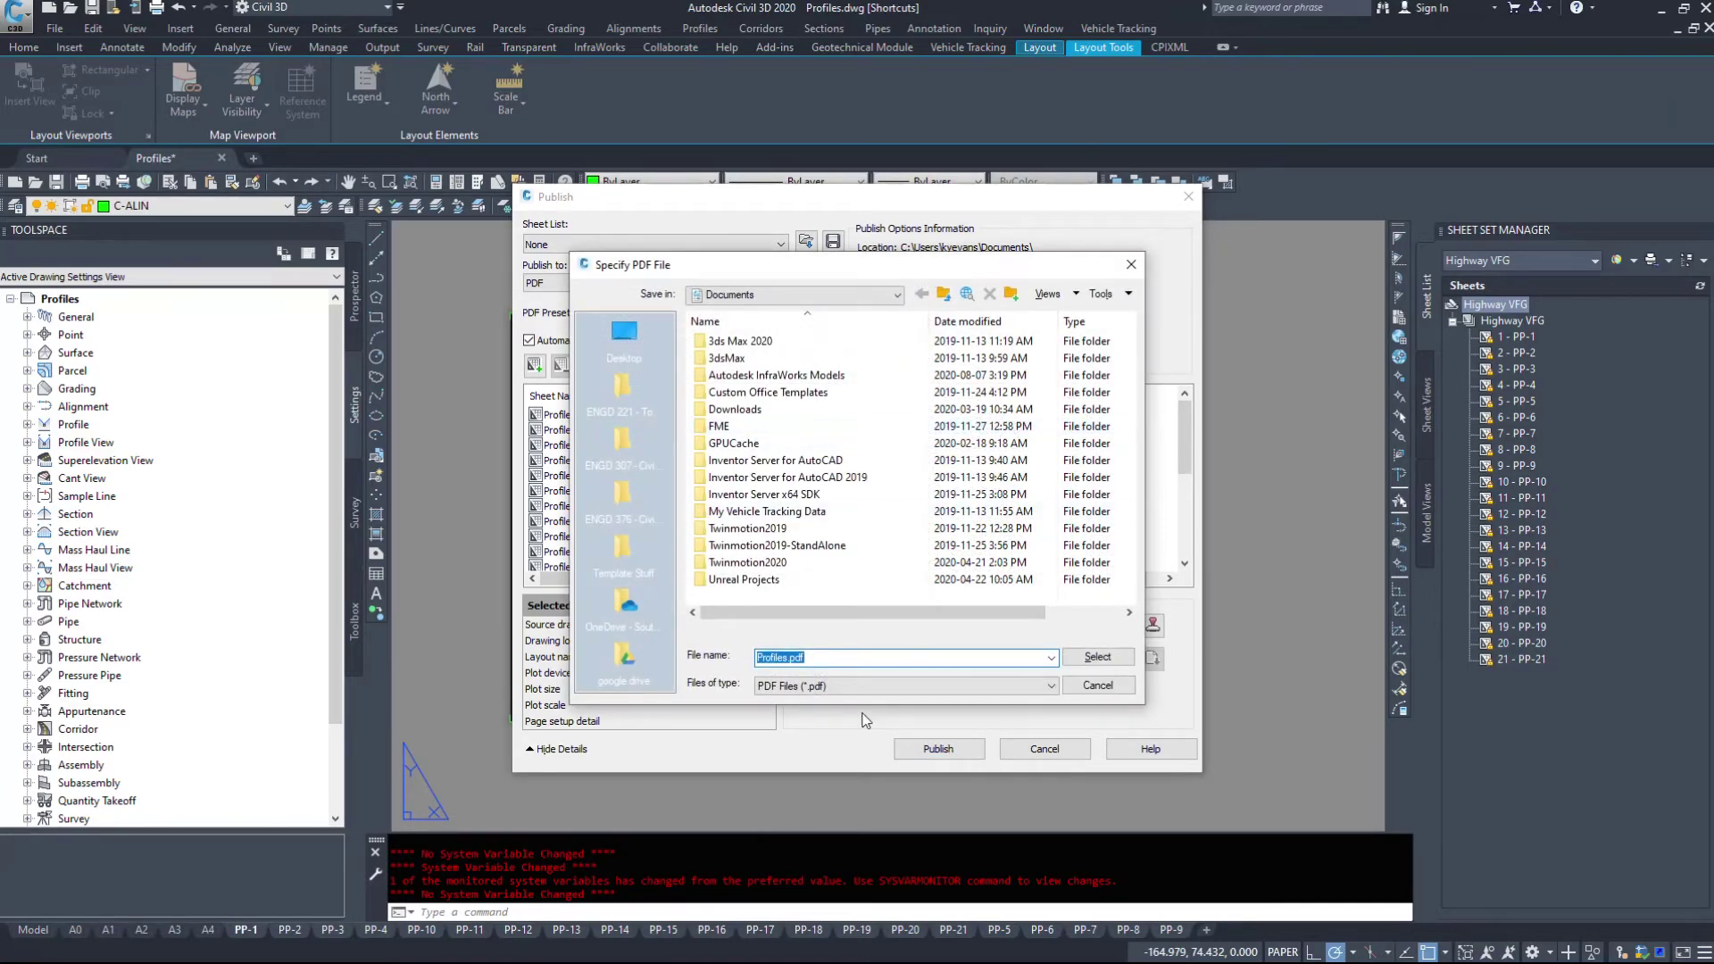
left_click(1102, 657)
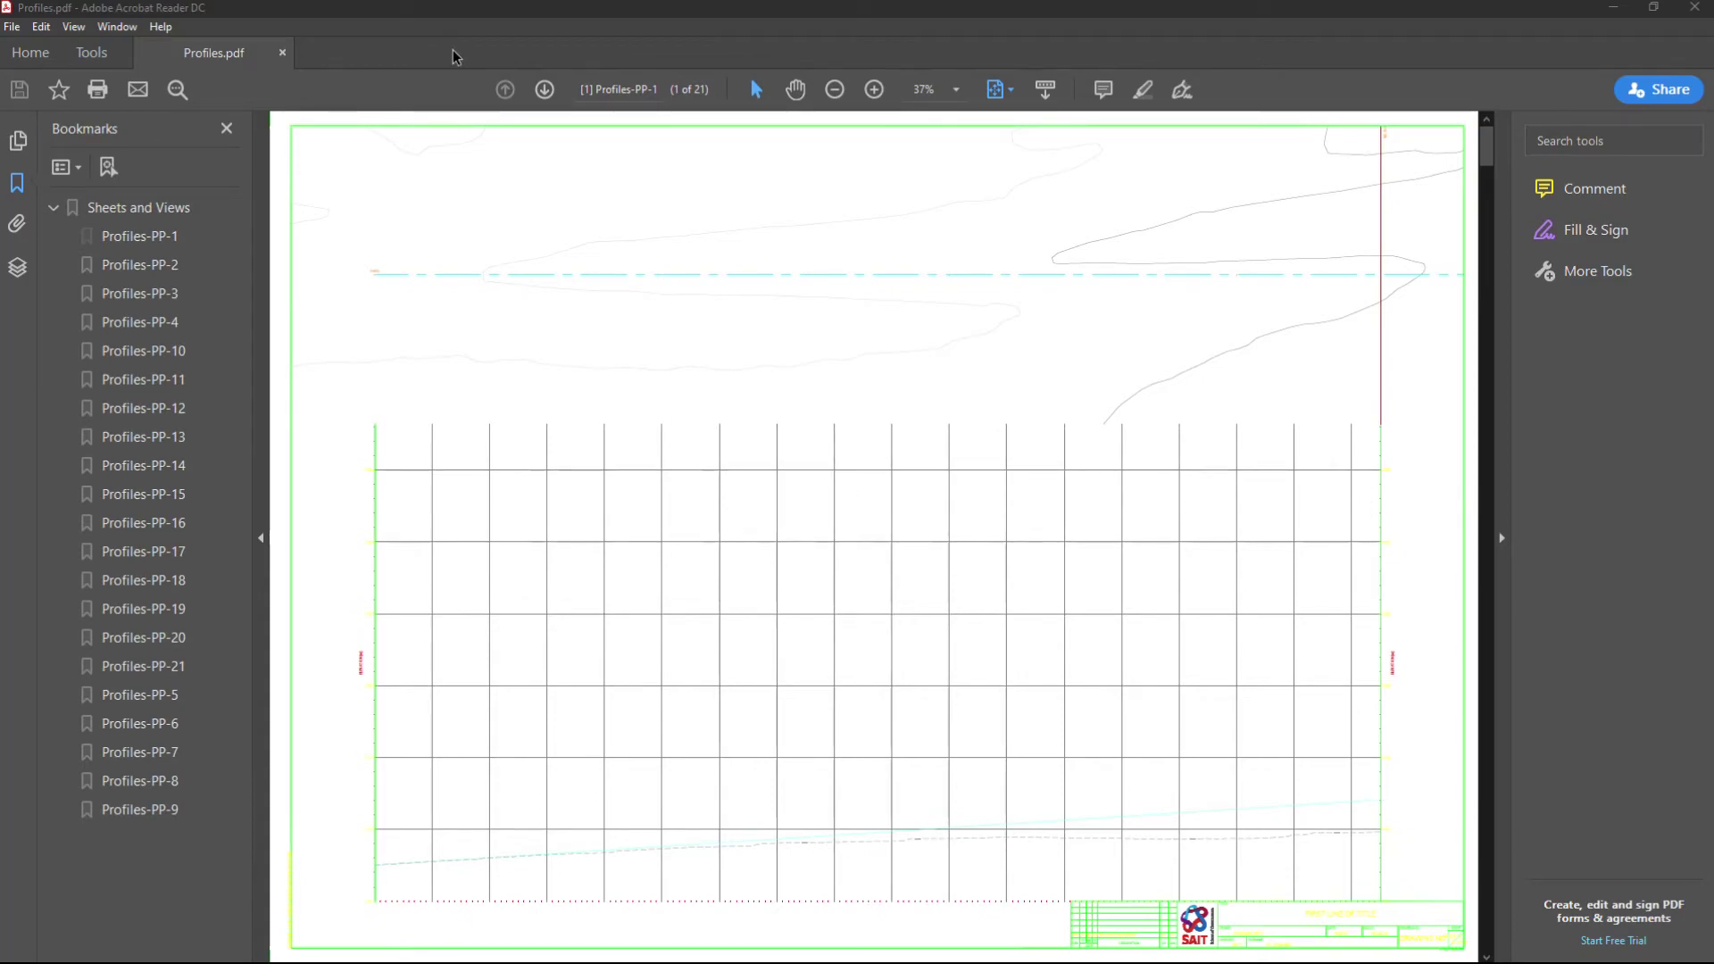
- Scroll through Profiles.pdf in Acrobat Reader to the last page, 21 of 21 (PP-9)
scroll(795, 406, "down", 1)
scroll(938, 497, "down", 3)
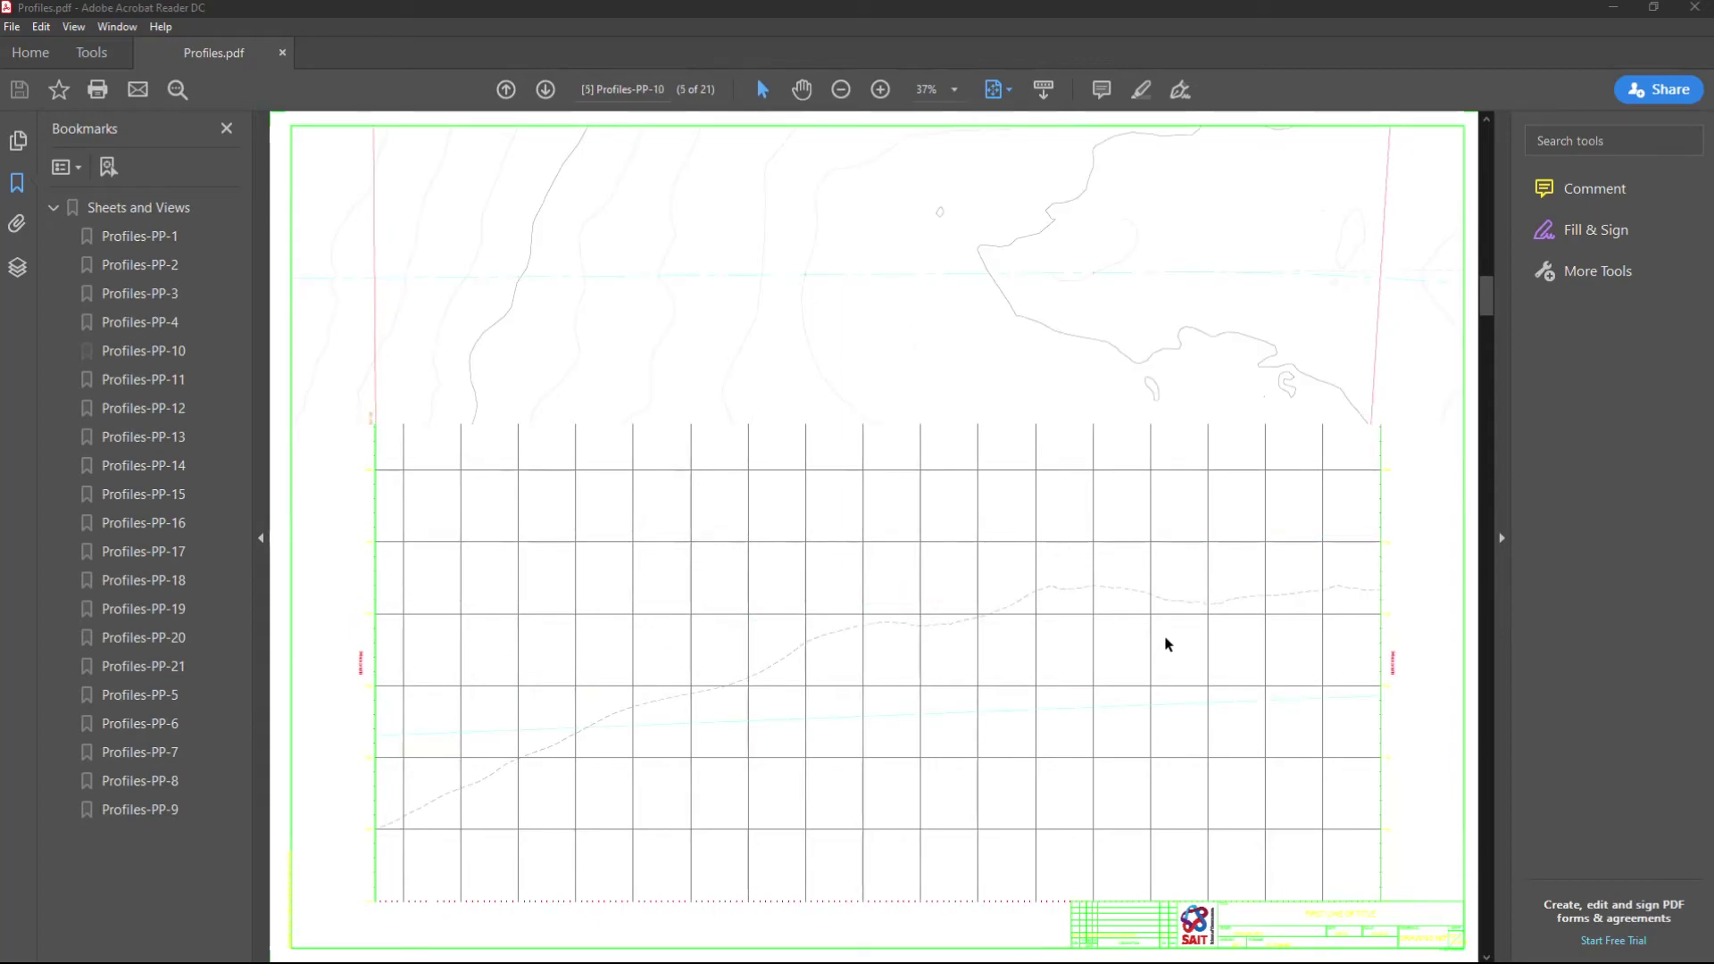
scroll(1167, 649, "down", 4)
scroll(1167, 659, "up", 8)
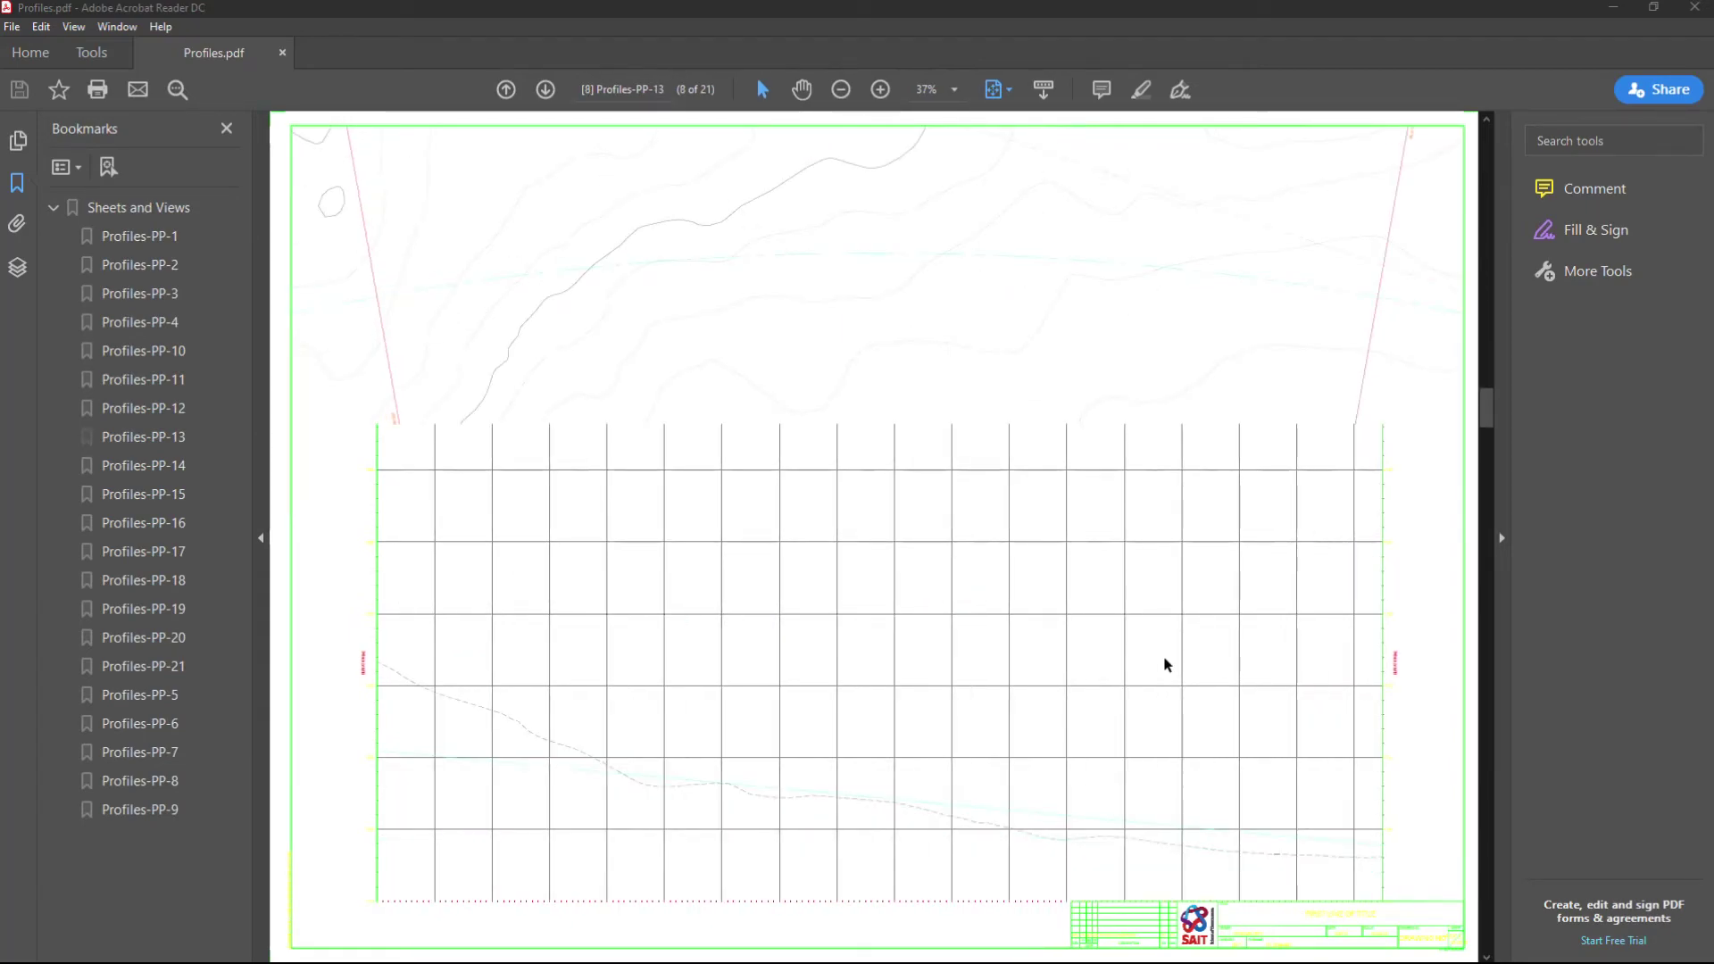
scroll(862, 431, "down", 4)
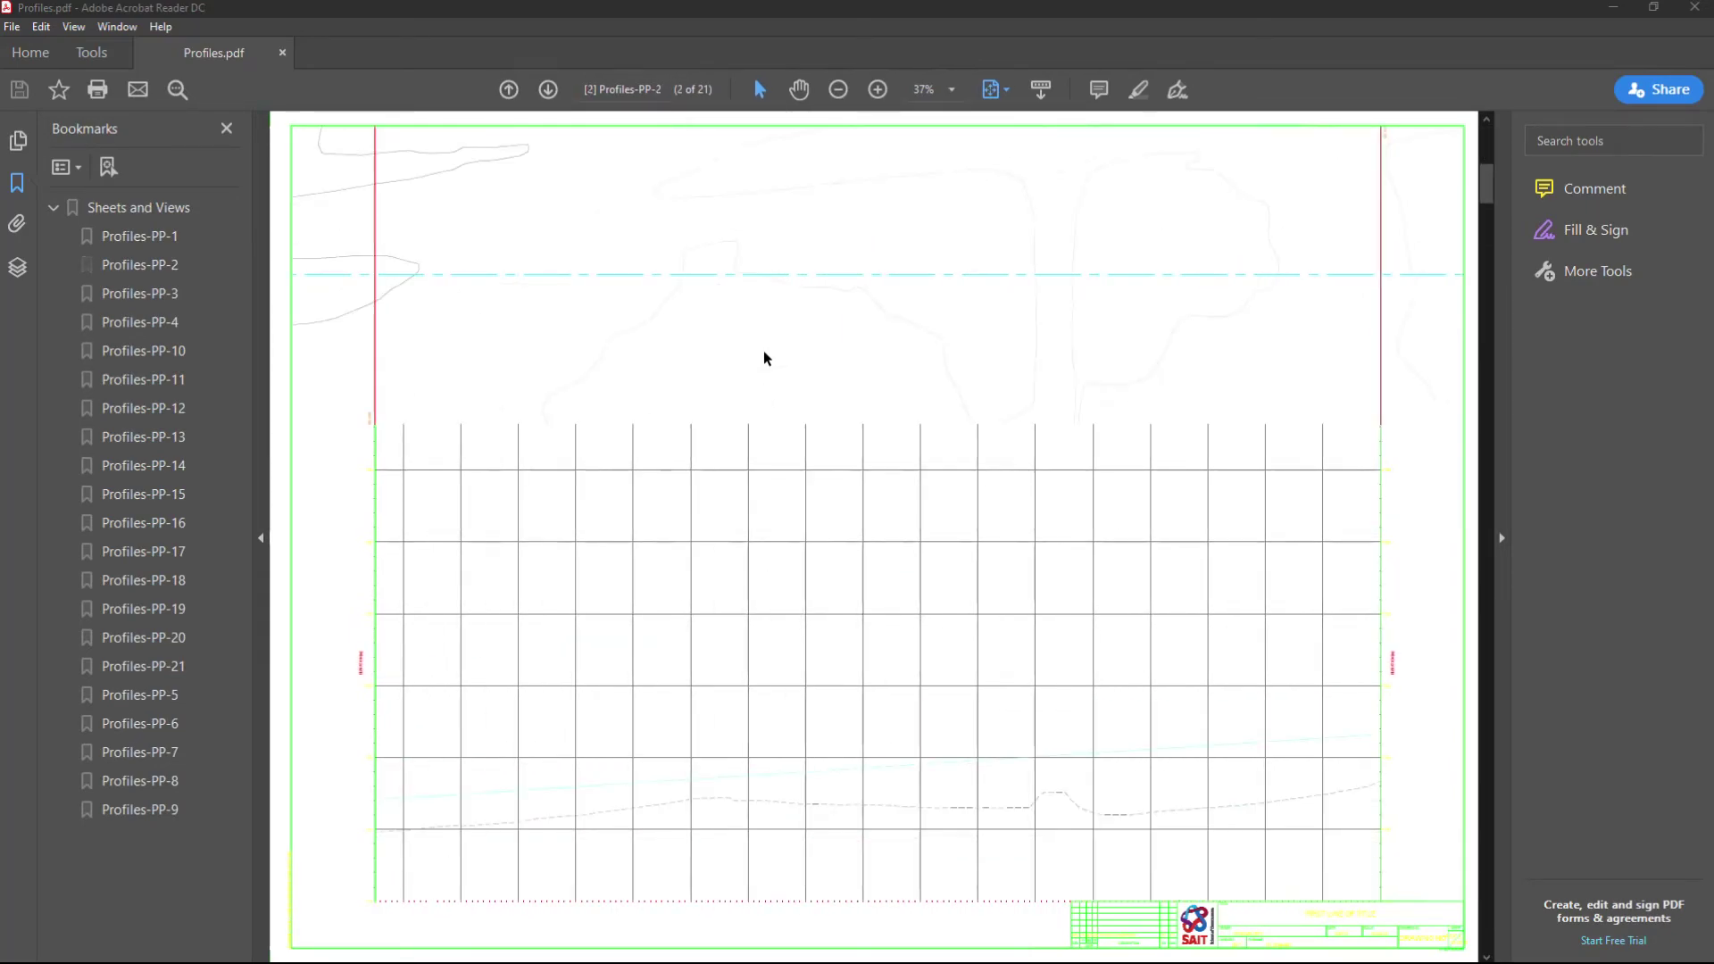
scroll(1065, 302, "down", 4)
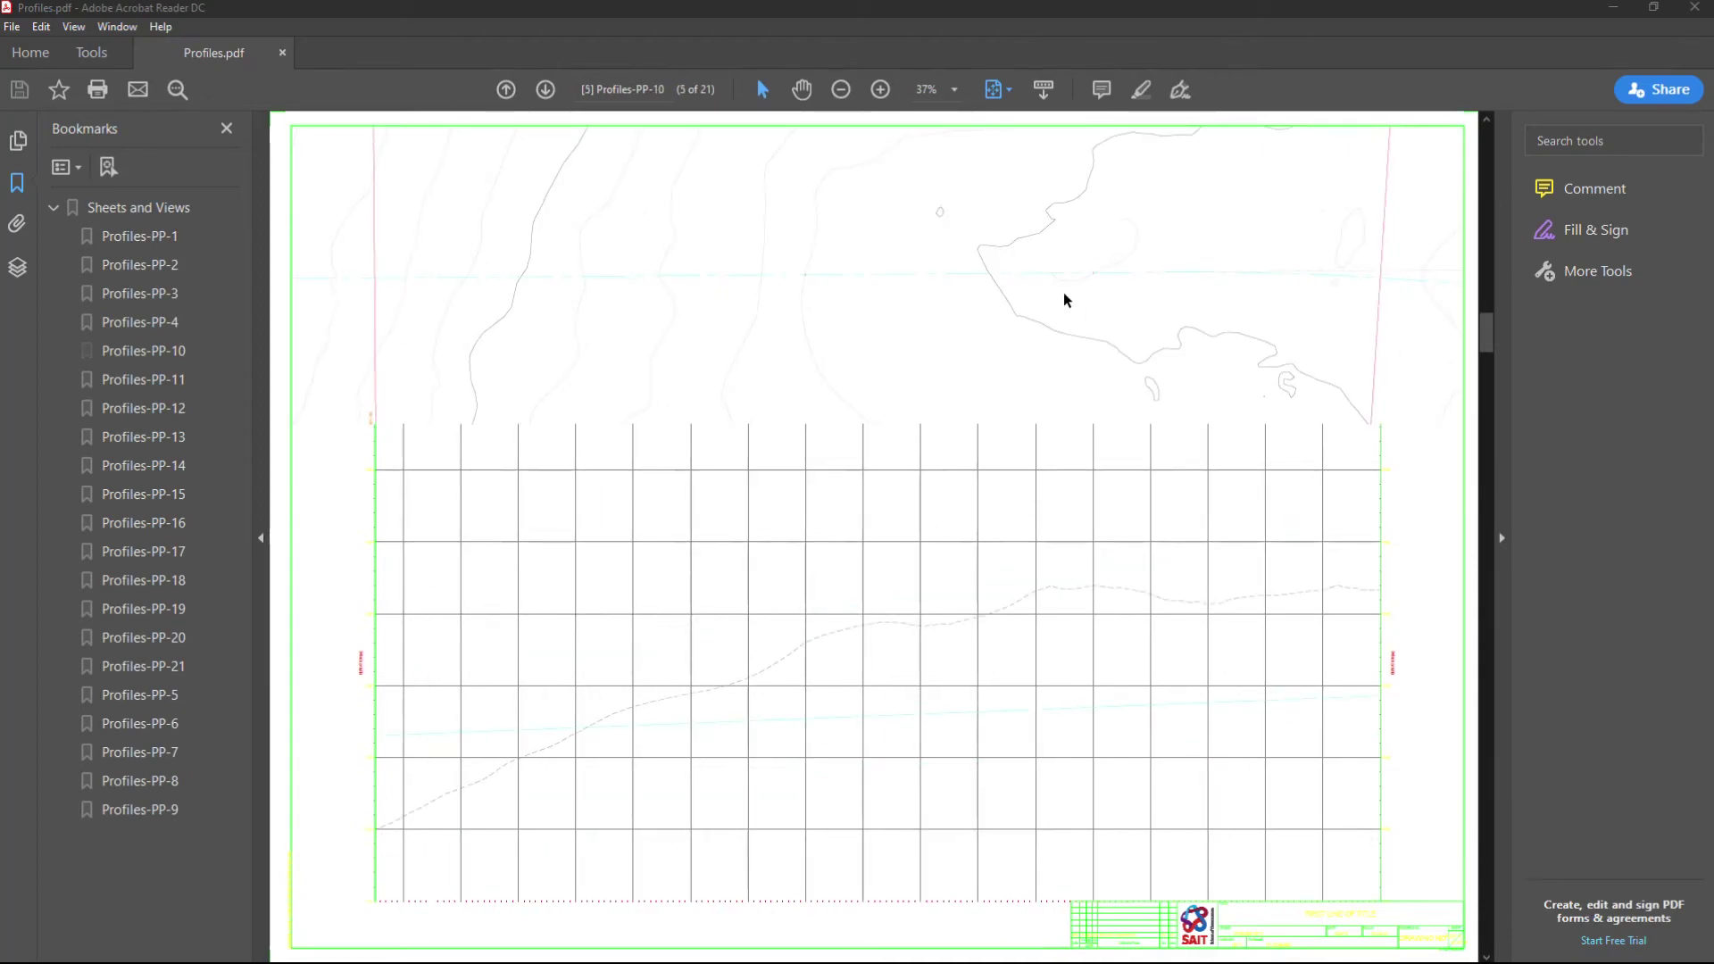
scroll(543, 731, "down", 6)
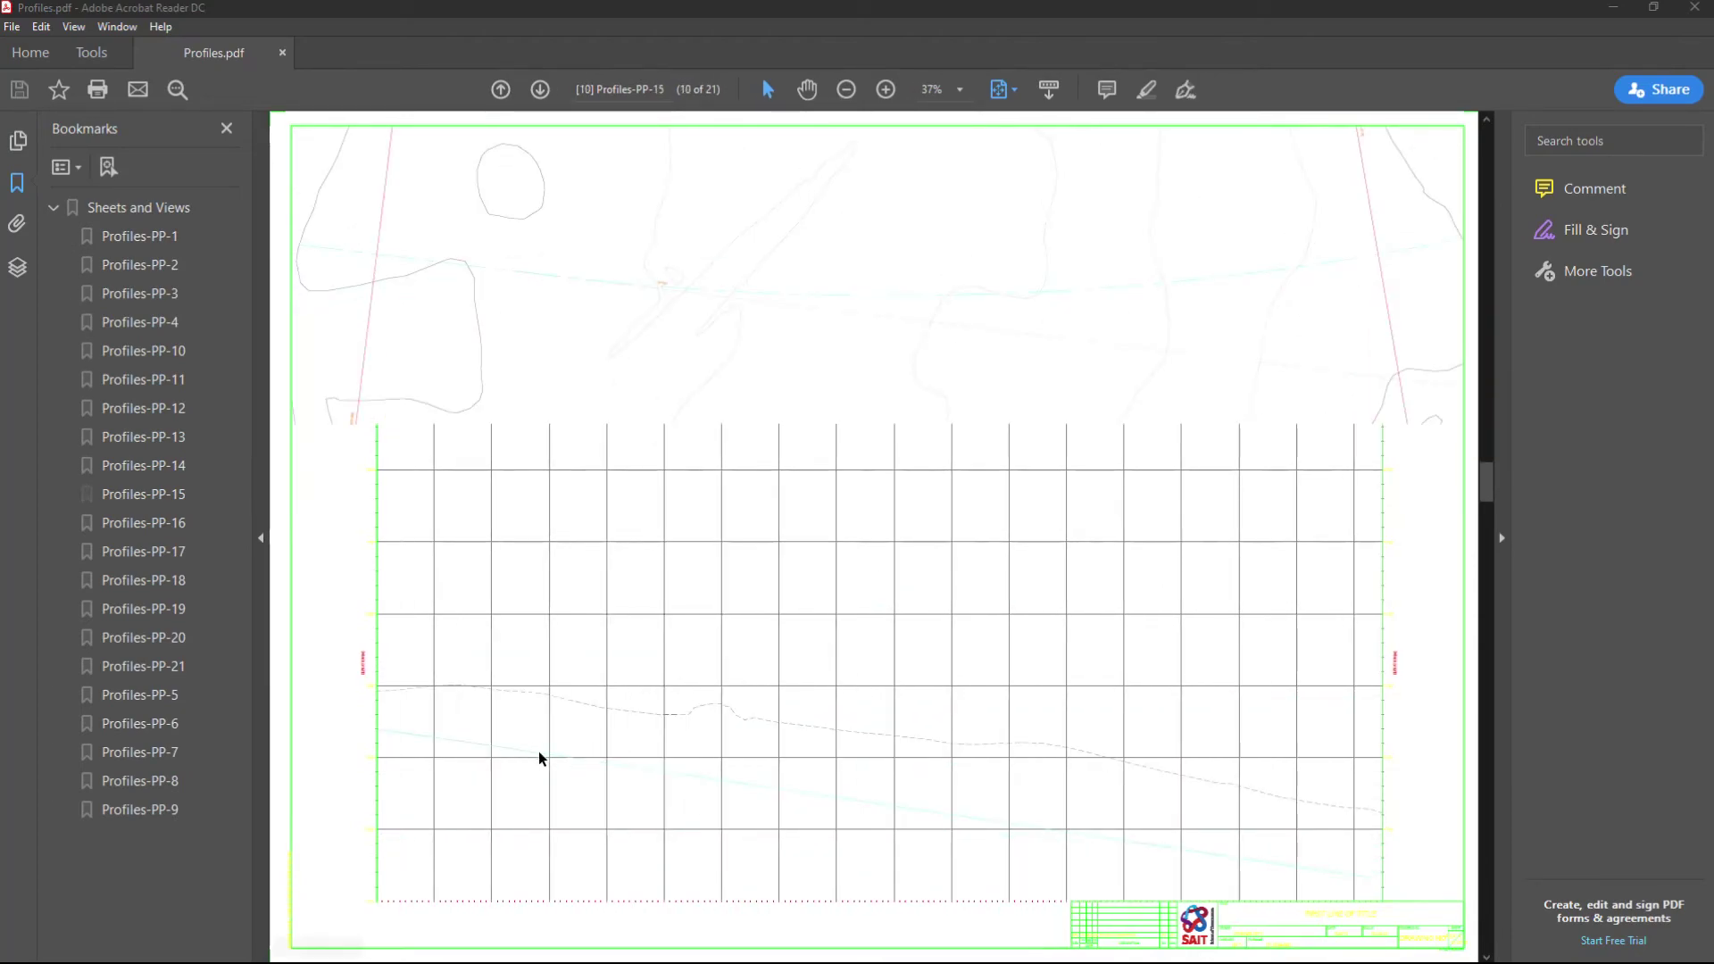
scroll(698, 720, "down", 6)
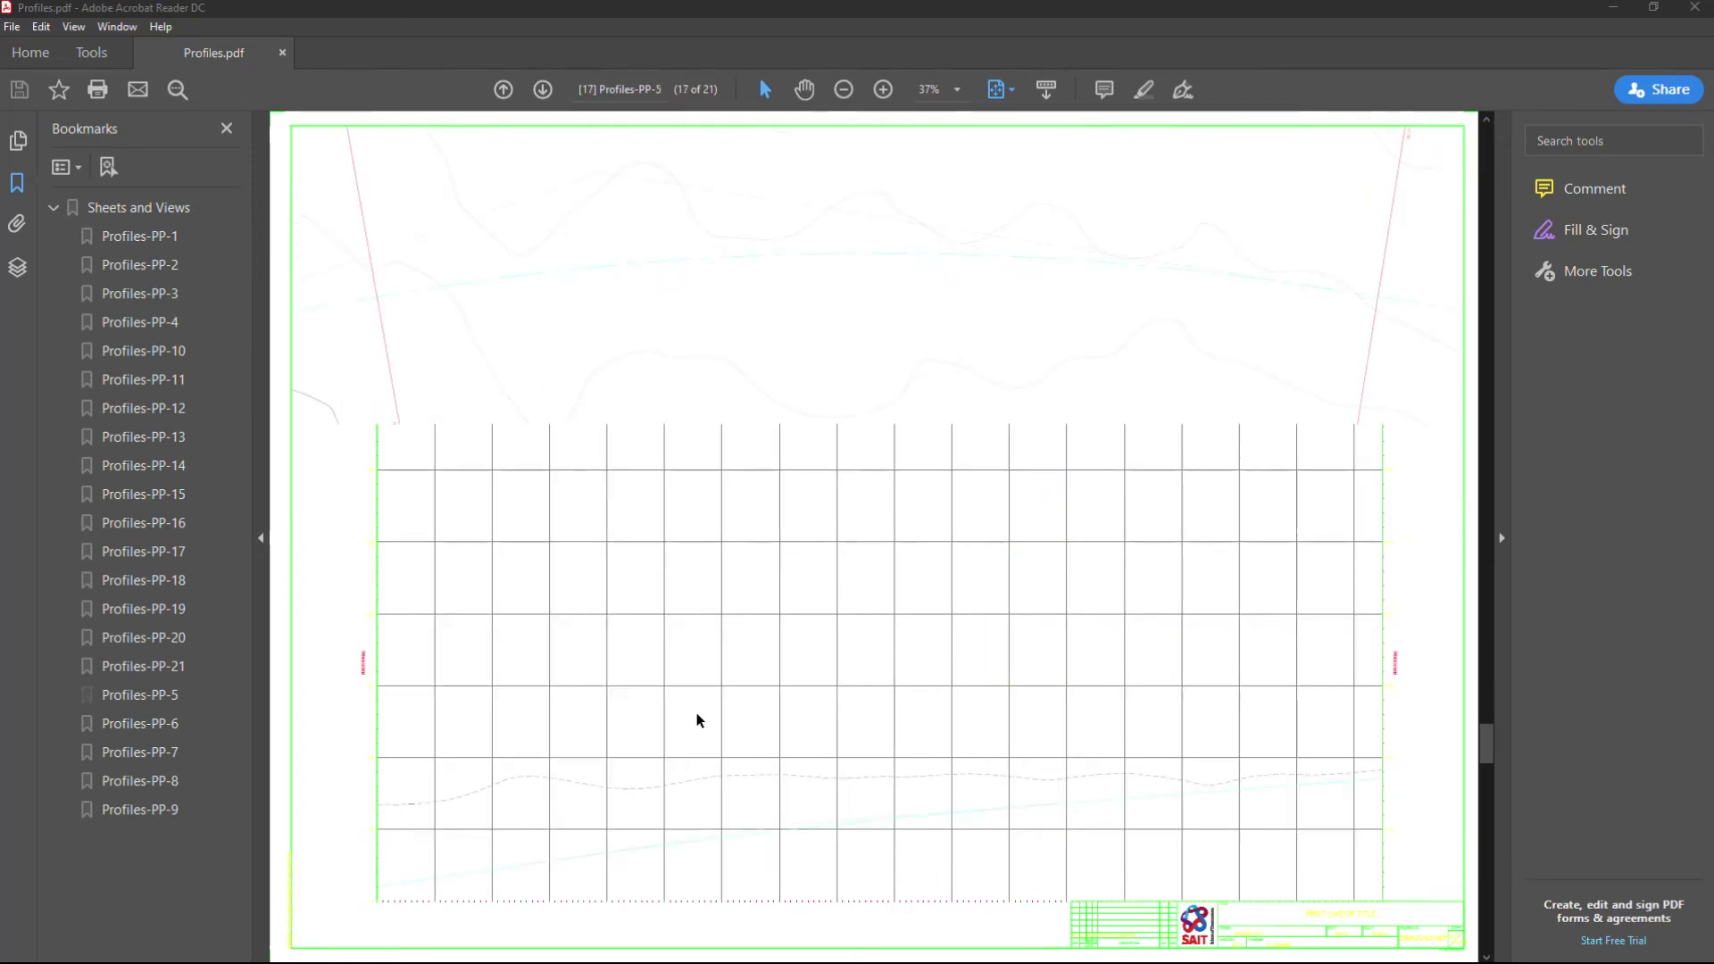
scroll(697, 714, "up", 9)
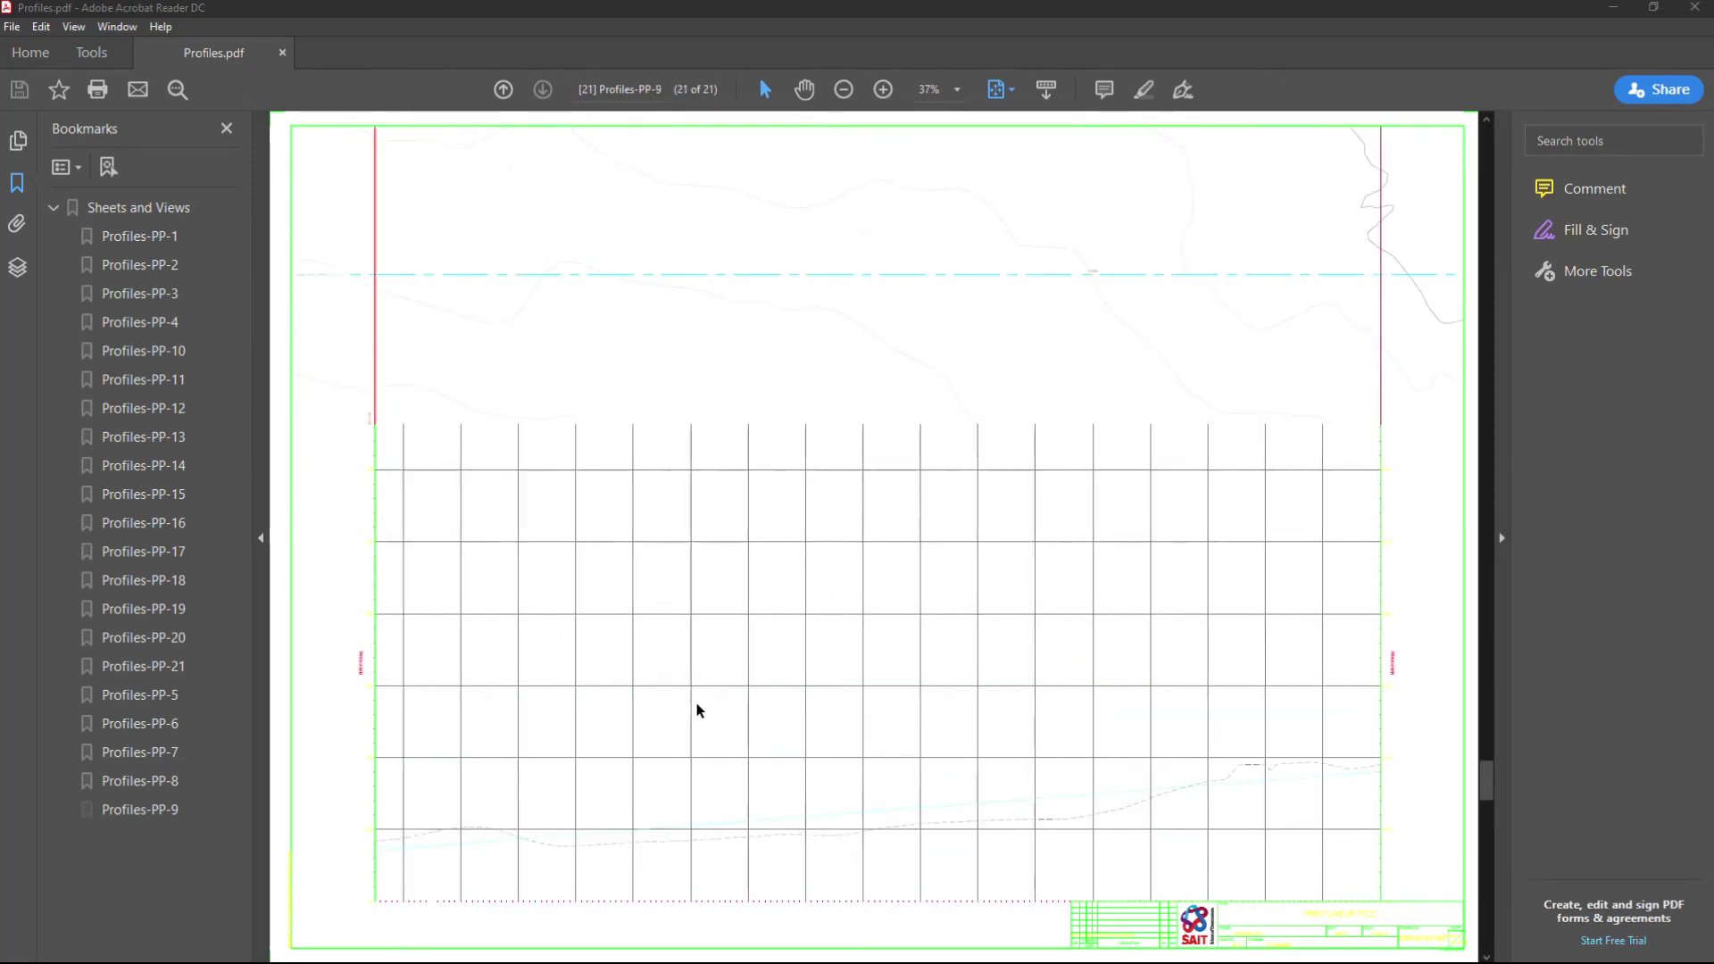
- Close Acrobat Reader and check the Highway VFG sheet set's publish options
left_click(1694, 7)
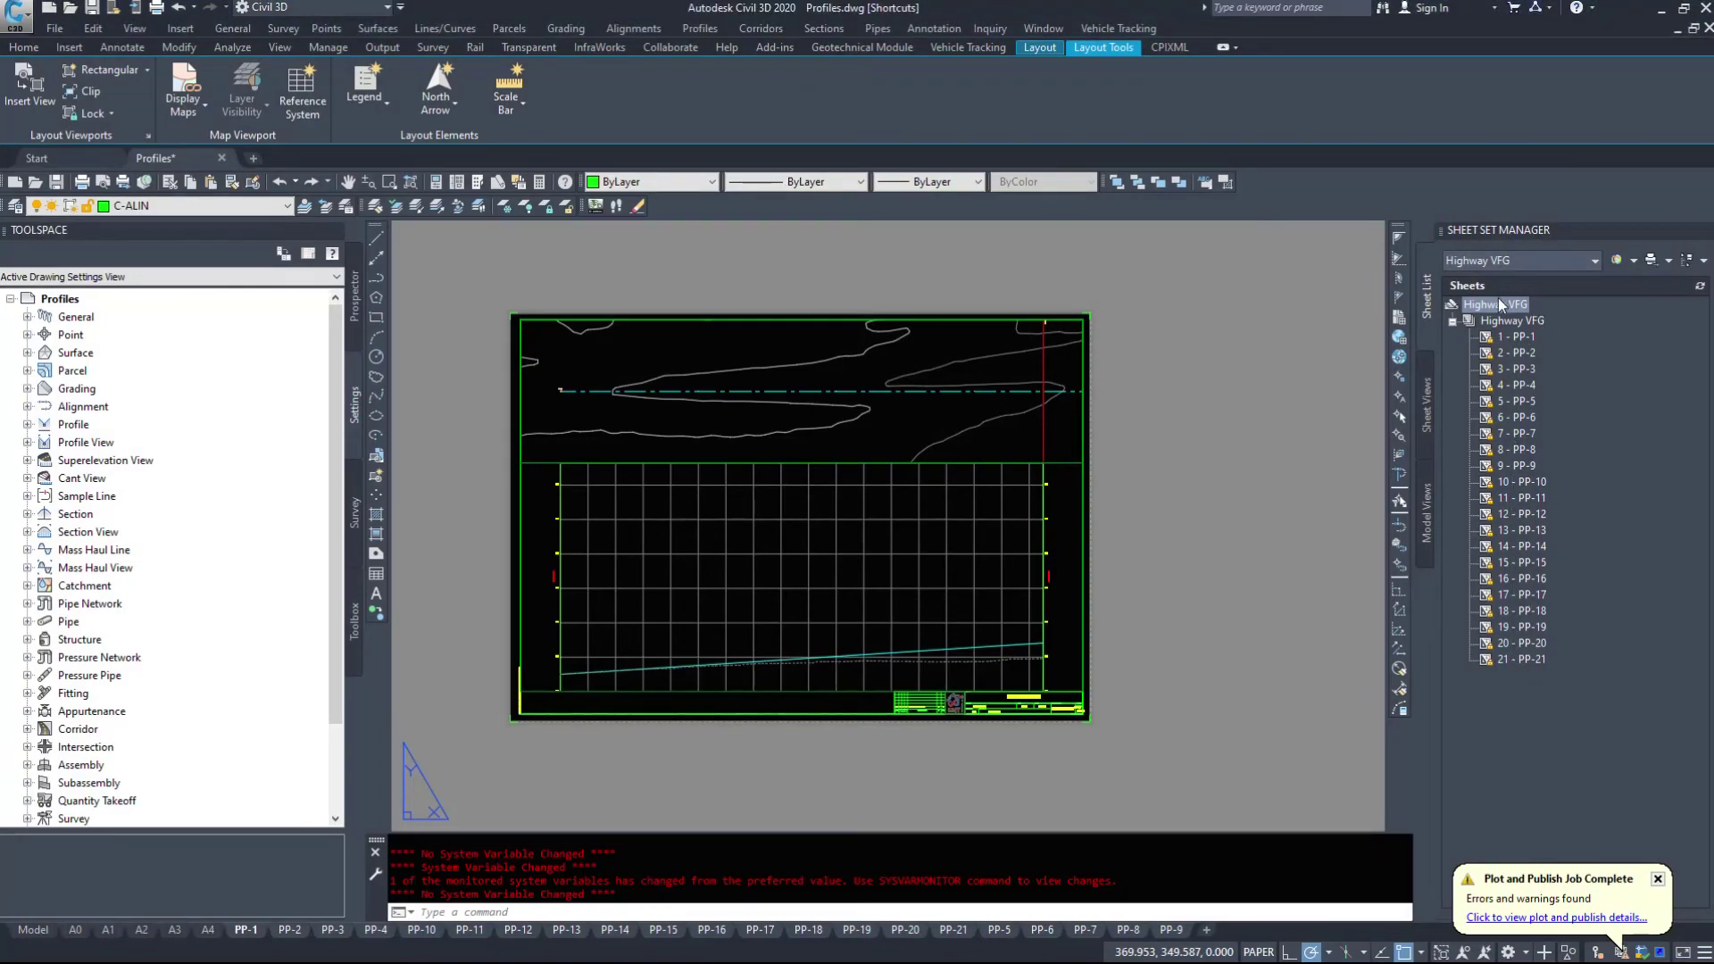
right_click(1498, 300)
mouse_move(1549, 466)
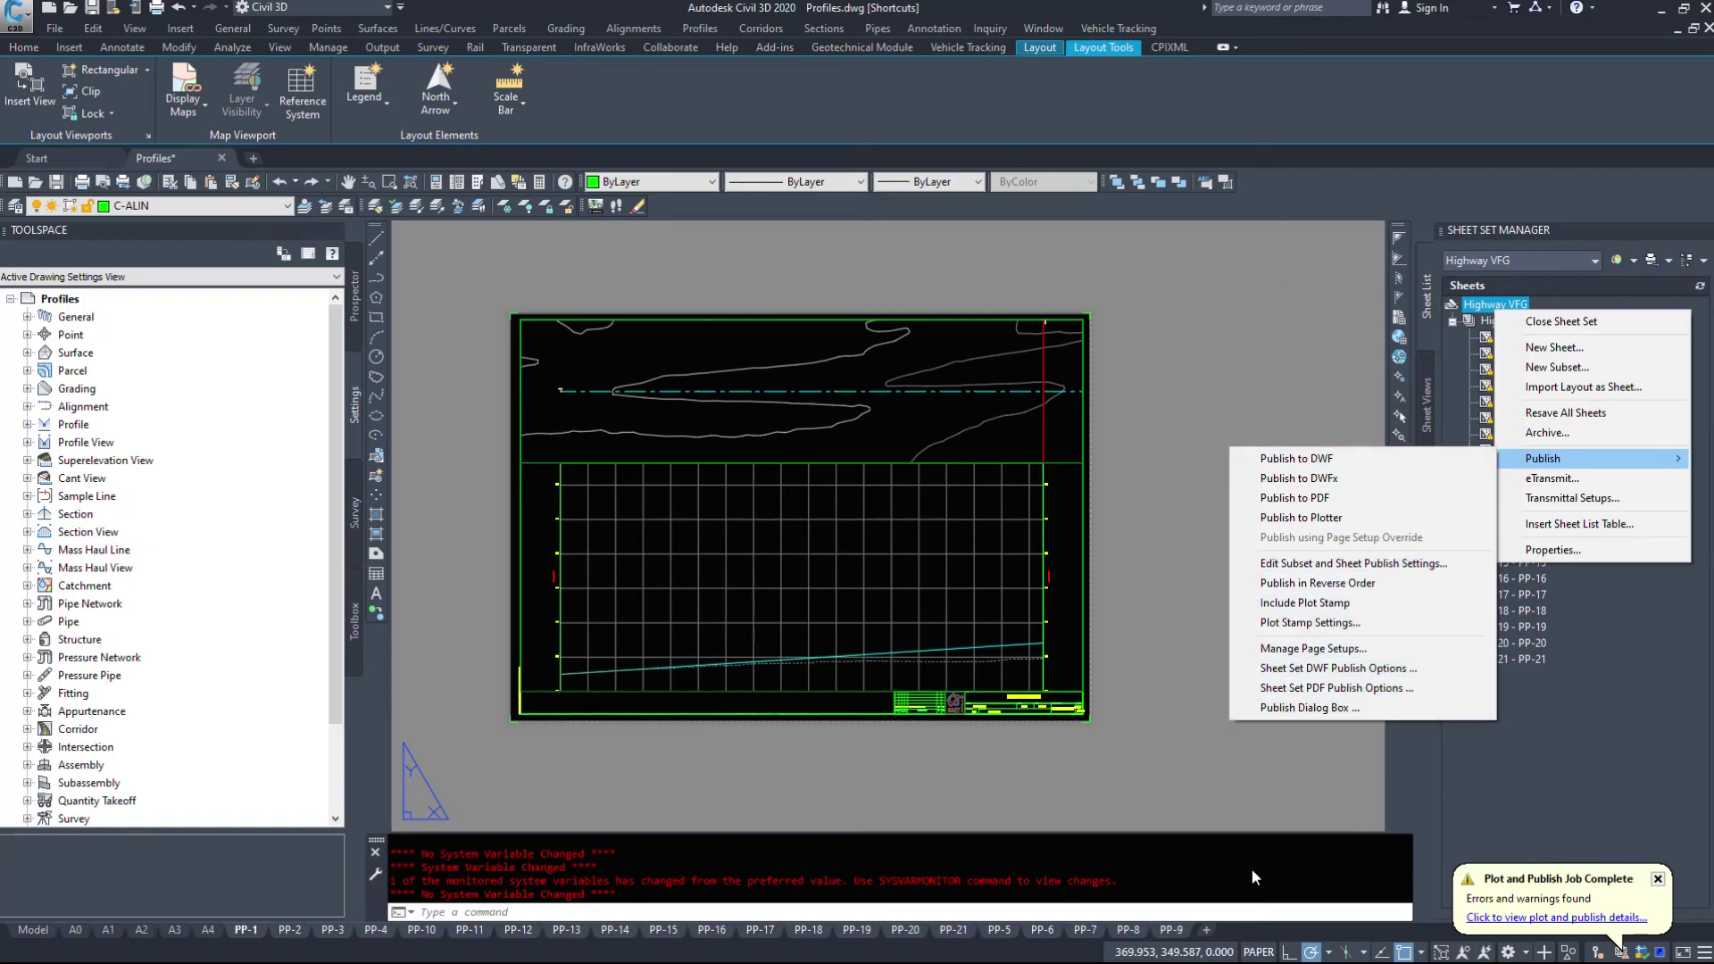
left_click(1600, 710)
- Check the options for sheets PP-13, PP-9 and PP-3 in Sheet Set Manager
right_click(1514, 534)
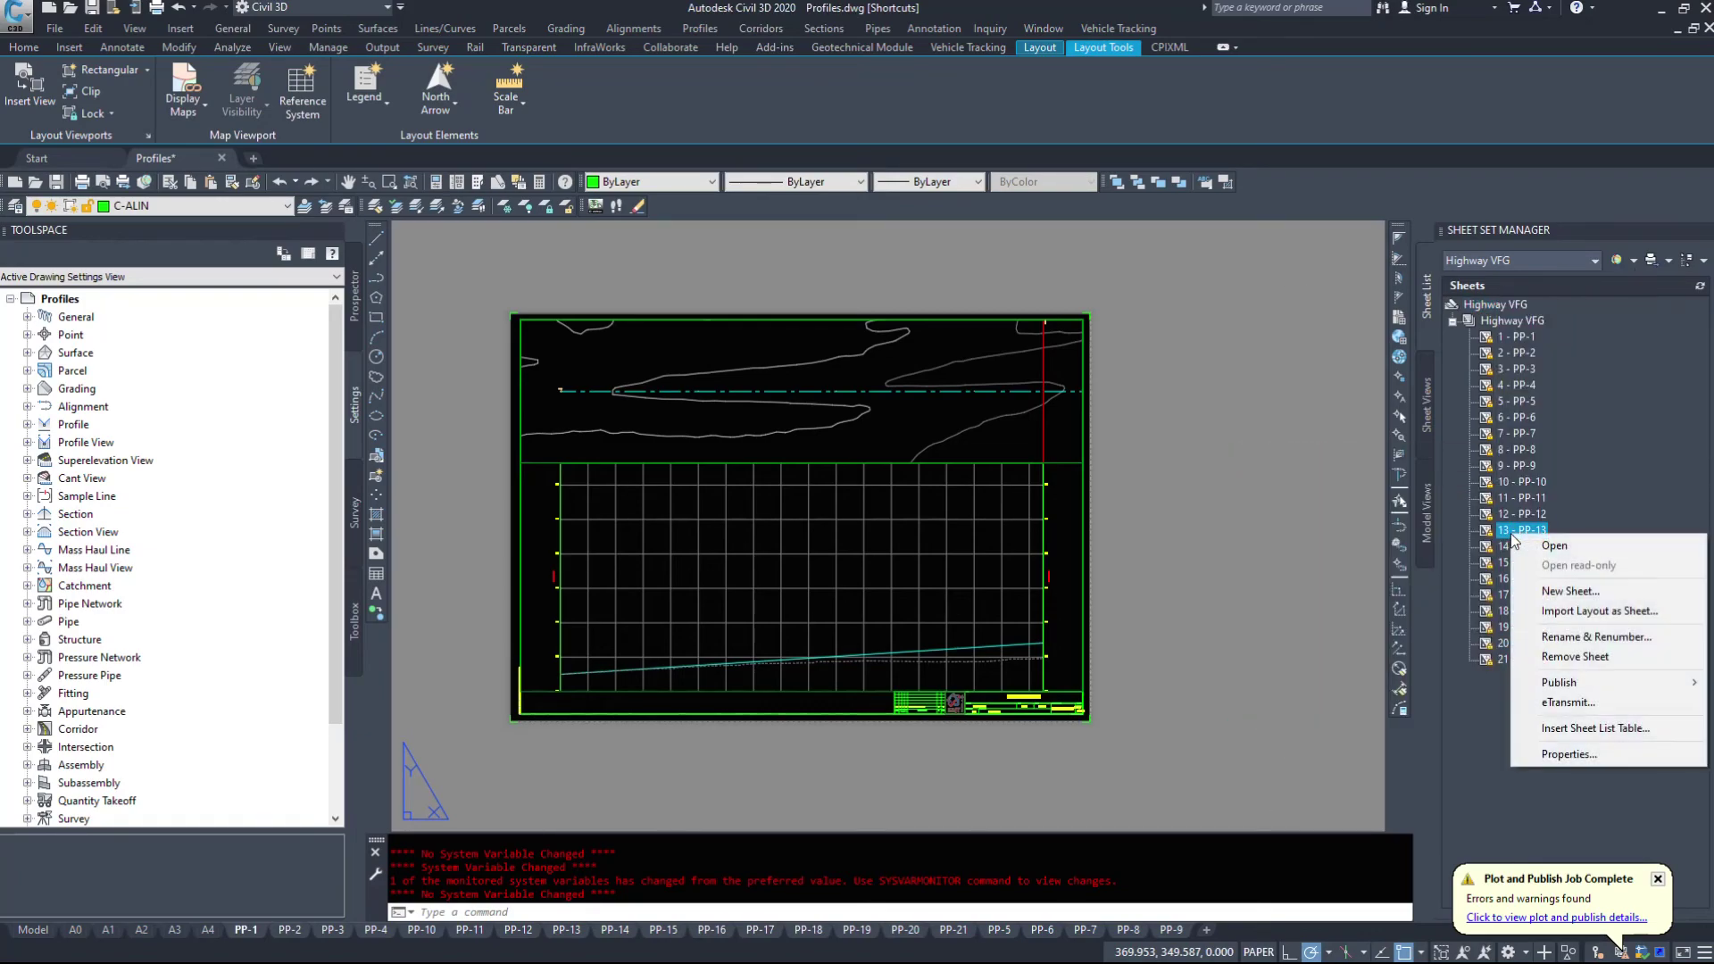
mouse_move(1589, 684)
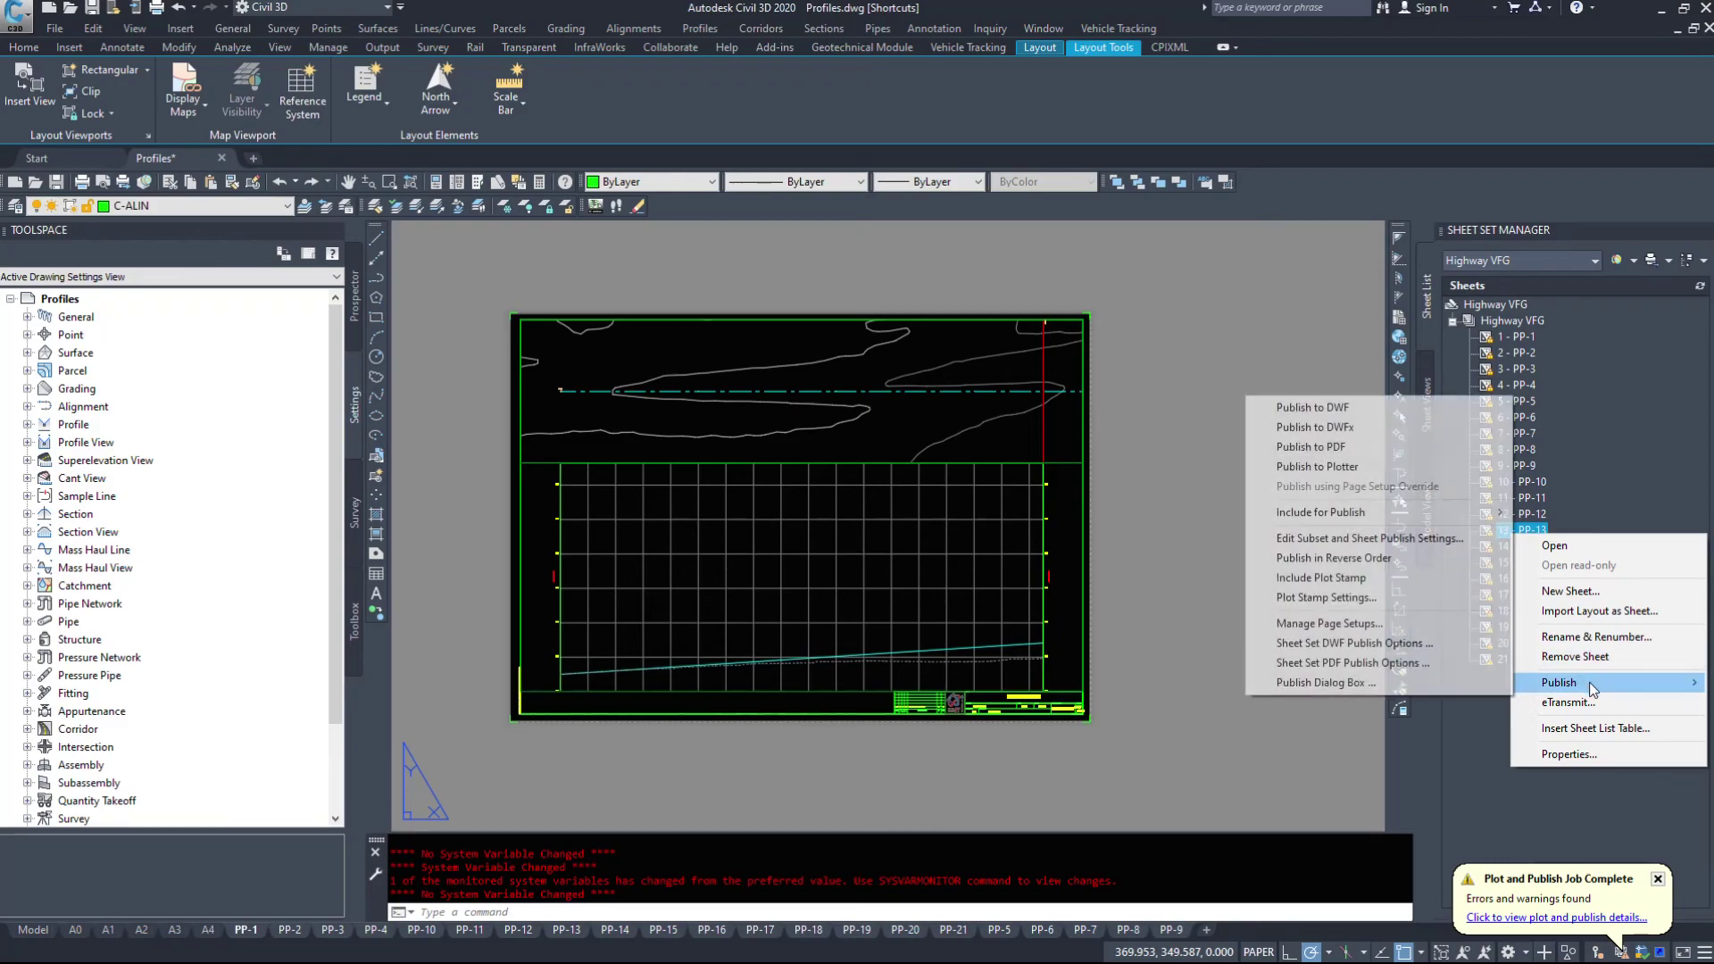
right_click(1498, 466)
right_click(1515, 371)
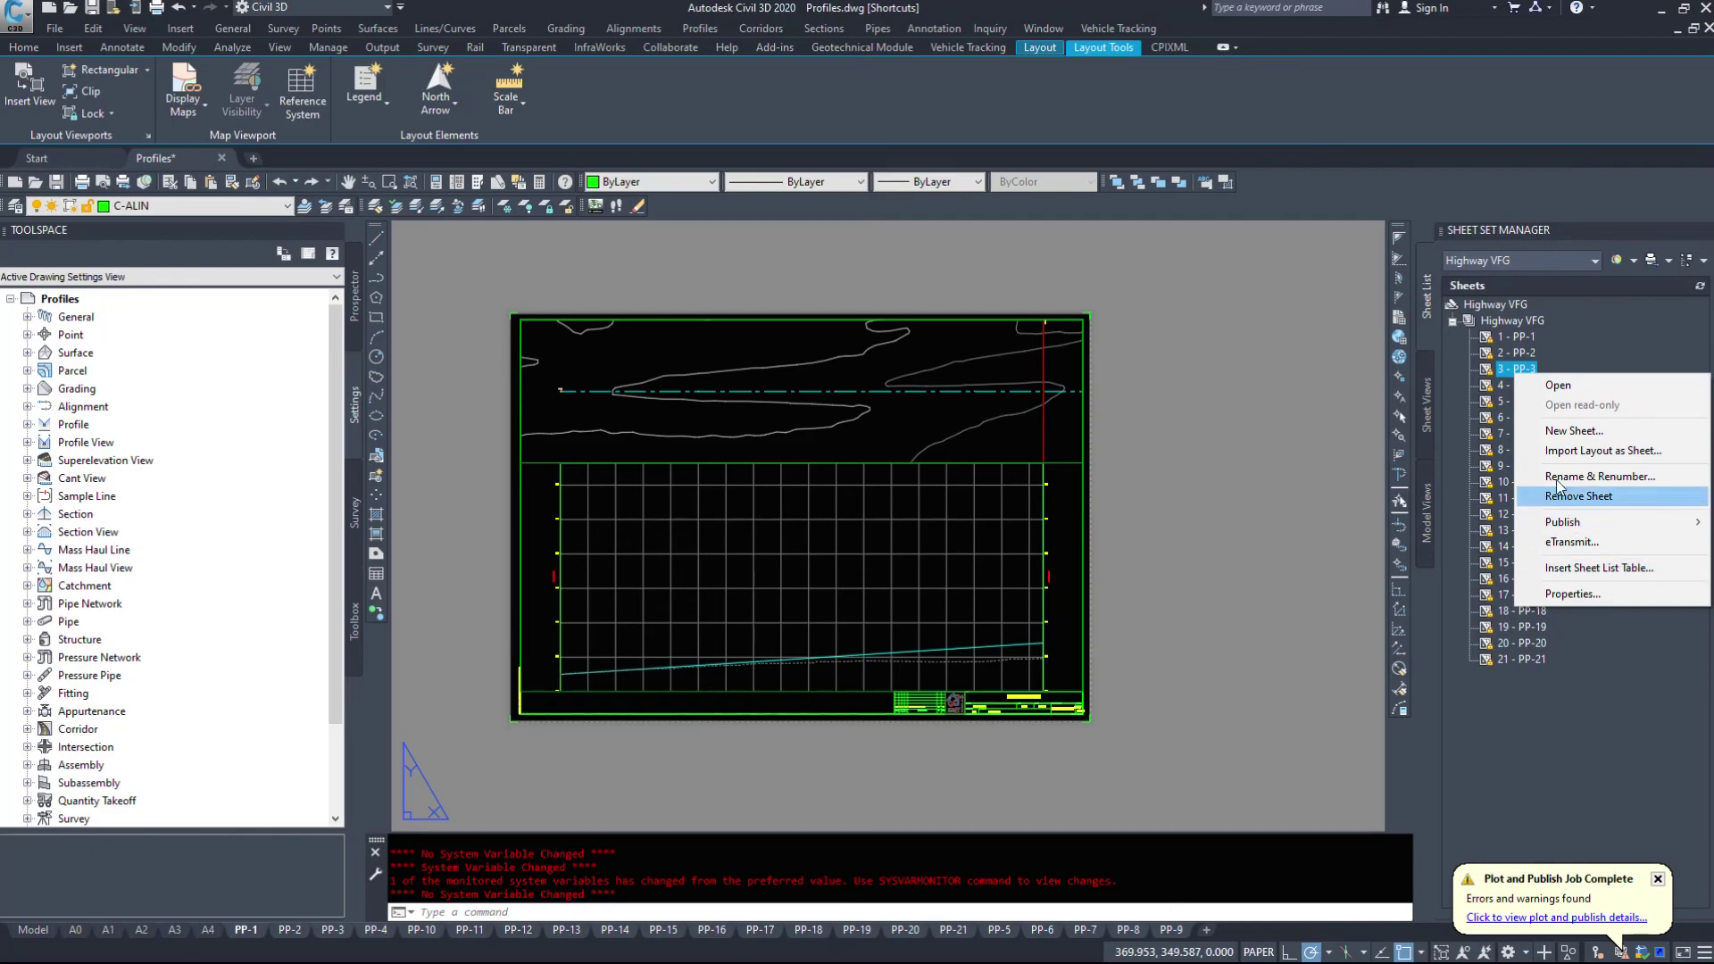
left_click(1185, 399)
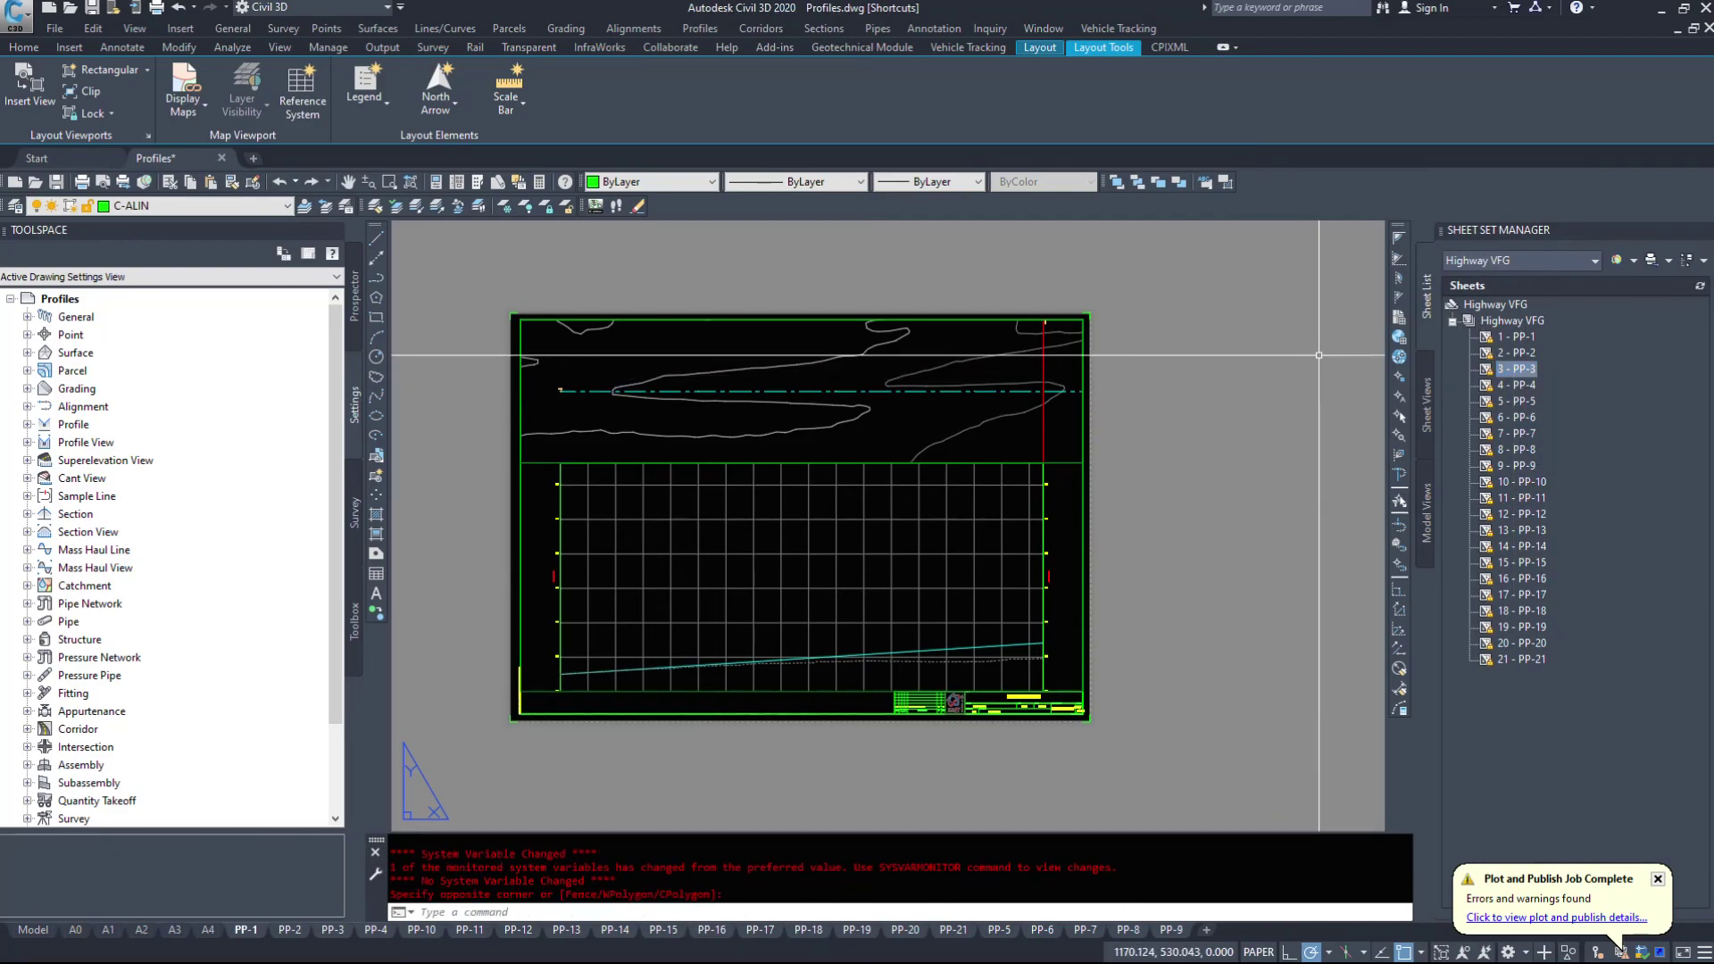
- Open sheets 7 - PP-7, 16 - PP-16 and 21 - PP-21 from the sheet set
double_click(1518, 433)
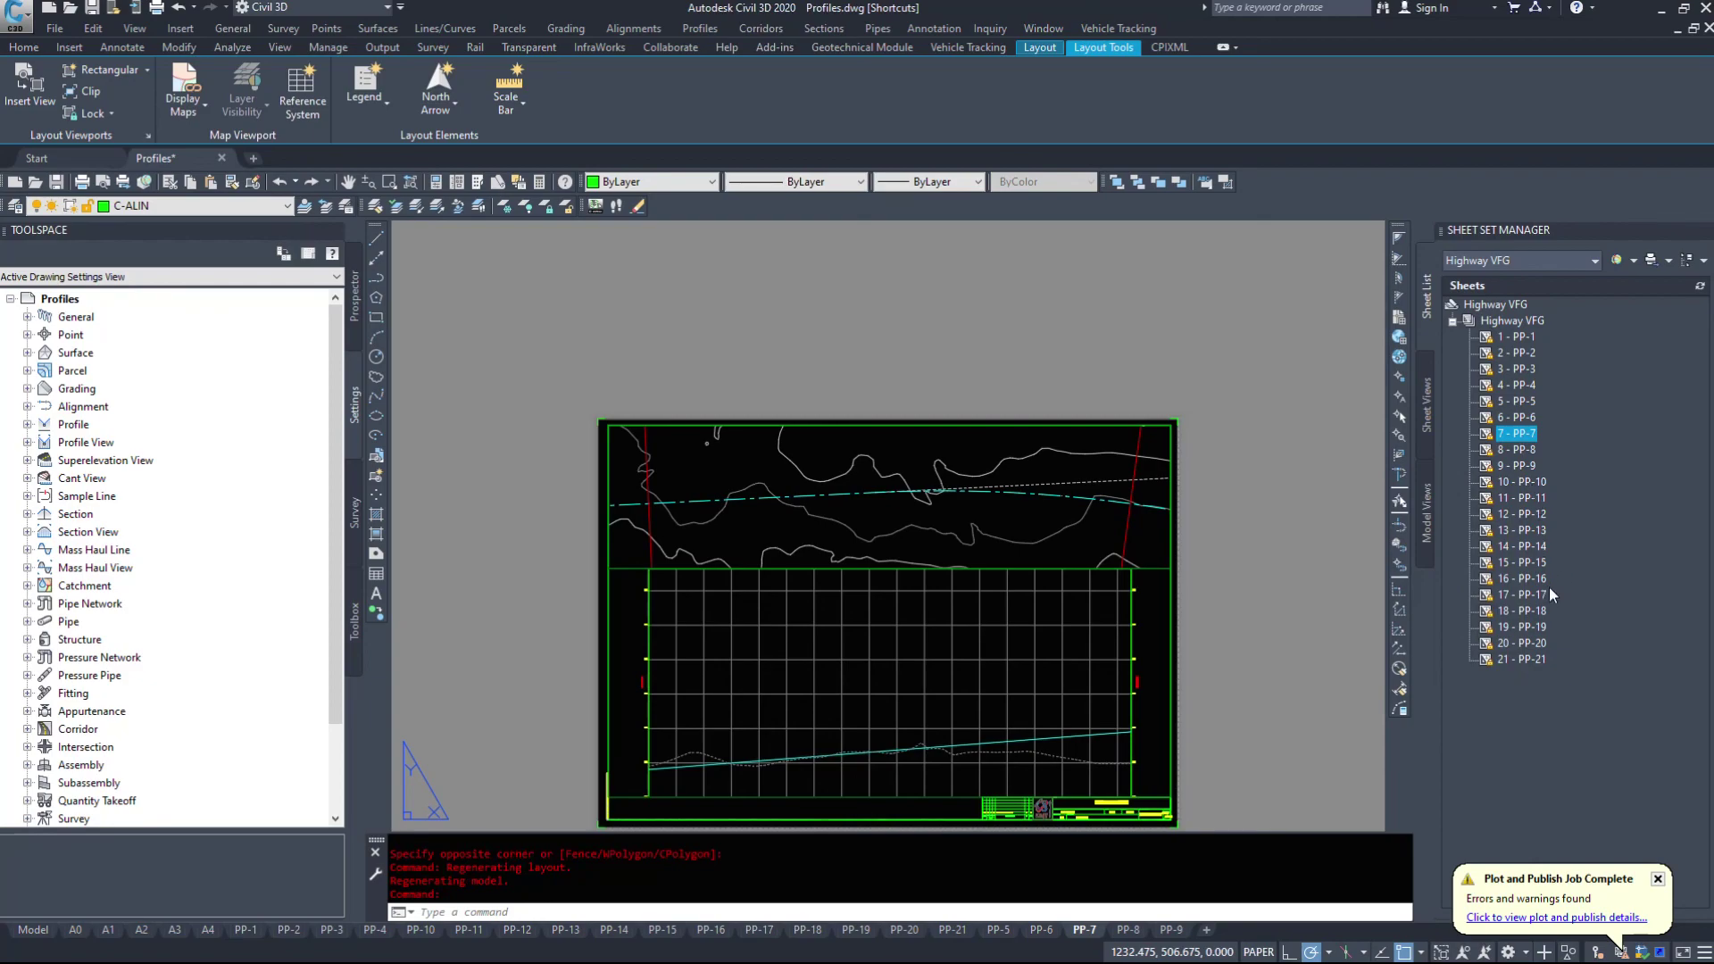
double_click(1523, 579)
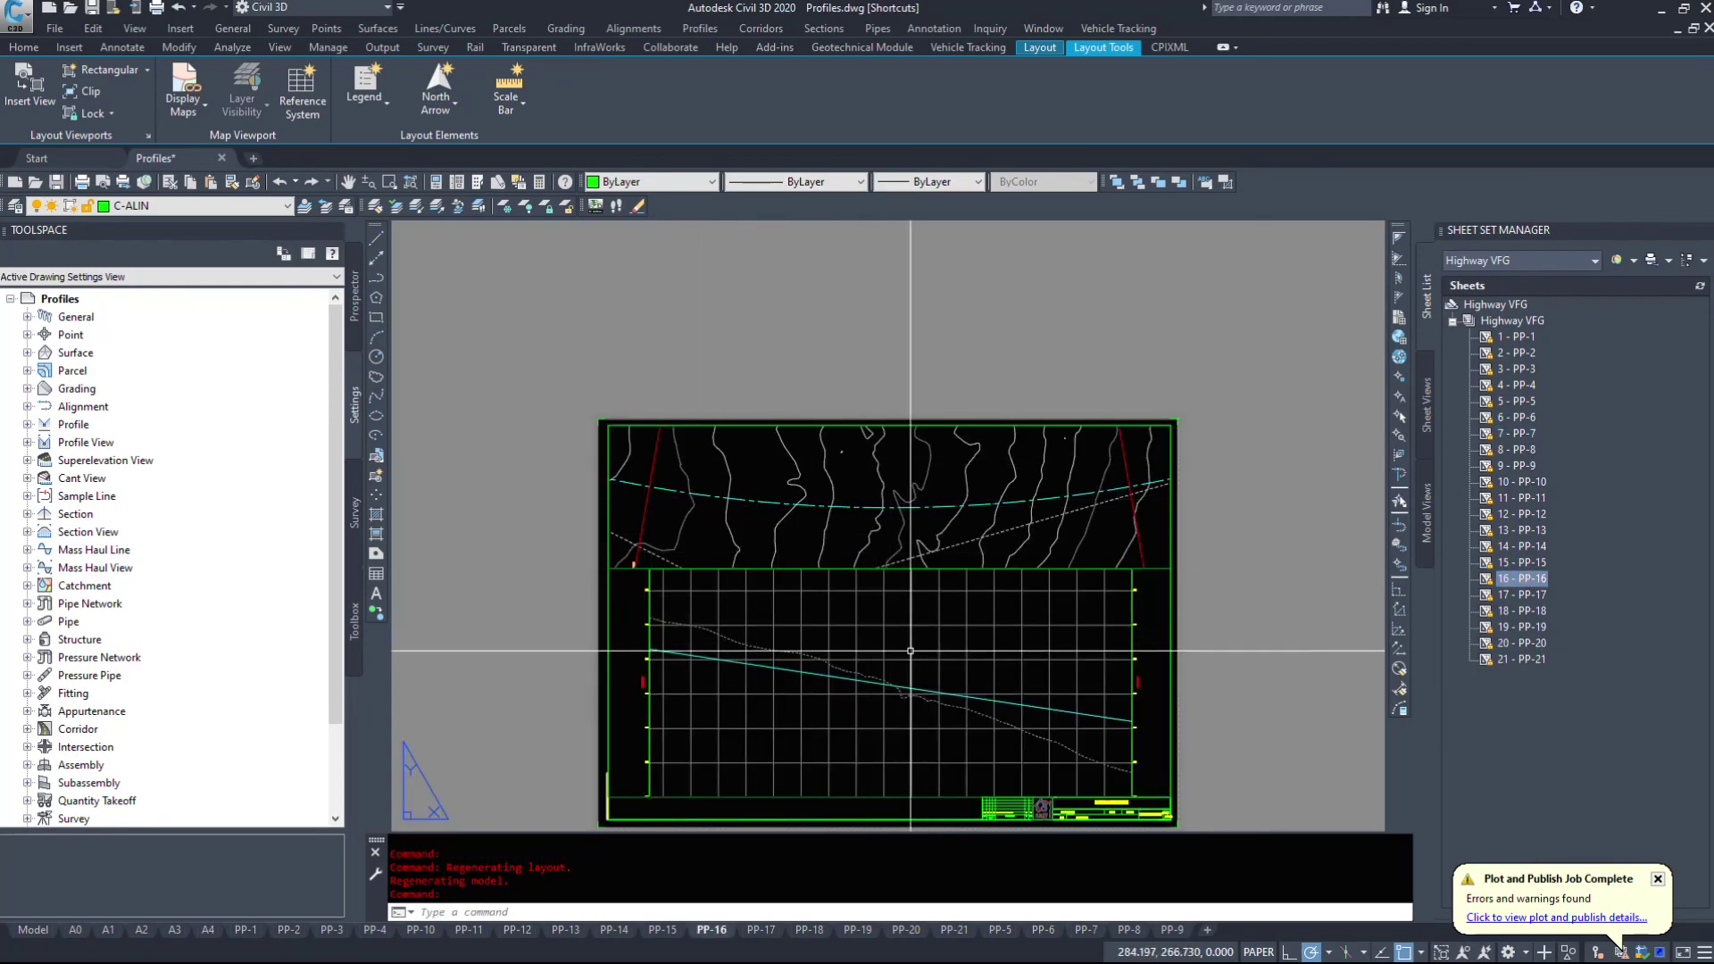
double_click(1520, 660)
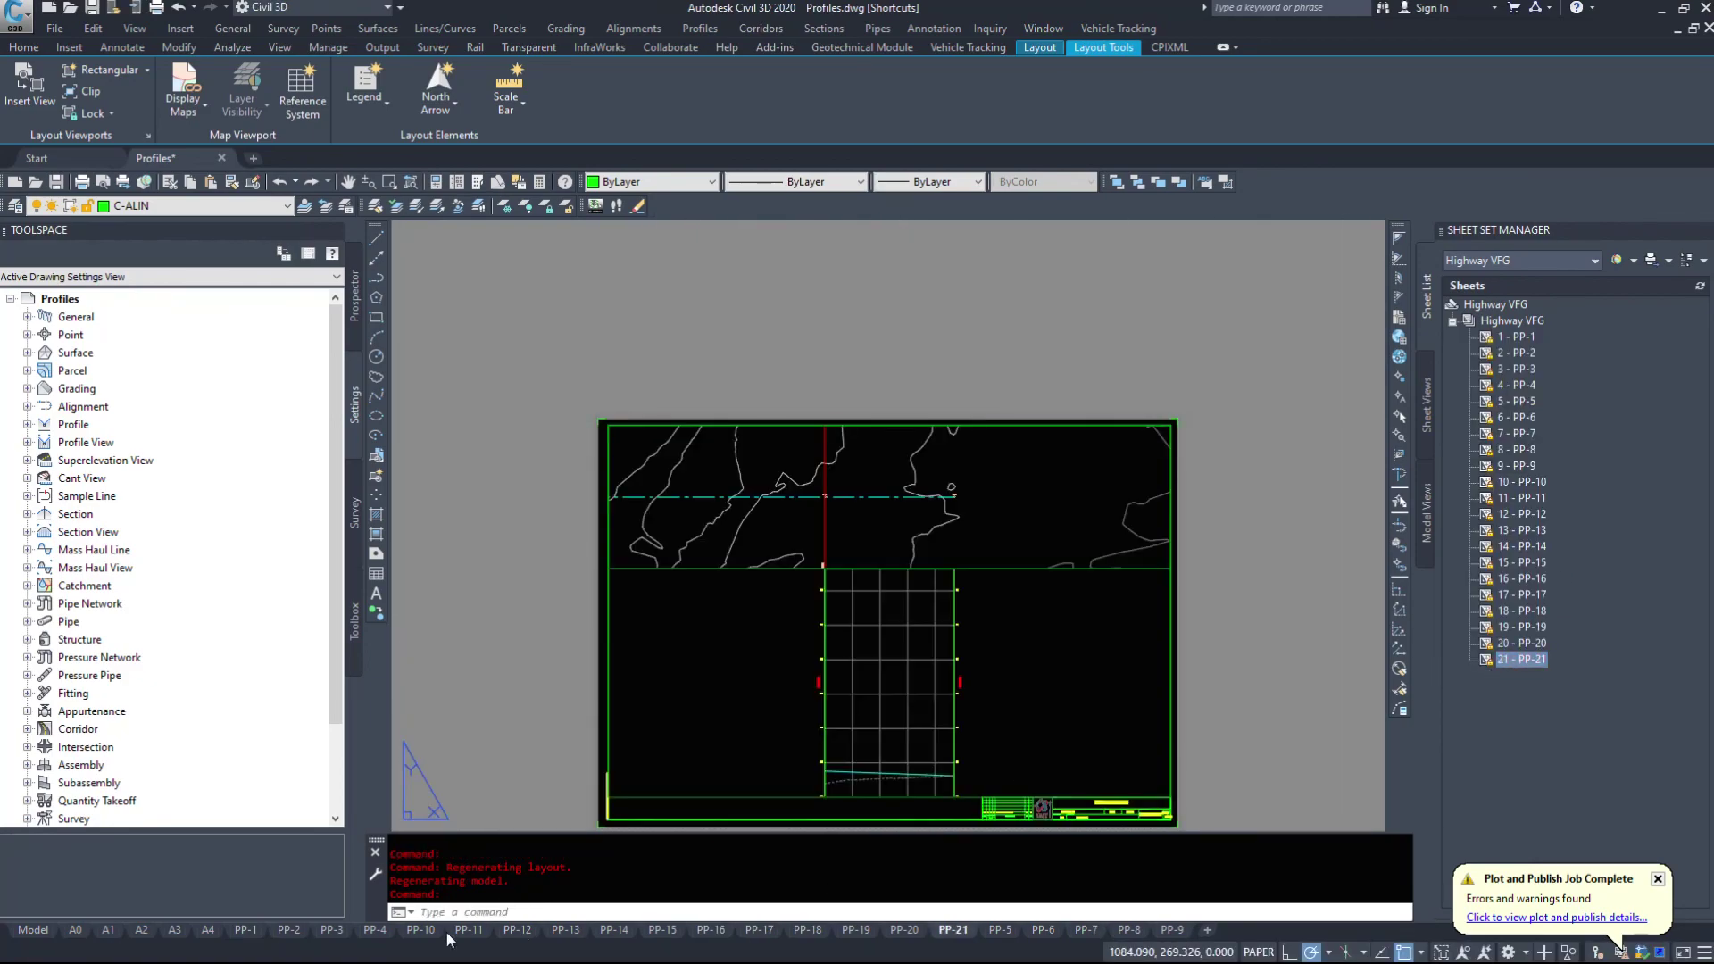